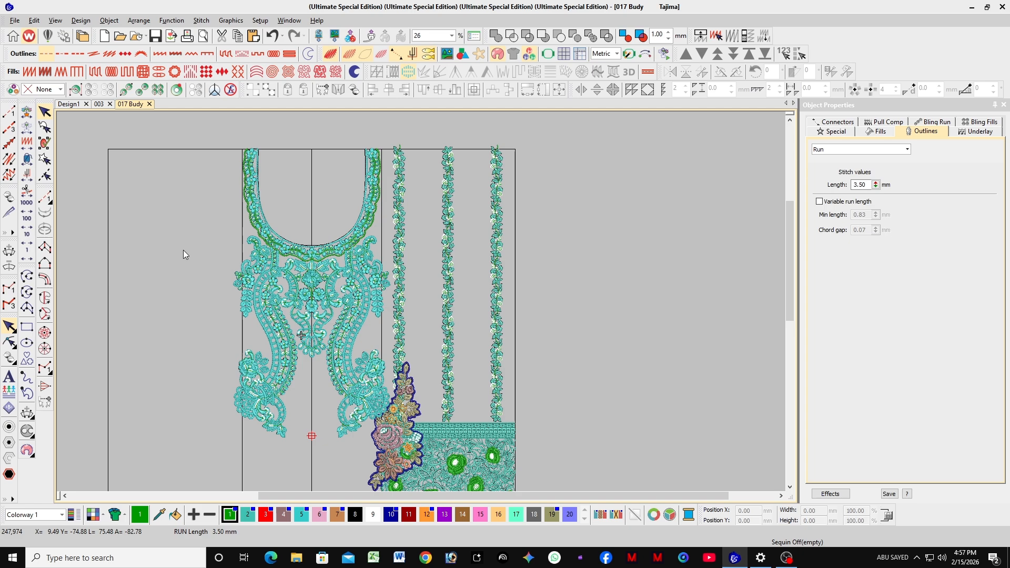
Create a new design and save it to the Desktop as Design3 in EMB format.
key("ctrl+n")
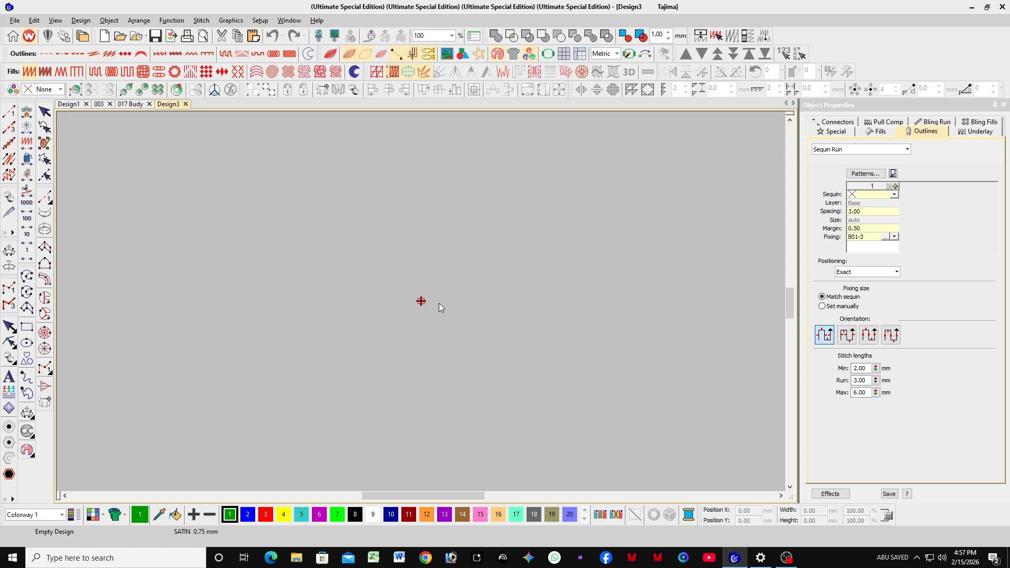
key("ctrl+s")
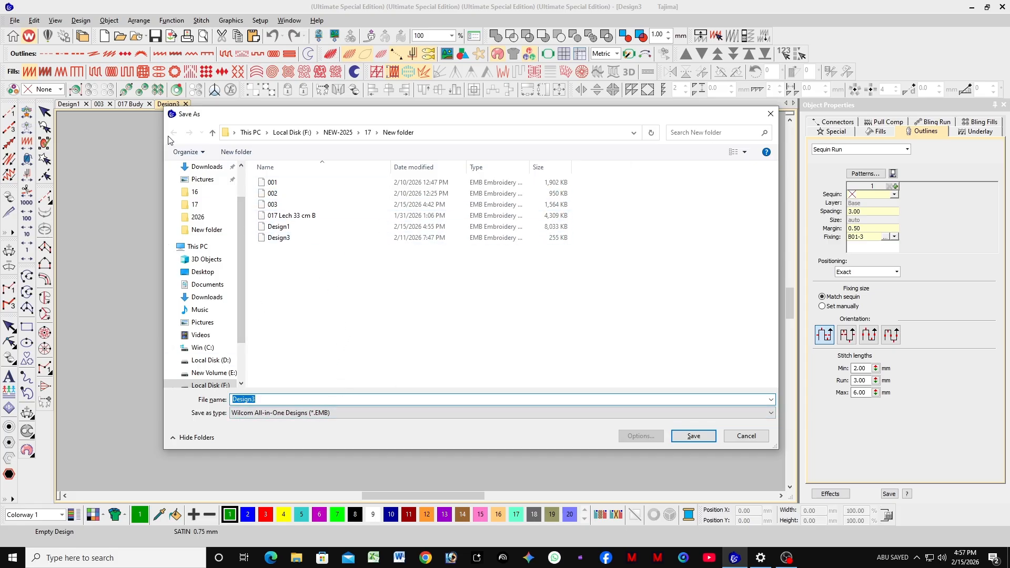
left_click(199, 277)
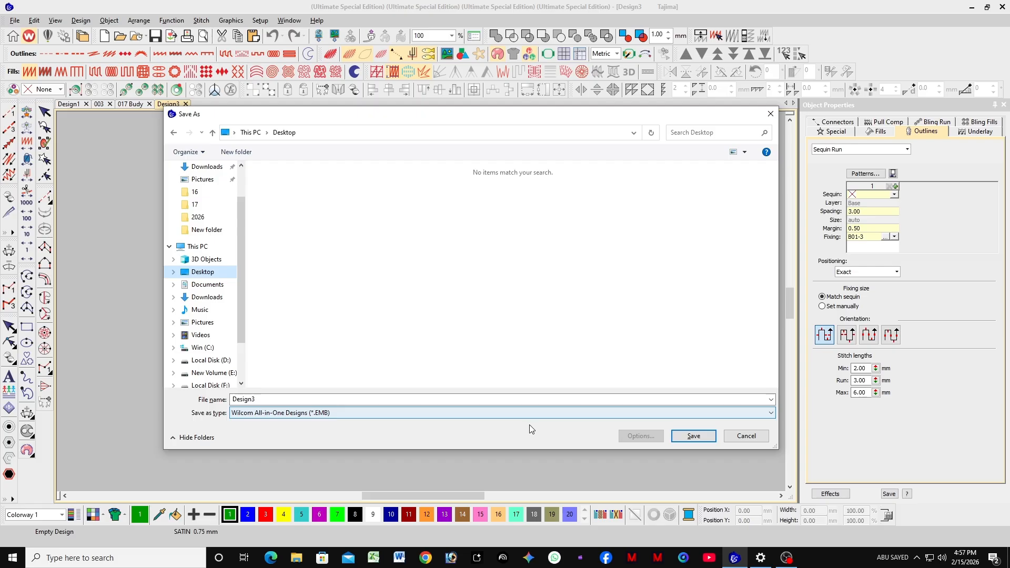
left_click(694, 437)
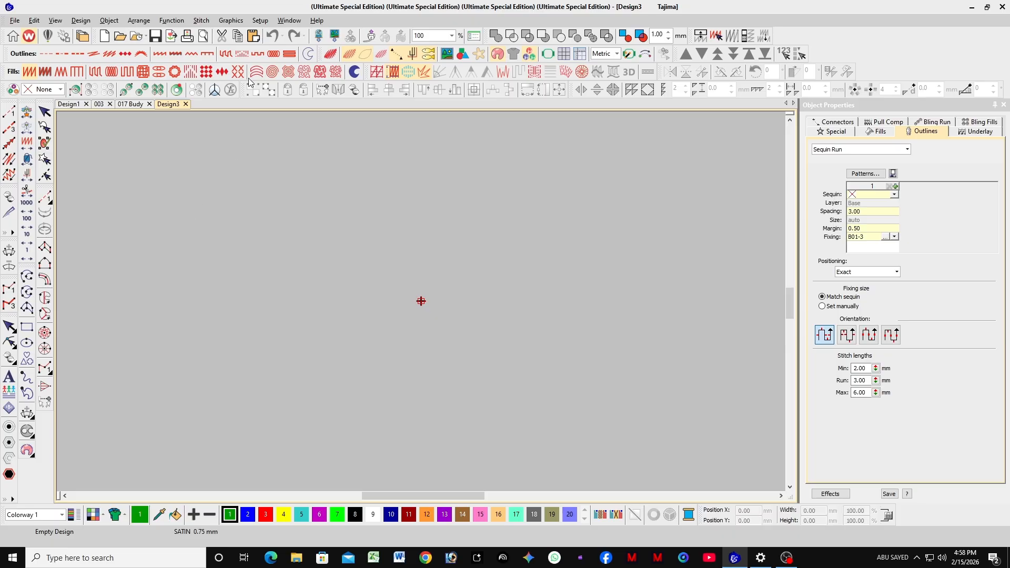
Import the scanned embroidery image 16-10 into the design as a bitmap.
left_click(239, 20)
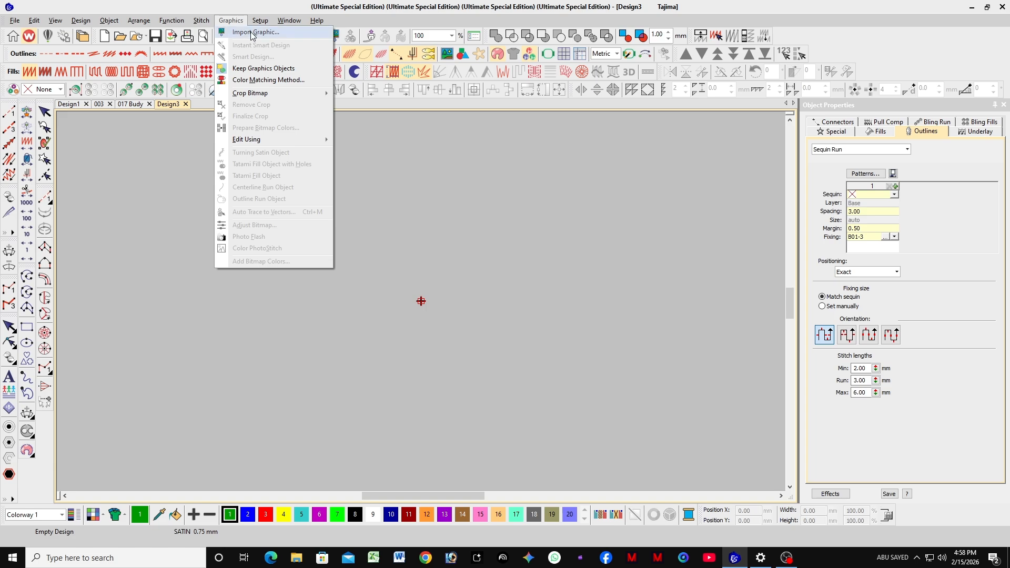
left_click(250, 32)
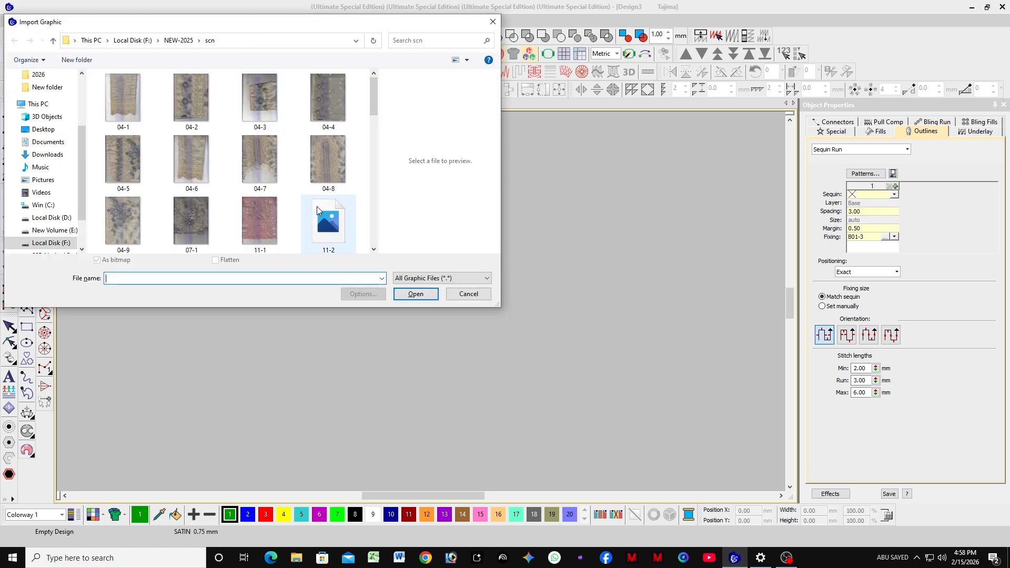
left_click(129, 231)
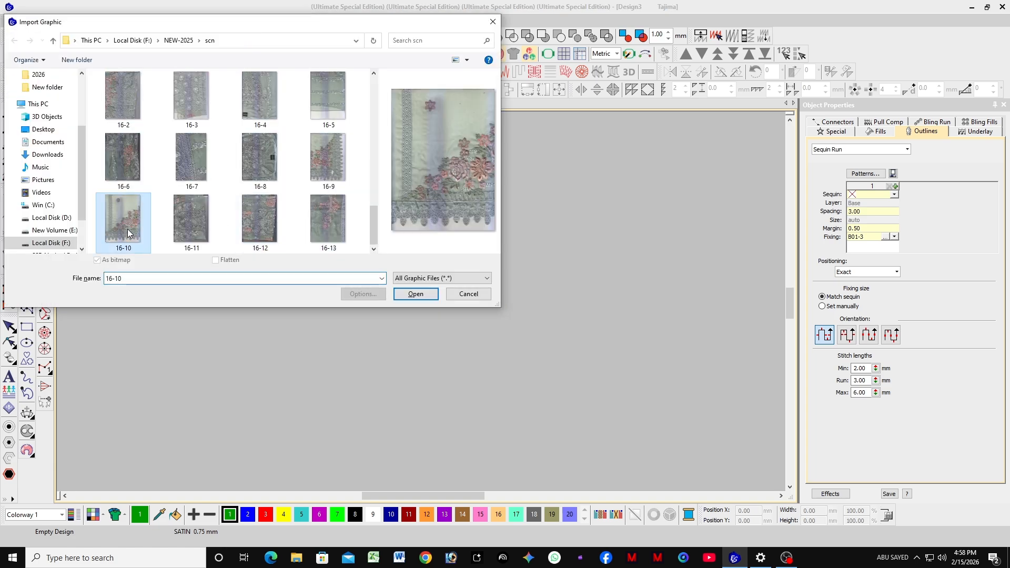
left_click(415, 294)
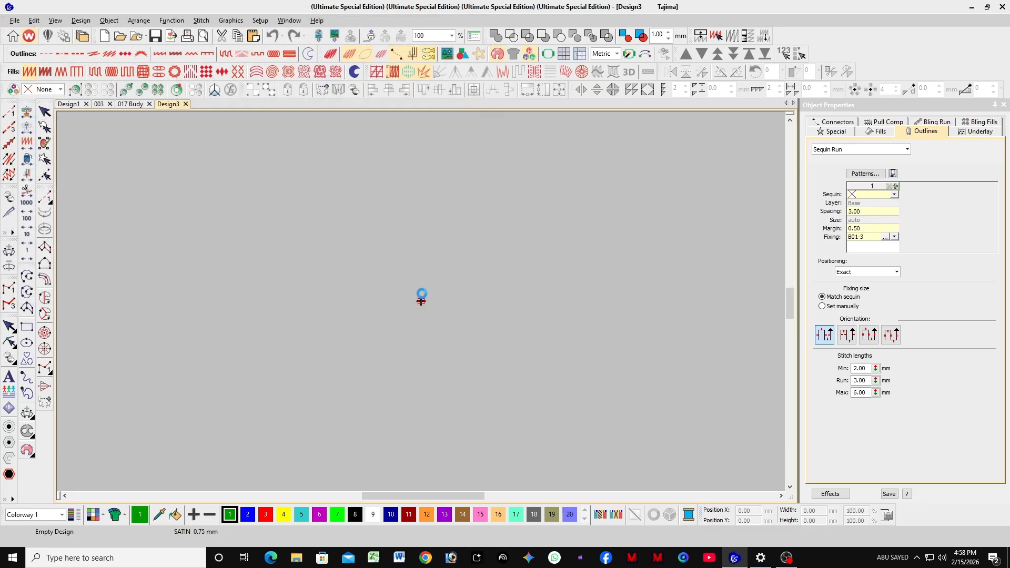
Examine the imported scan, including the diamond strip, the flower cluster and the scalloped lower border.
scroll(422, 298, "down", 3)
scroll(421, 301, "up", 6)
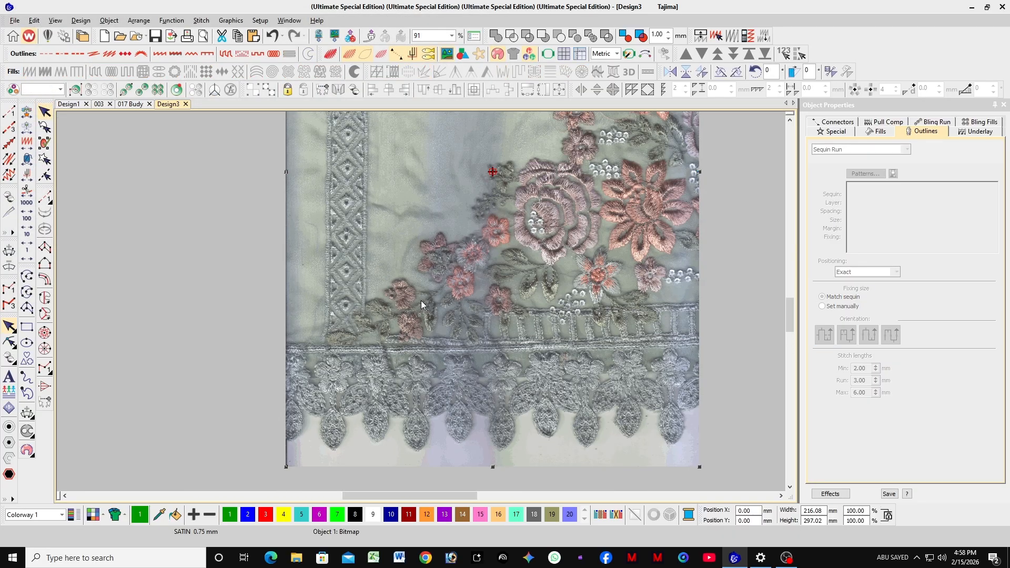
scroll(420, 302, "down", 3)
scroll(421, 304, "up", 2)
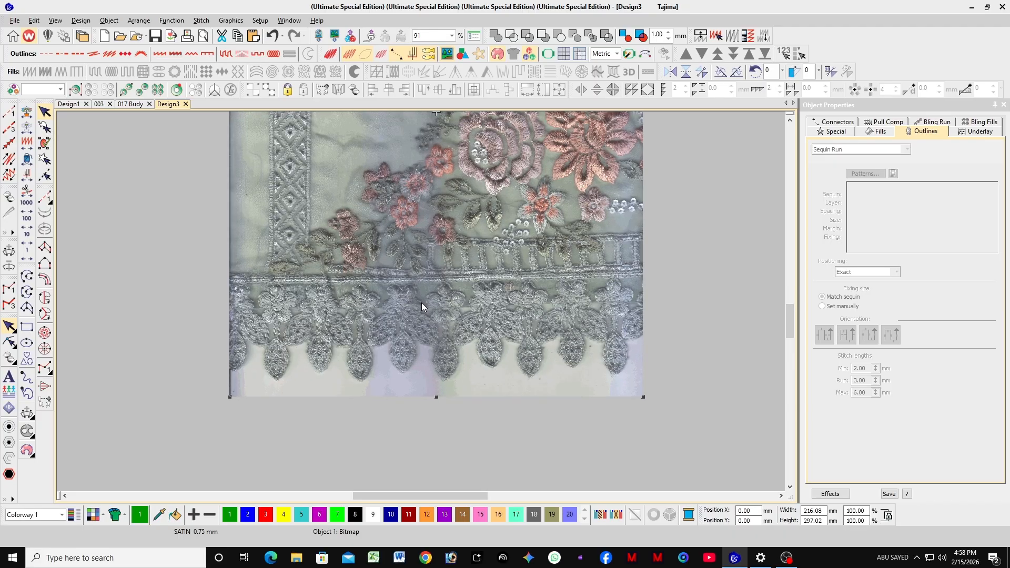
scroll(420, 295, "down", 4)
scroll(421, 302, "up", 5)
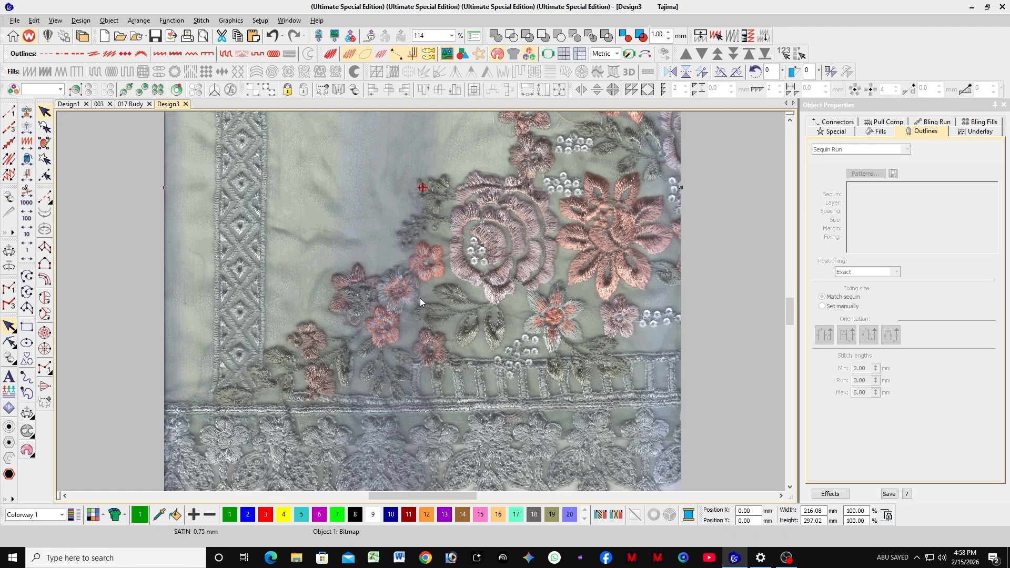
scroll(417, 295, "down", 3)
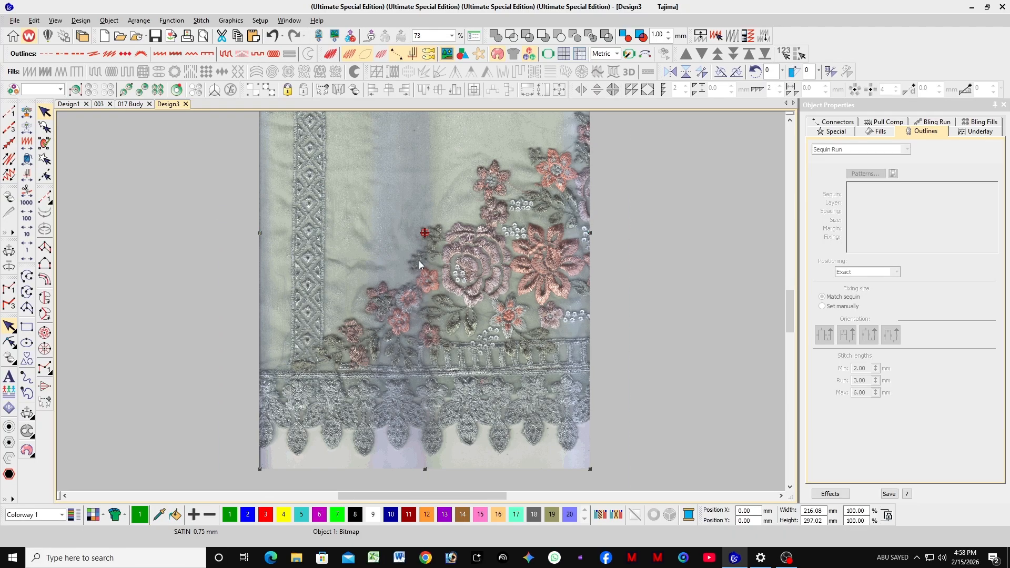
scroll(400, 308, "down", 2)
scroll(419, 298, "up", 1)
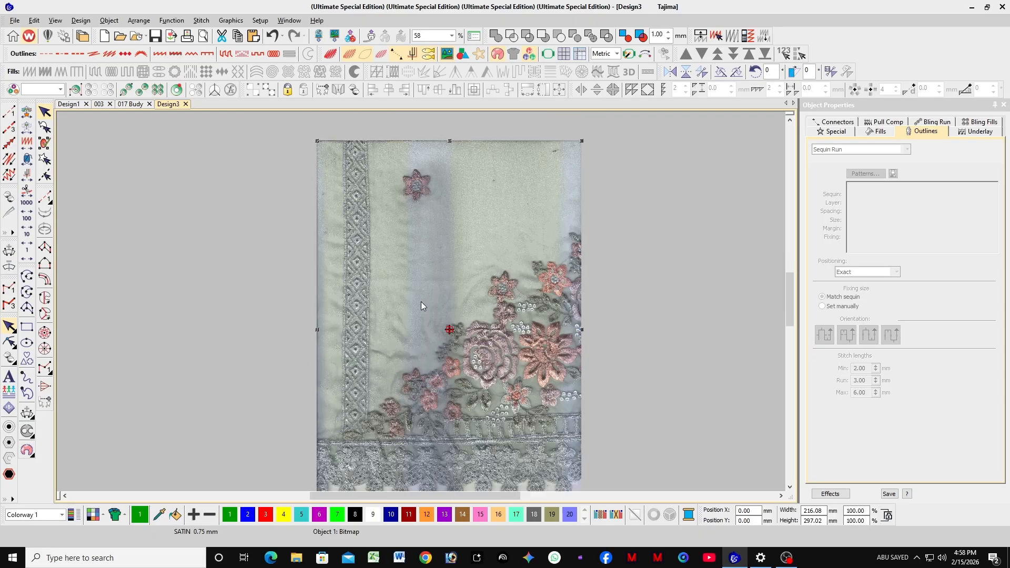
scroll(421, 302, "up", 2)
scroll(421, 302, "down", 4)
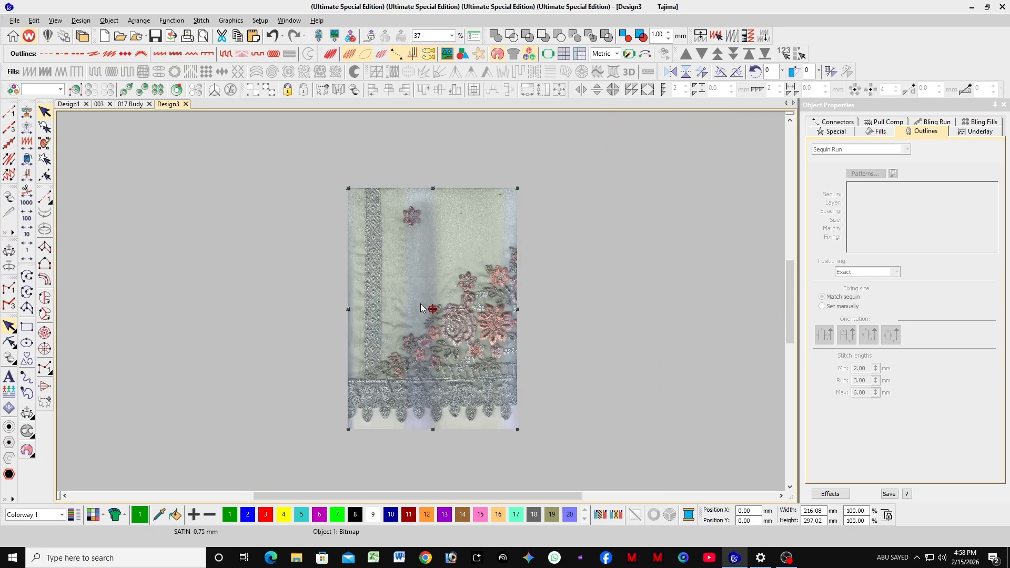
scroll(420, 304, "up", 1)
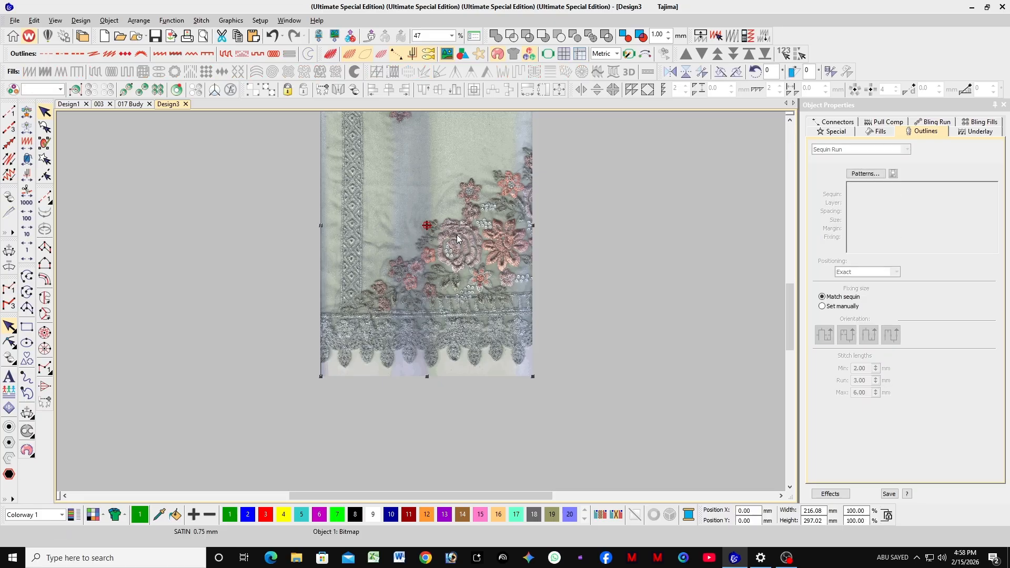
scroll(425, 285, "up", 2)
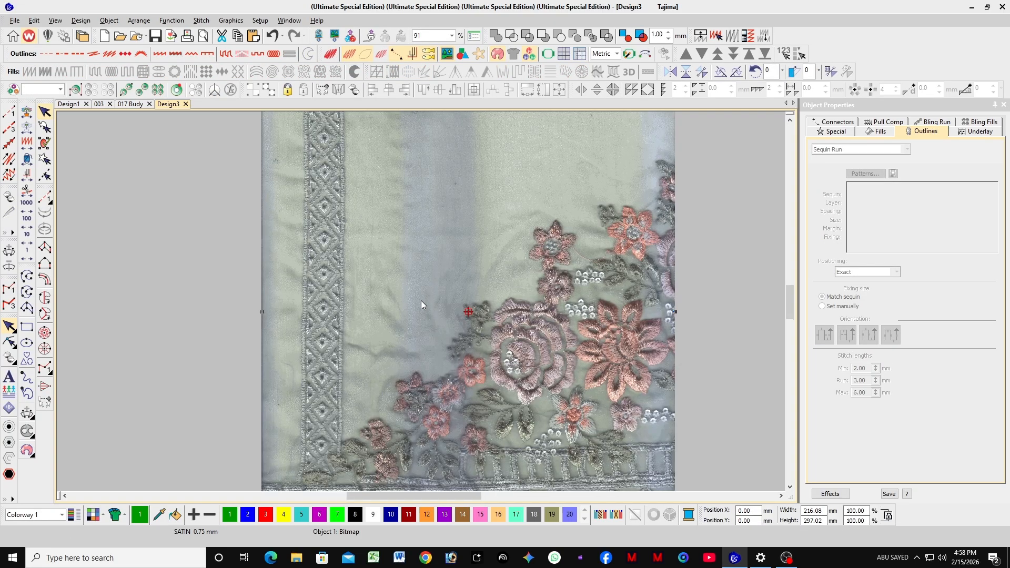
scroll(421, 302, "down", 2)
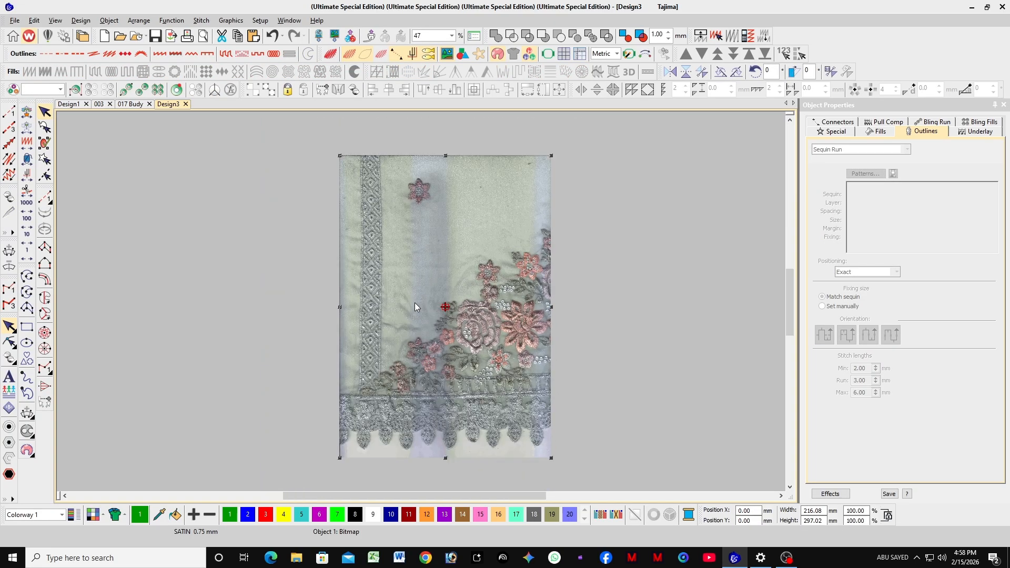
scroll(419, 301, "up", 1)
left_click(645, 306)
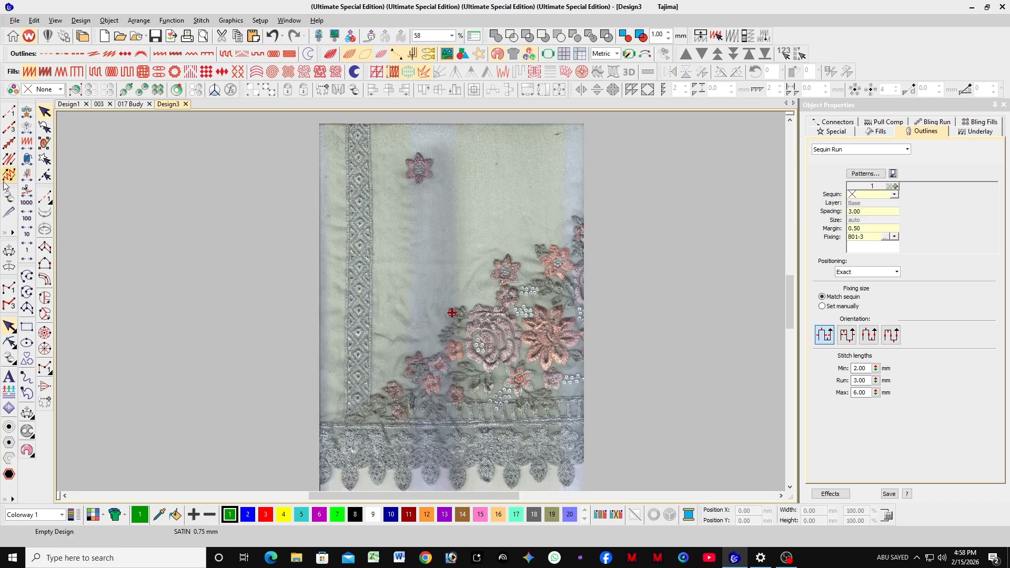
Show the rulers and place a horizontal guide at about -90 mm along the line above the scalloped border.
left_click(586, 55)
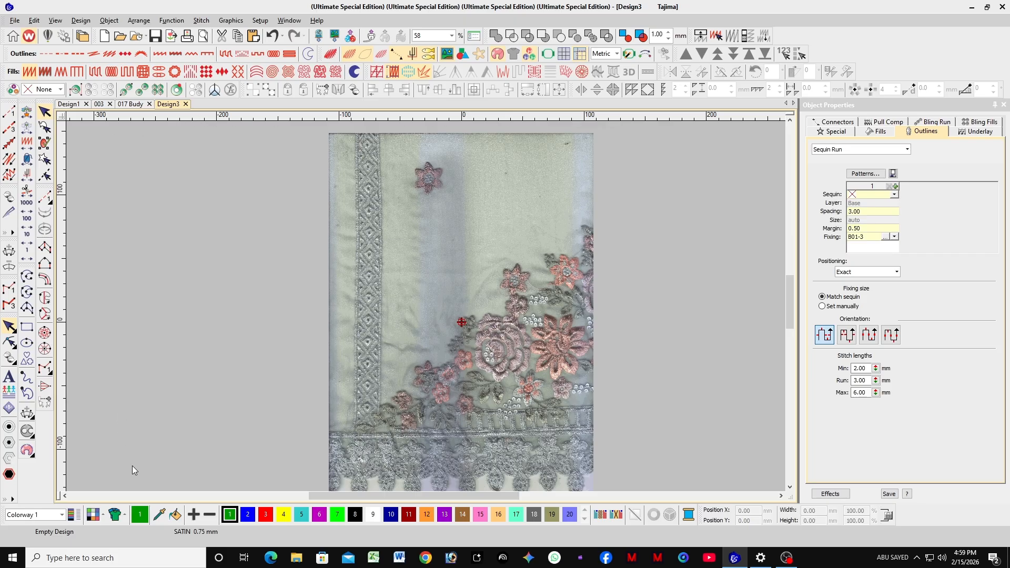
scroll(444, 305, "up", 5)
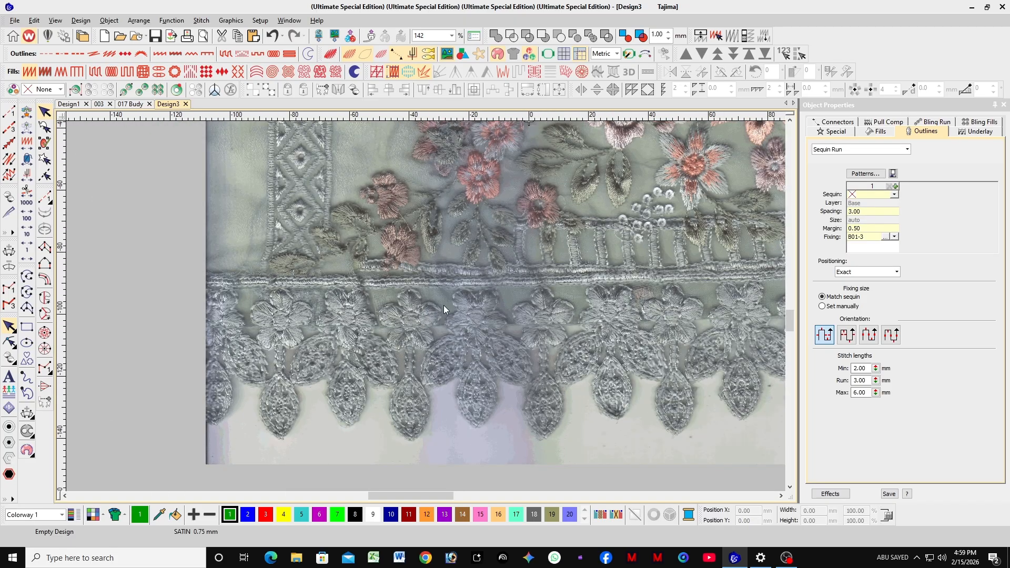
scroll(443, 310, "down", 2)
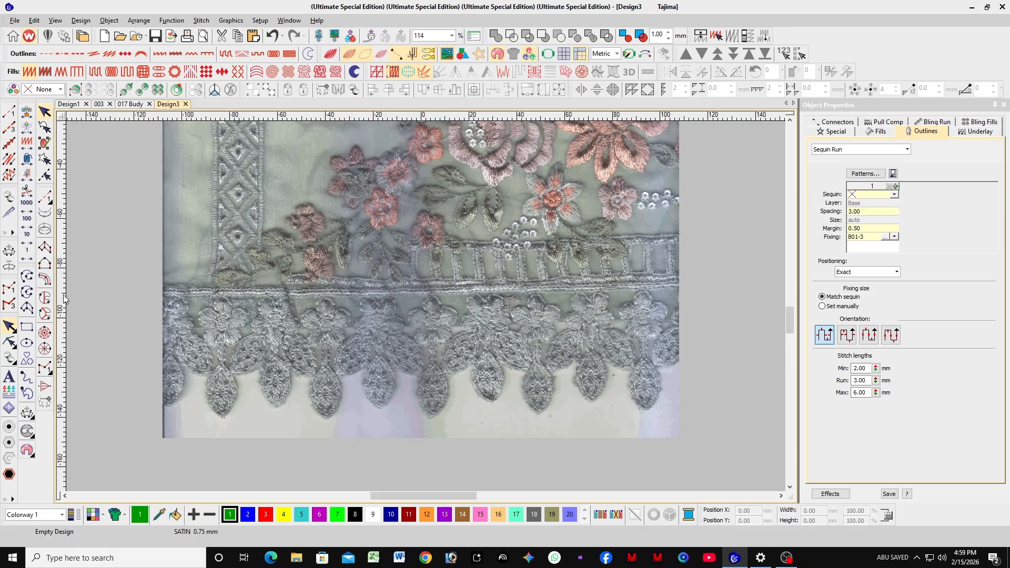
left_click(65, 295)
Place a vertical guide at about -85 mm along the outer edge of the diamond strip.
scroll(371, 287, "down", 2)
scroll(370, 174, "up", 1)
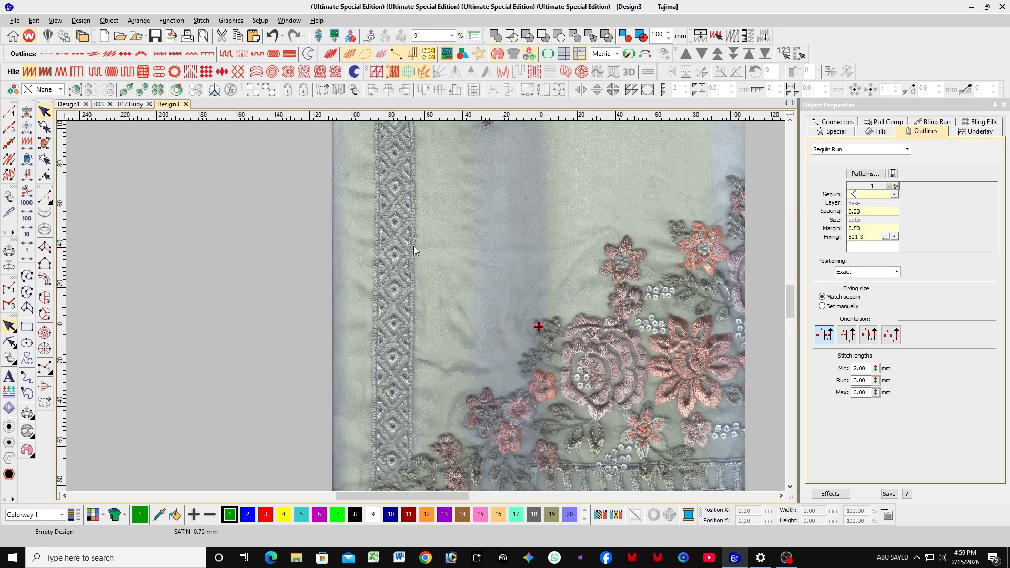
scroll(414, 237, "up", 1)
left_click_drag(426, 119, 380, 127)
Check how straight the scan's diamond strip and lower border line run against the two guides.
scroll(425, 310, "down", 2)
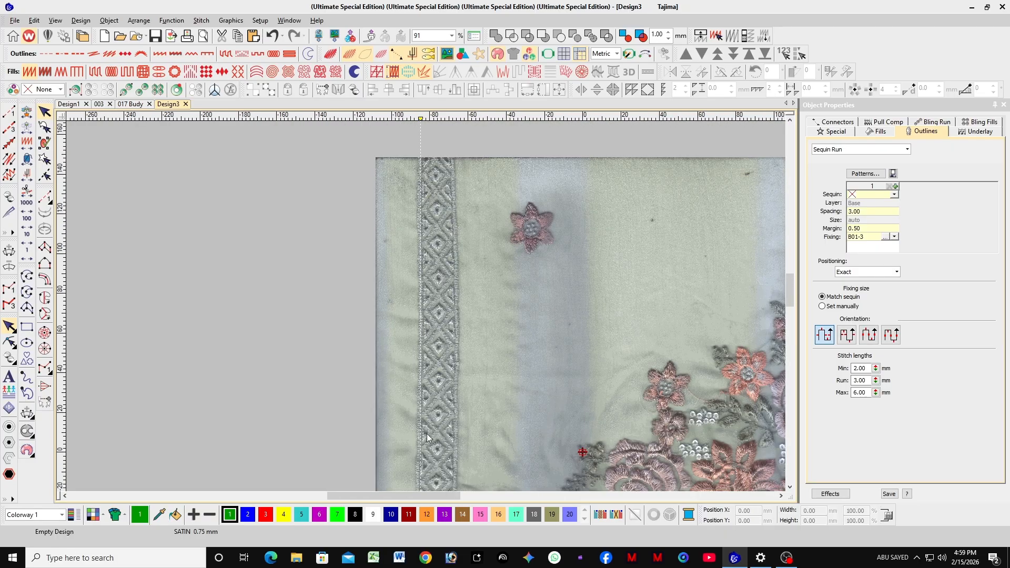
scroll(425, 311, "up", 3)
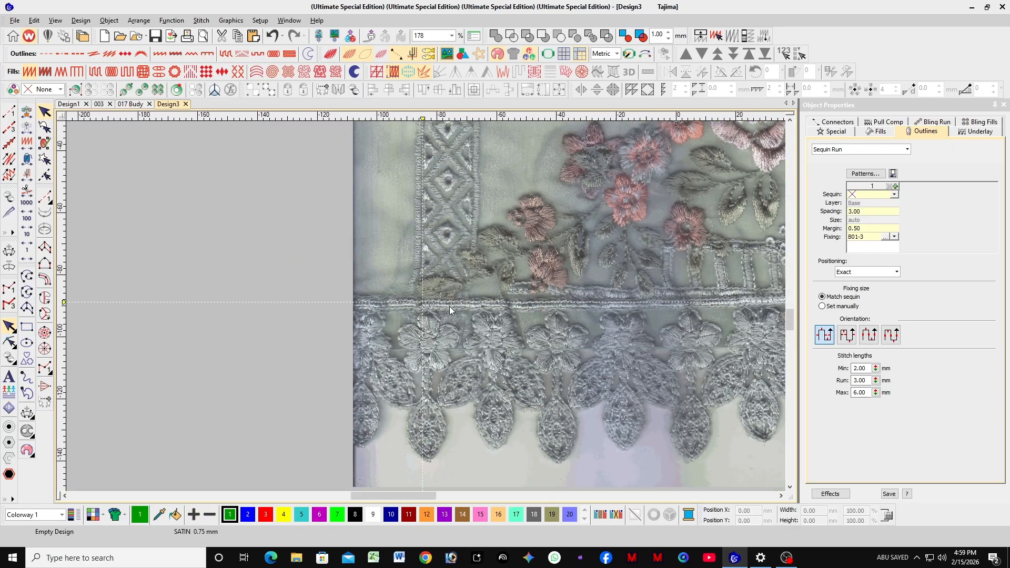
scroll(425, 291, "up", 1)
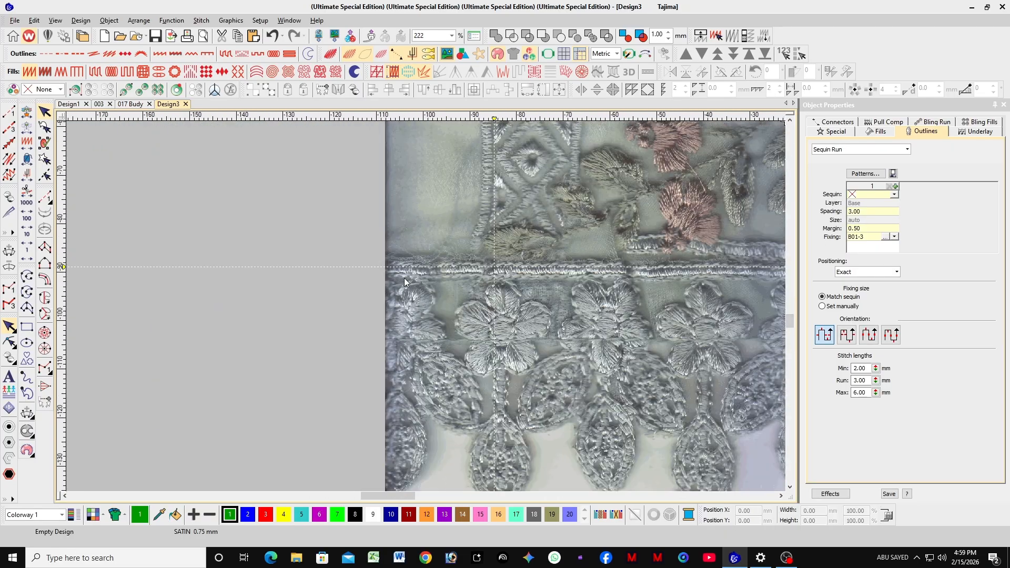
scroll(443, 308, "down", 1)
scroll(465, 306, "up", 2)
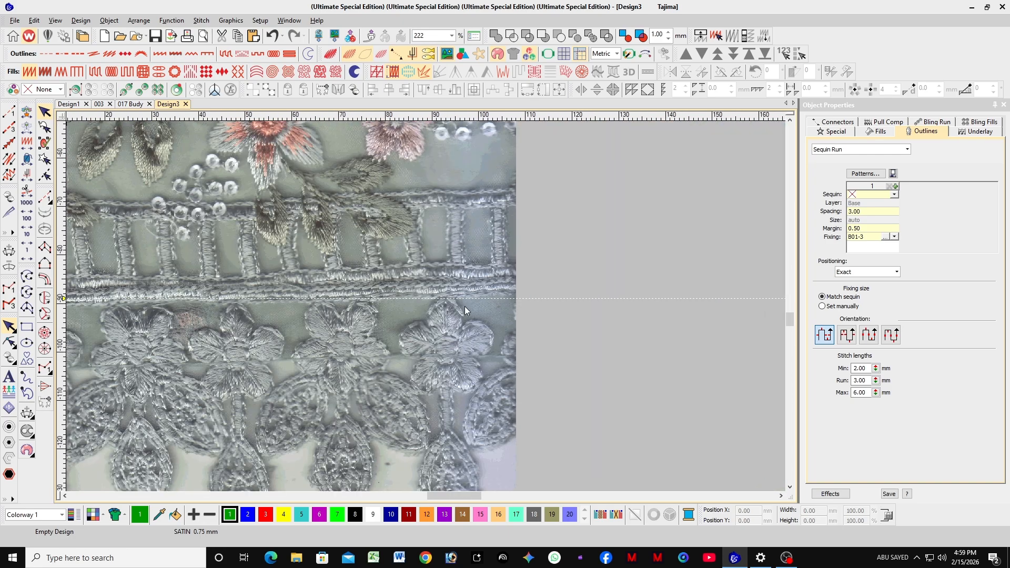
scroll(467, 288, "down", 6)
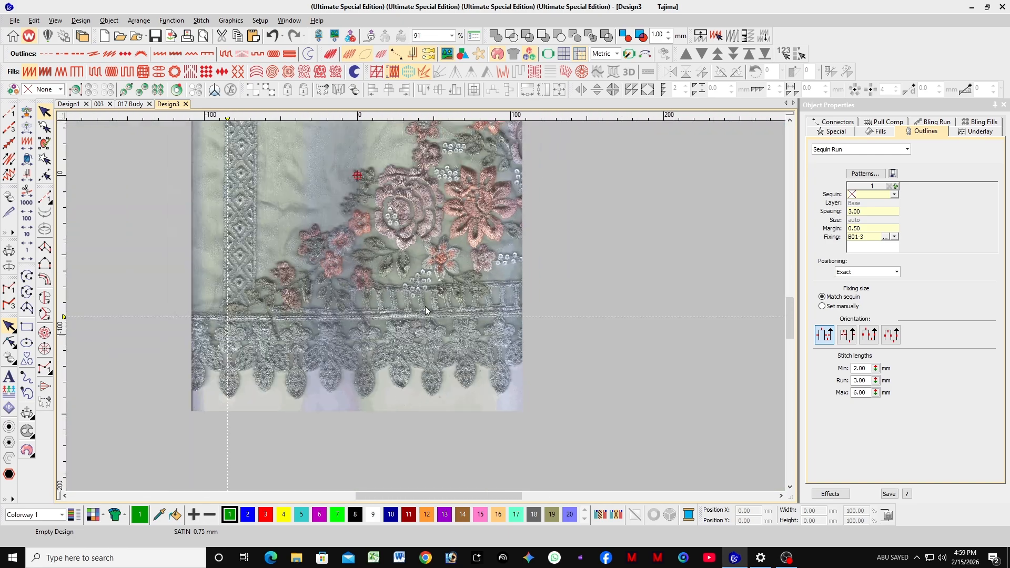
scroll(496, 310, "down", 2)
left_click(445, 246)
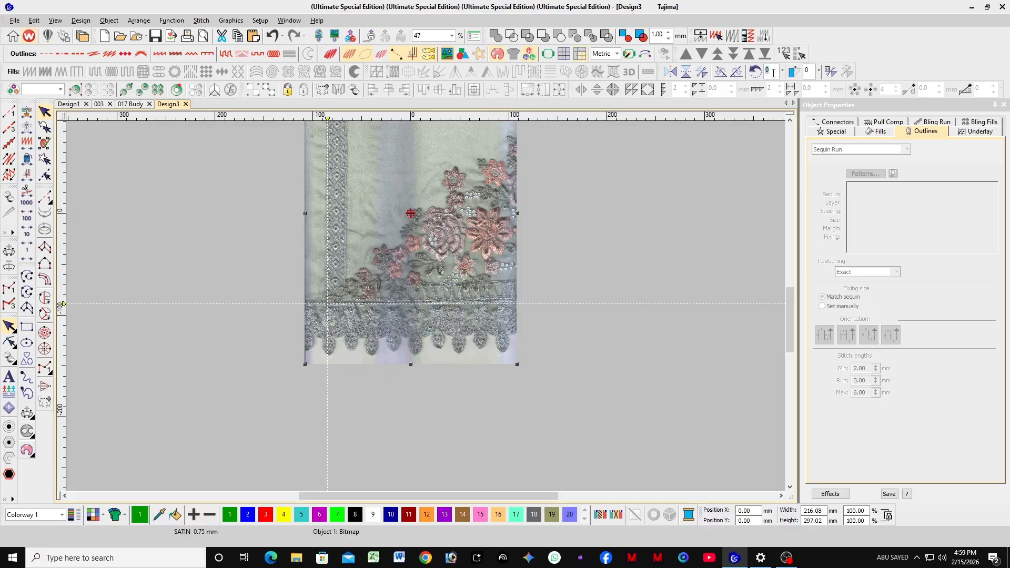
left_click(278, 198)
scroll(438, 292, "up", 3)
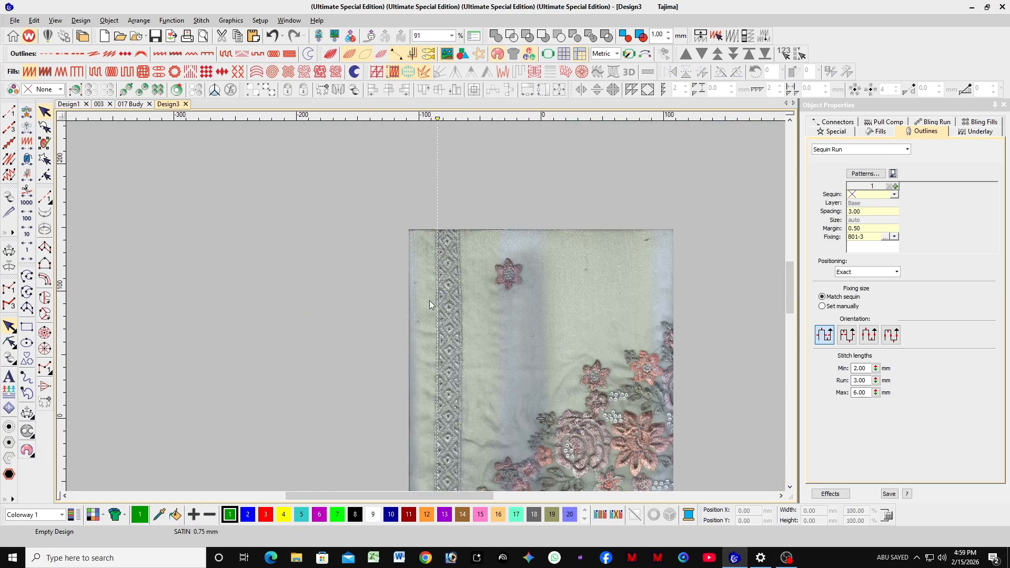
scroll(429, 300, "up", 2)
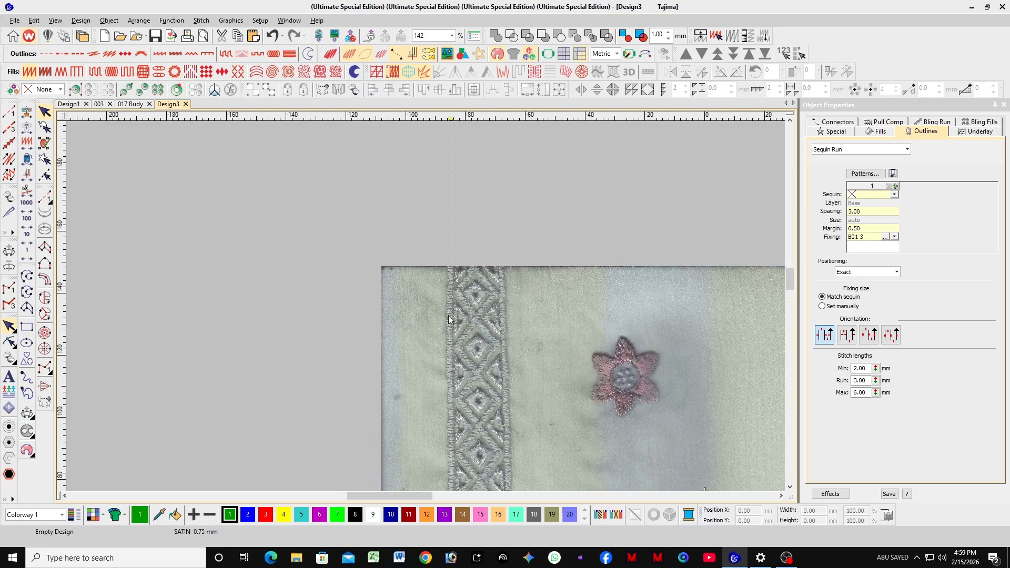
scroll(425, 308, "down", 4)
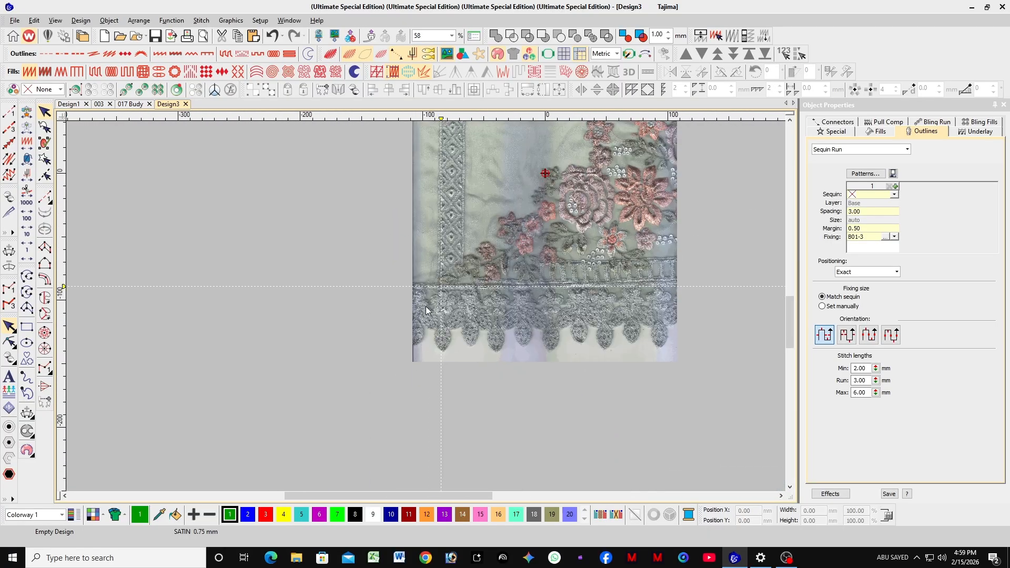
scroll(426, 310, "up", 2)
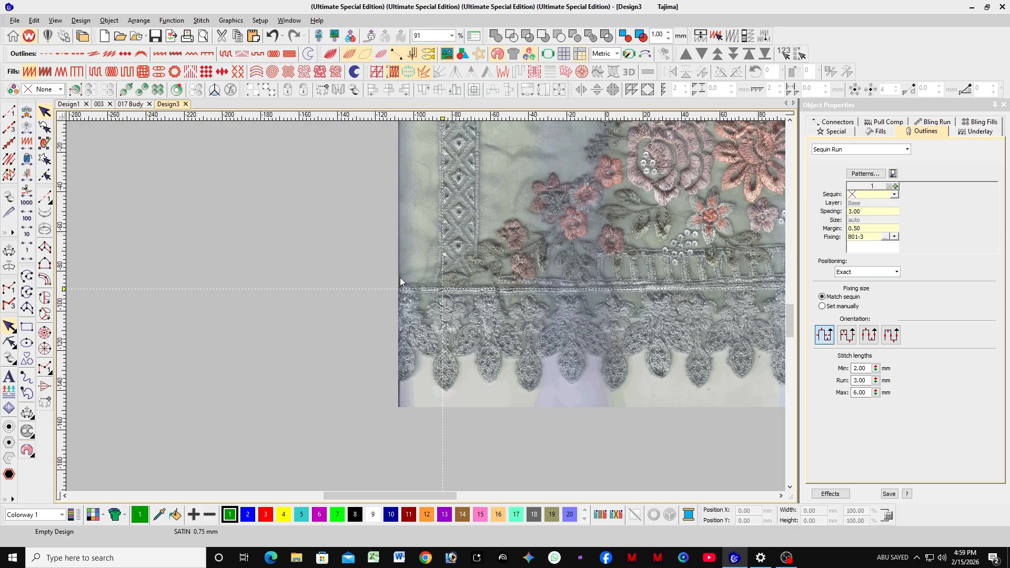
Try to rotate the bitmap by its corner to match the guides, and undo the accidental shift.
left_click(453, 272)
scroll(455, 274, "down", 3)
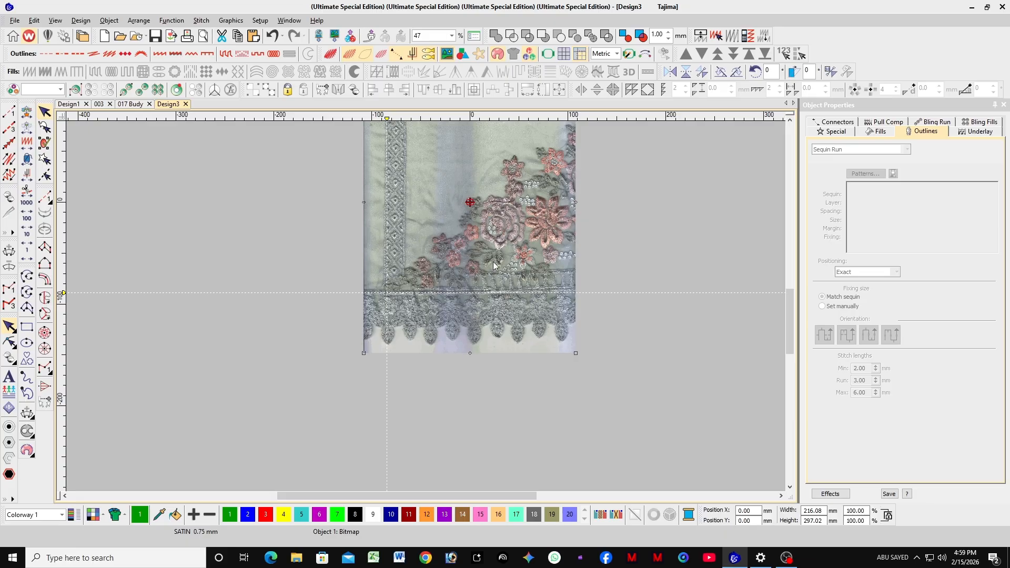
left_click_drag(367, 356, 352, 374)
key("Escape")
left_click_drag(364, 356, 371, 361)
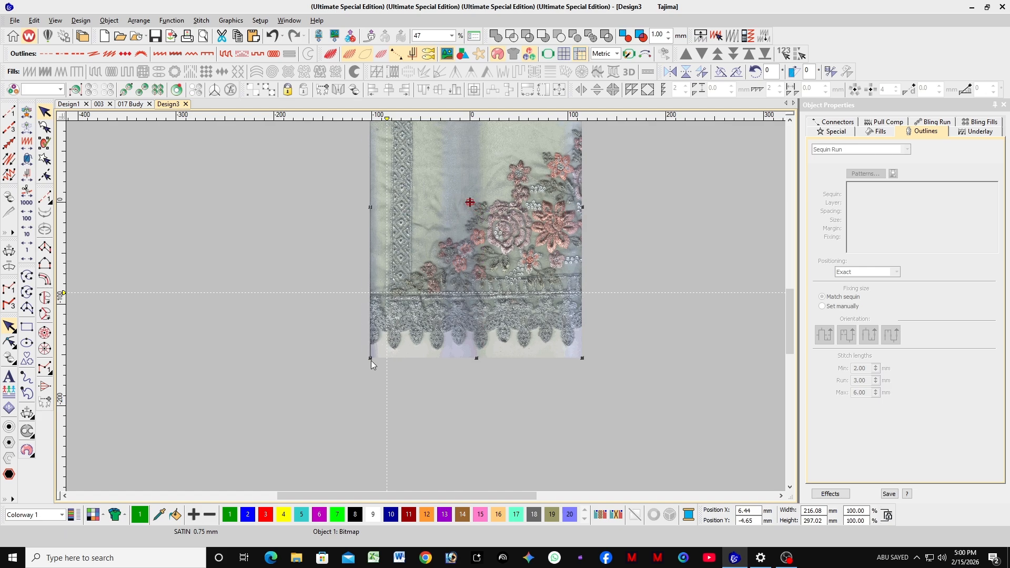
key("ctrl+z")
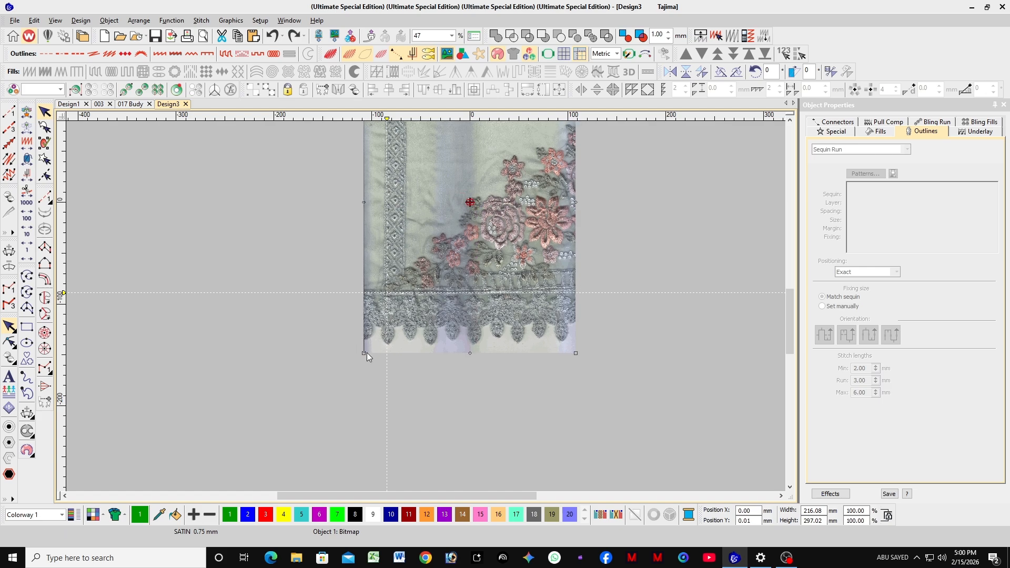
Try to rotate the bitmap about its centre by its lower corner, and undo the rotation.
left_click_drag(364, 356, 376, 365)
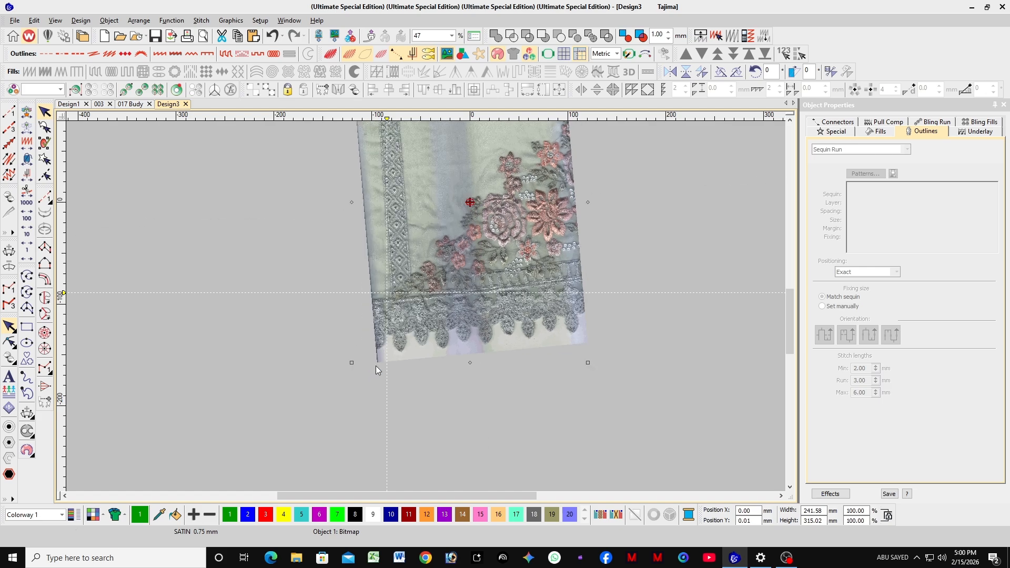
key("ctrl+z")
scroll(426, 305, "up", 8)
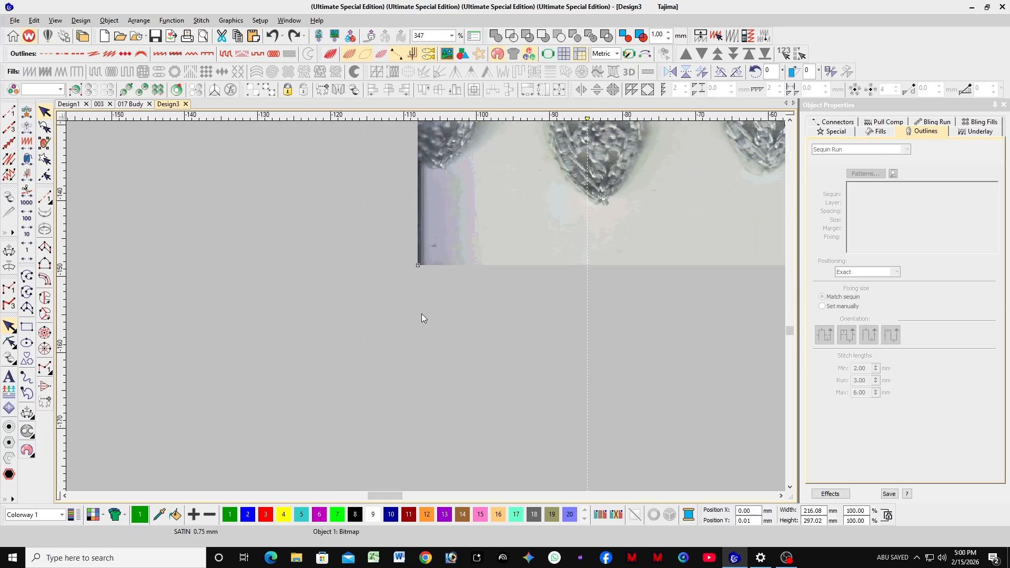
scroll(421, 307, "down", 3)
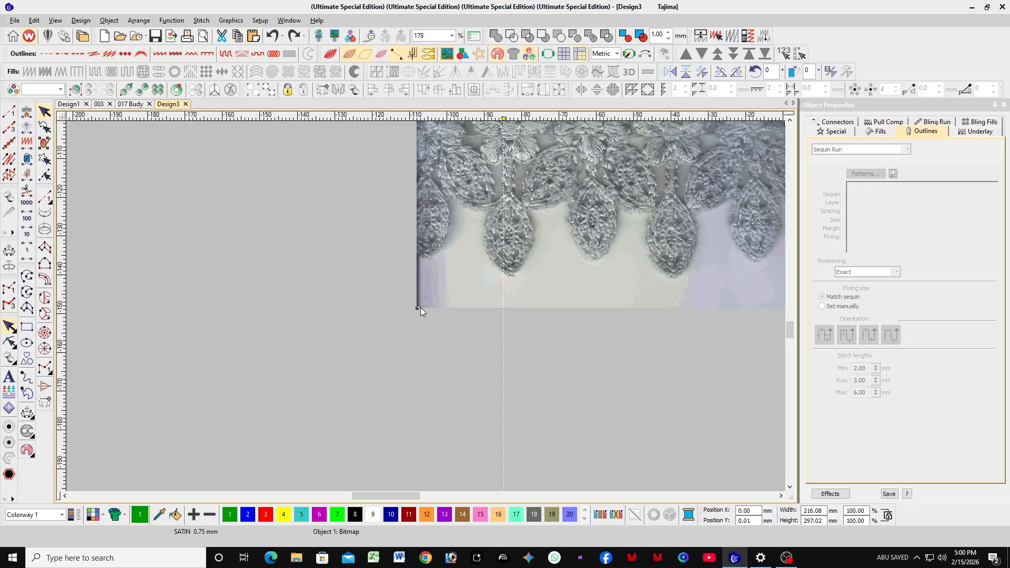
scroll(466, 293, "down", 4)
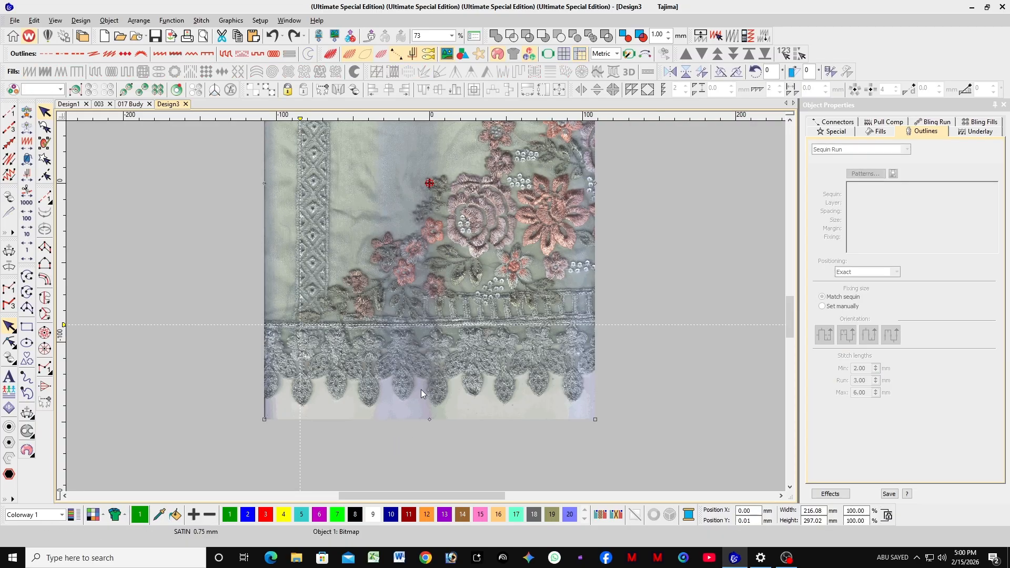
Skew the bitmap horizontally along its bottom edge and compare its diamond strip and border line with the guides.
scroll(405, 397, "up", 4)
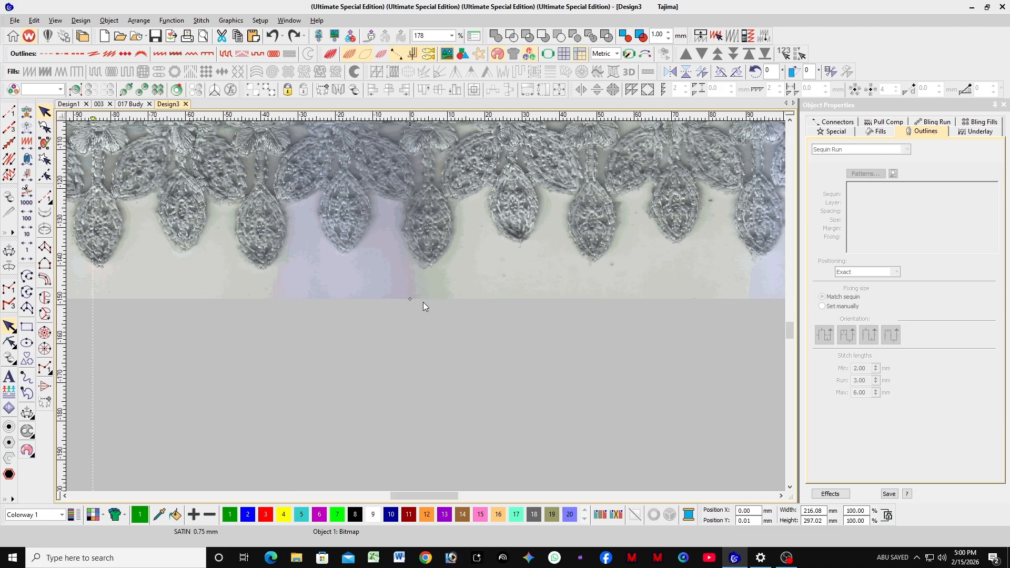
scroll(425, 306, "down", 2)
left_click_drag(431, 319, 435, 318)
left_click_drag(434, 318, 437, 318)
scroll(305, 202, "down", 4)
scroll(425, 306, "down", 3)
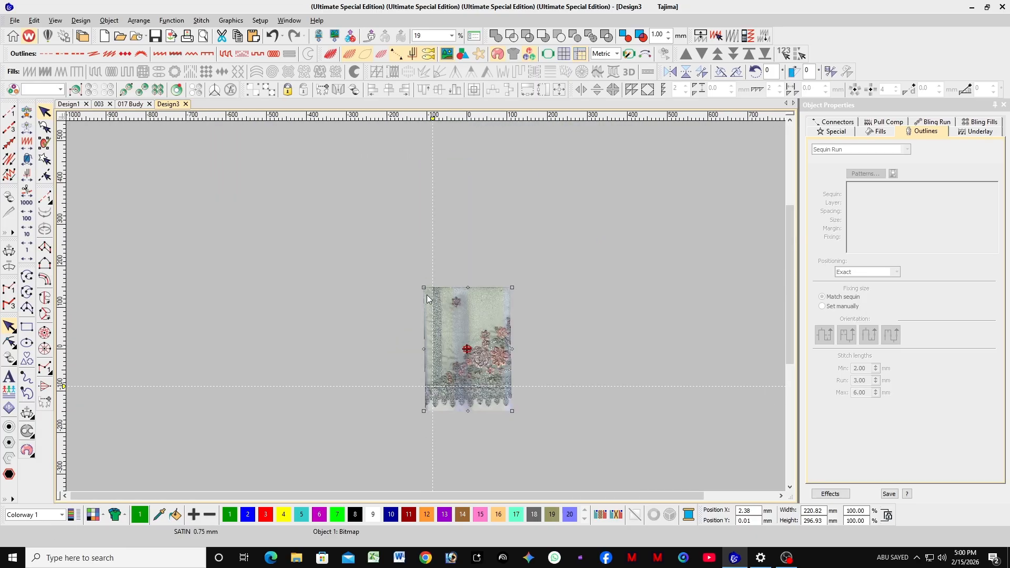
scroll(425, 306, "up", 6)
scroll(425, 306, "down", 4)
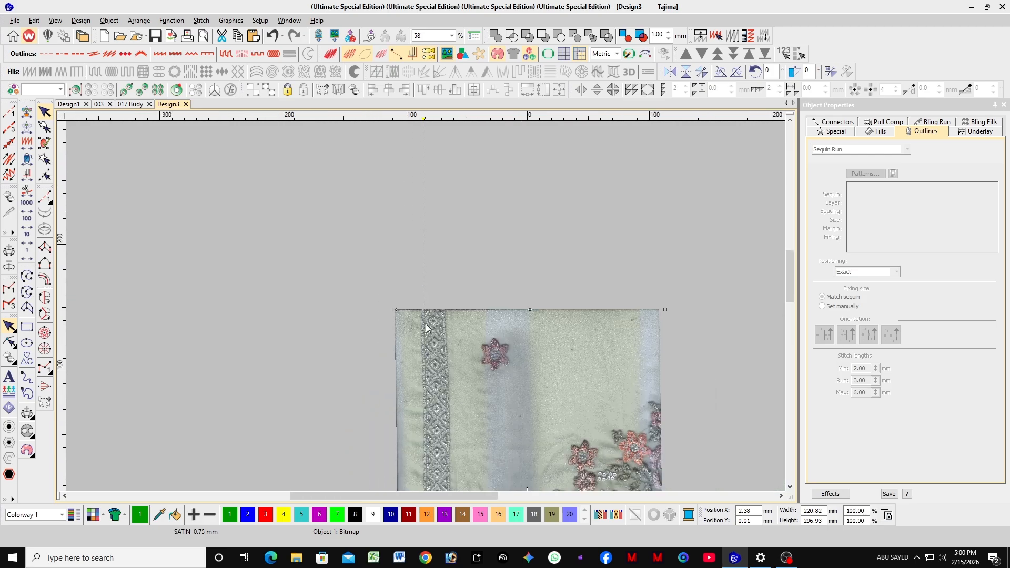
scroll(452, 325, "up", 8)
scroll(452, 325, "down", 4)
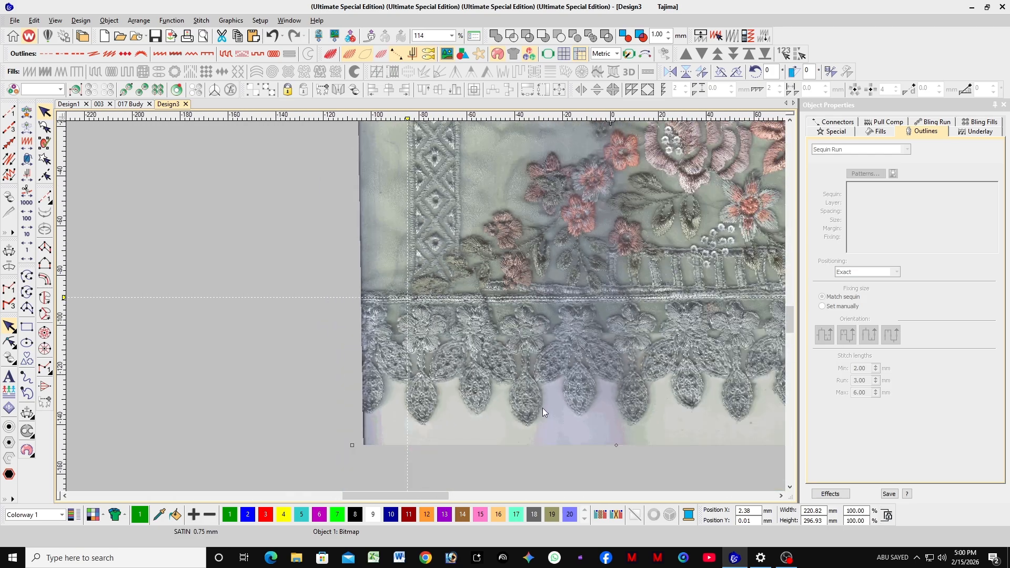
Take the horizontal skew back out of the bitmap and recheck the border line against the horizontal guide.
left_click_drag(617, 447, 615, 446)
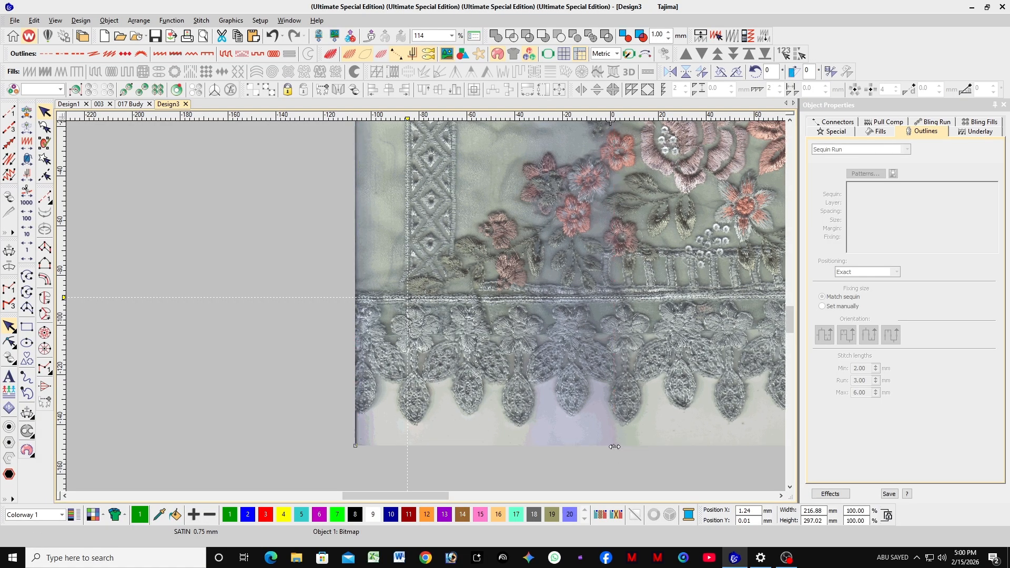
scroll(577, 431, "down", 2)
scroll(458, 289, "up", 5)
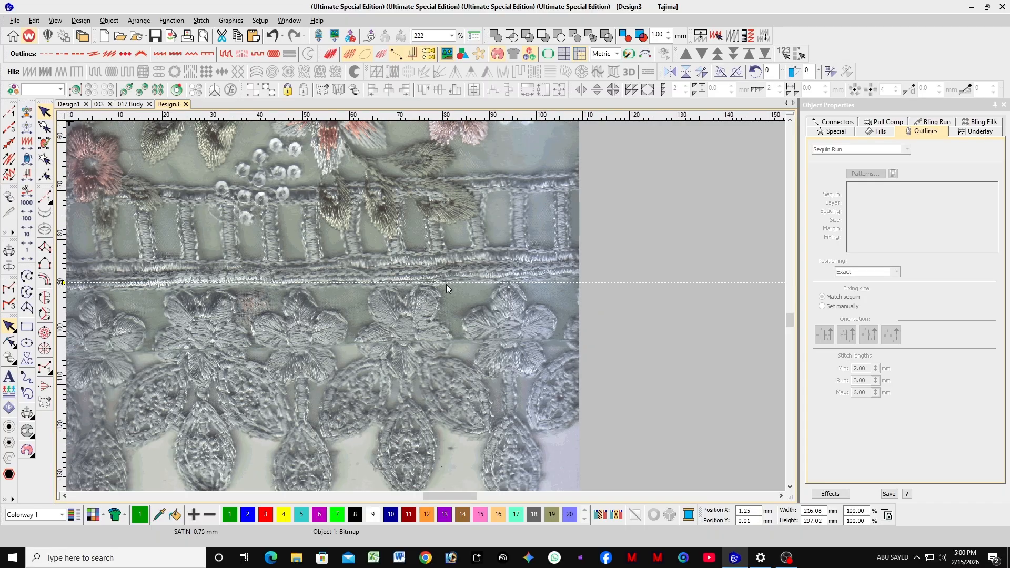
scroll(436, 294, "down", 6)
scroll(426, 303, "up", 2)
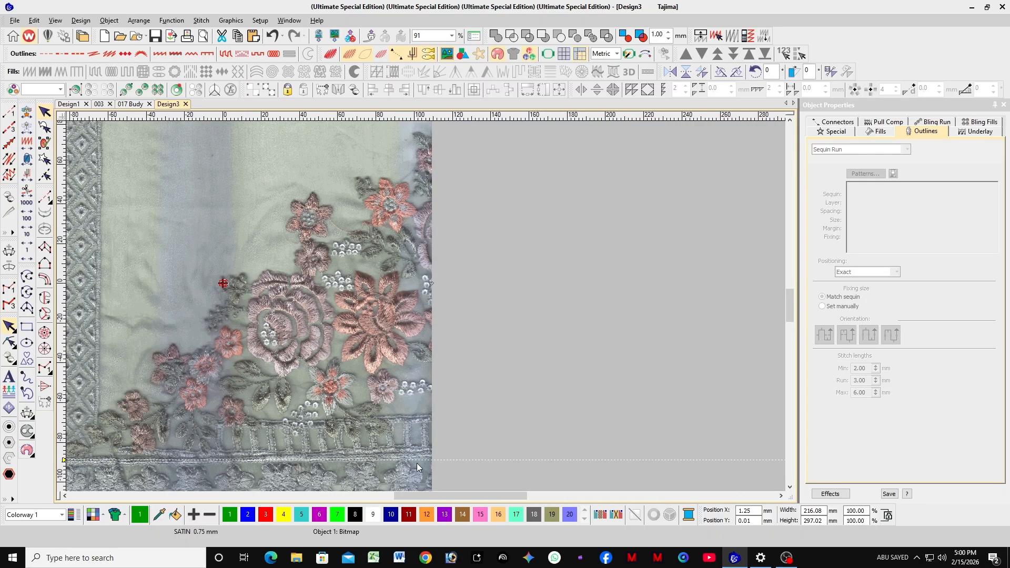
scroll(427, 300, "down", 4)
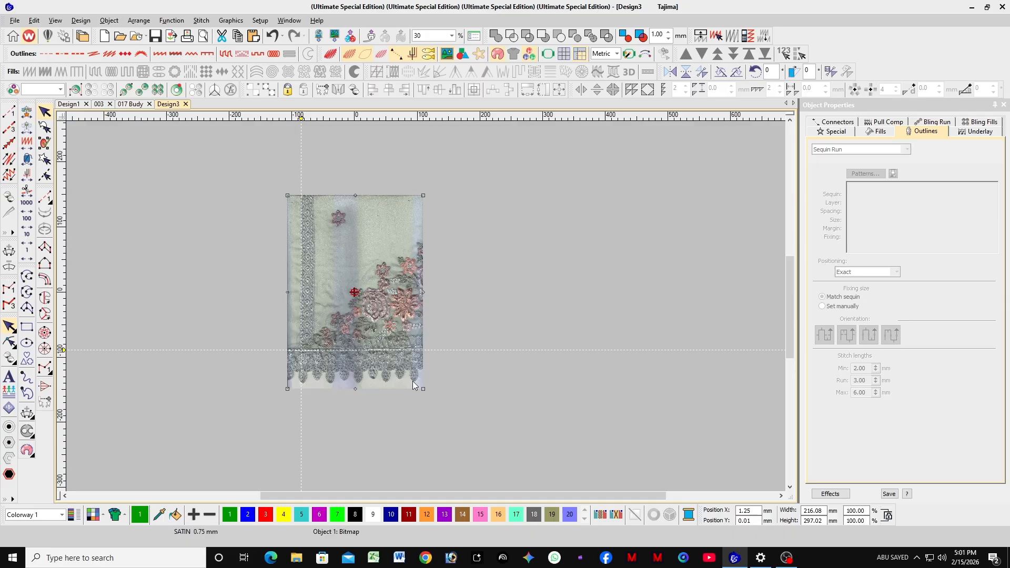
Skew the bitmap vertically by its right edge so the line above the scalloped border follows the horizontal guide.
scroll(423, 299, "up", 1)
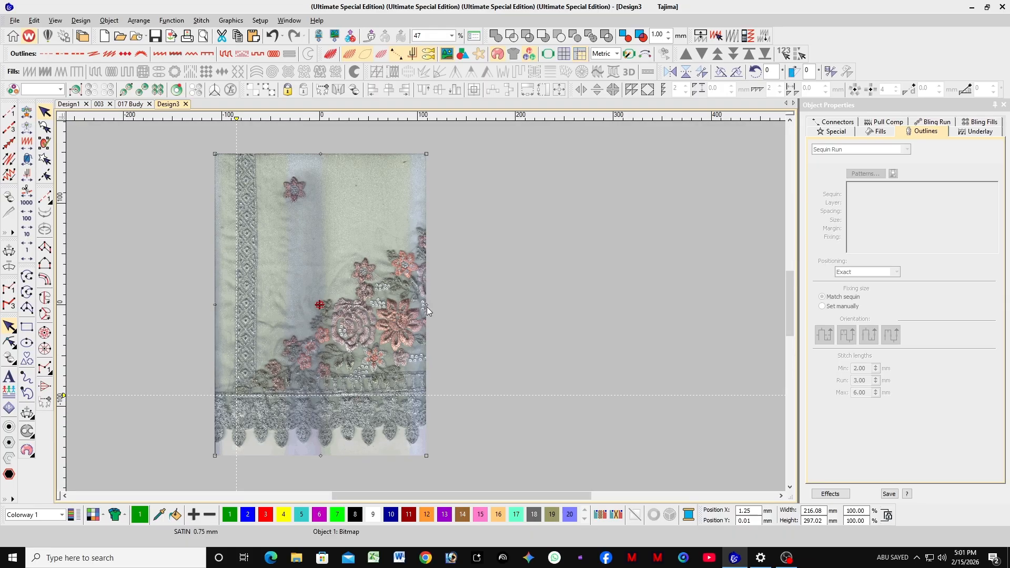
left_click_drag(427, 307, 426, 309)
scroll(425, 306, "up", 5)
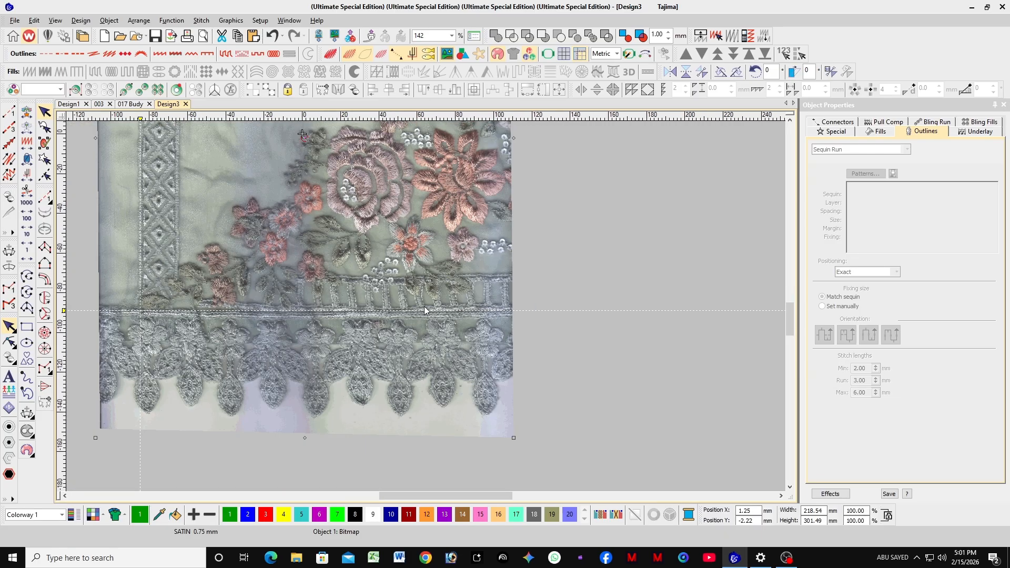
scroll(425, 311, "up", 2)
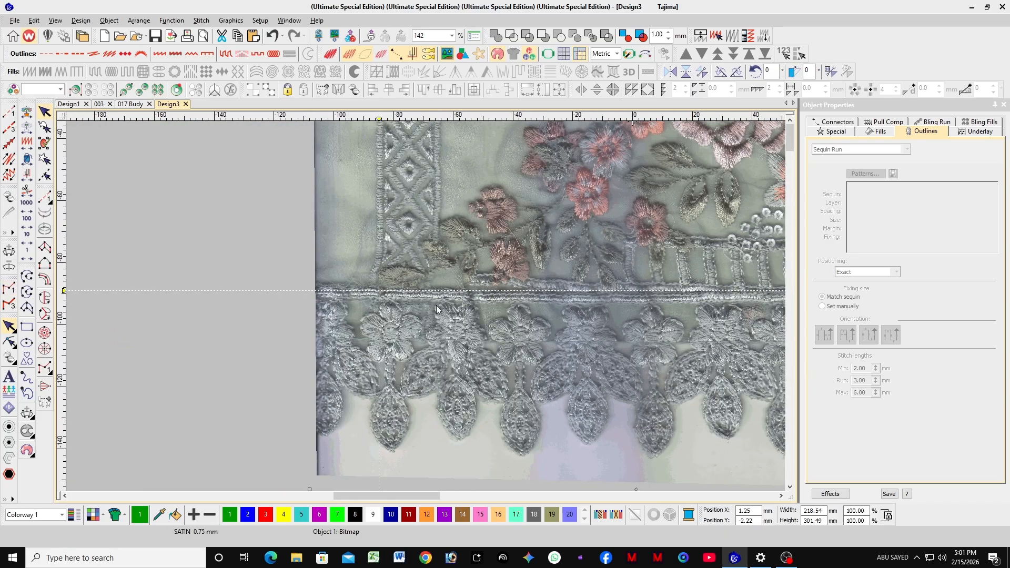
scroll(436, 305, "down", 6)
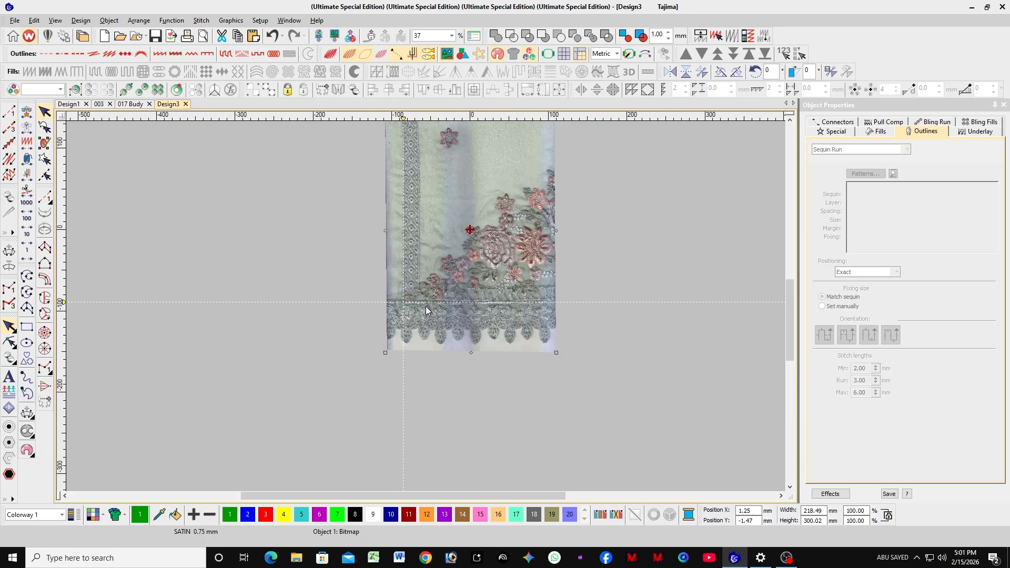
Deselect the bitmap and hide the rulers and guides.
left_click(632, 250)
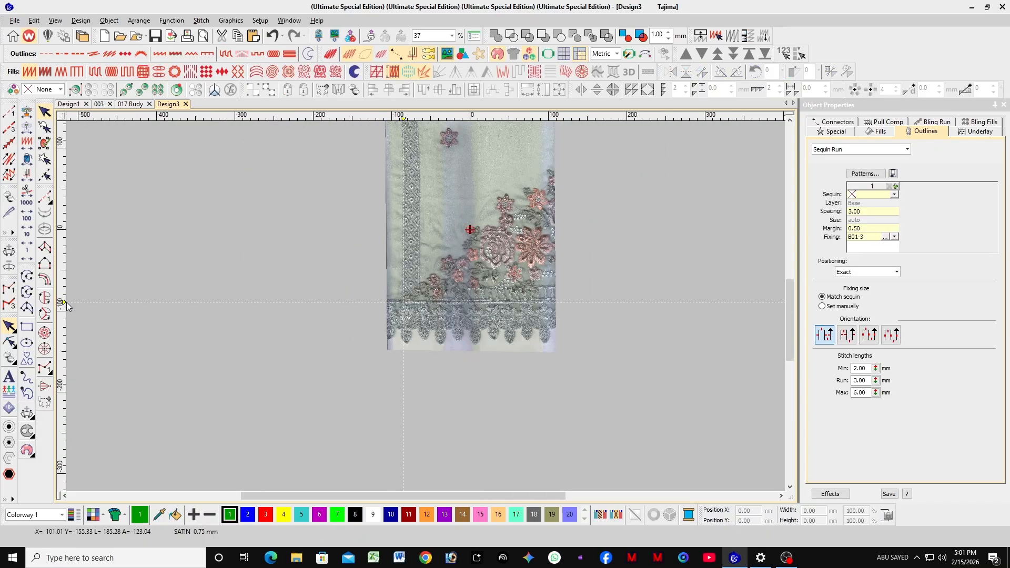
scroll(342, 264, "down", 1)
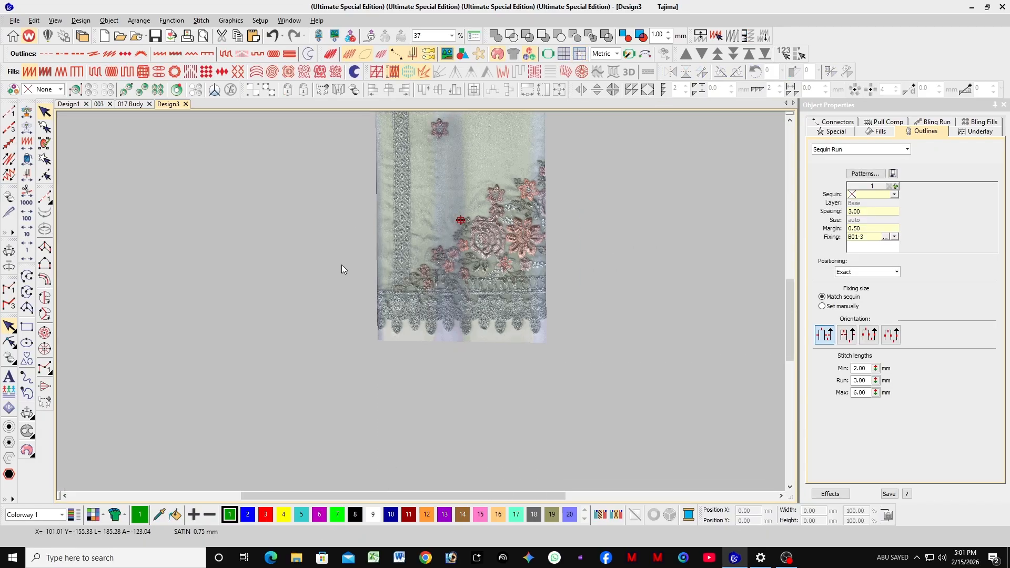
Examine the adjusted scan's lower border line and diamond strip at different magnifications.
scroll(424, 310, "up", 5)
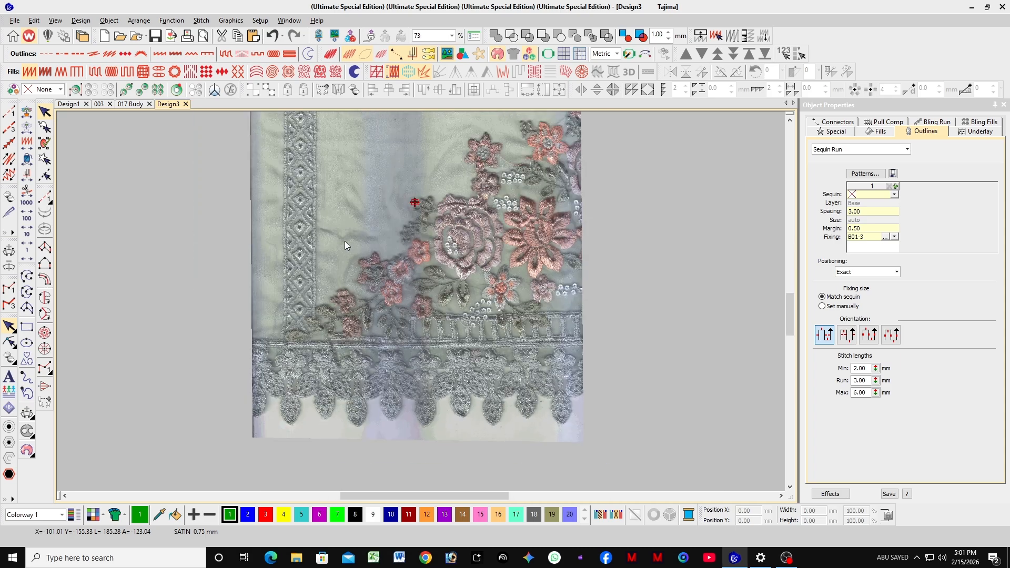
scroll(422, 303, "down", 1)
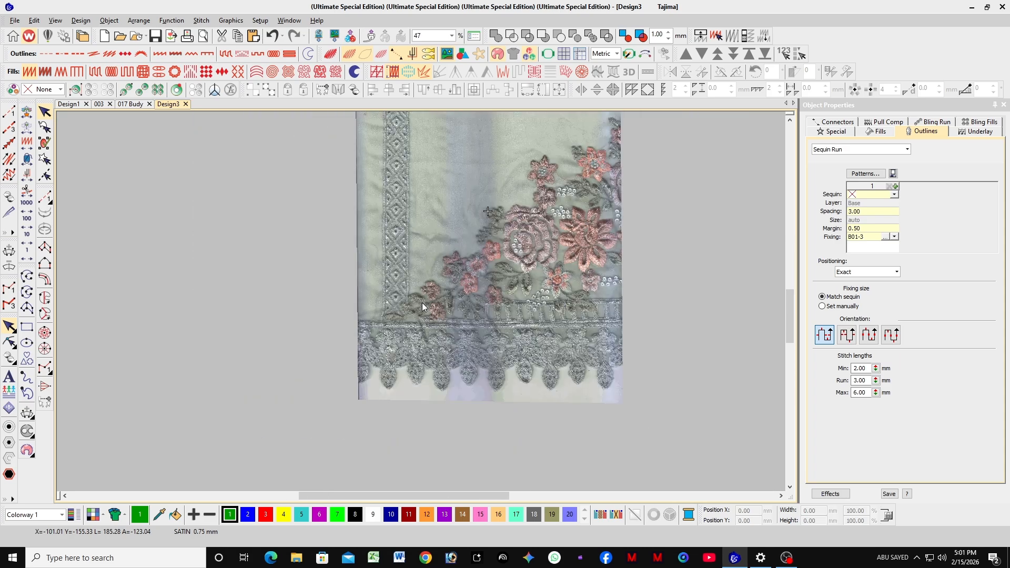
scroll(462, 333, "up", 2)
scroll(435, 304, "down", 2)
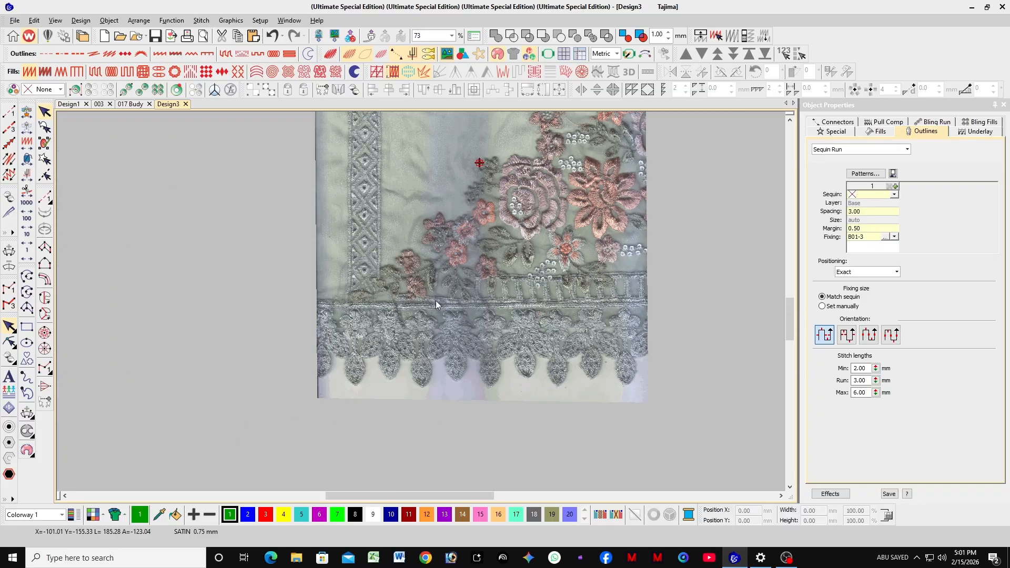
scroll(557, 317, "up", 4)
scroll(420, 302, "down", 8)
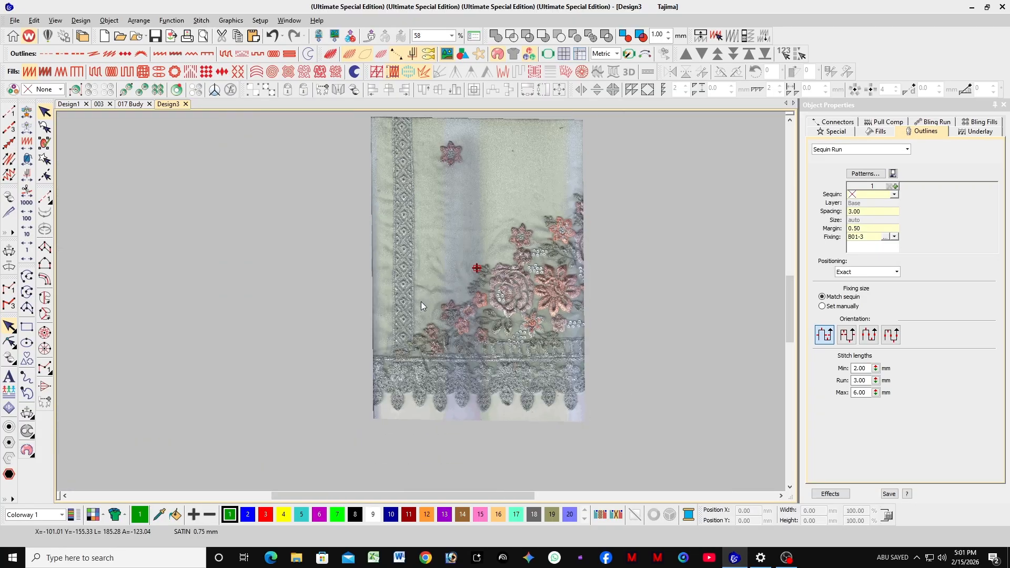
scroll(413, 287, "up", 4)
scroll(419, 284, "up", 2)
scroll(422, 284, "down", 5)
scroll(422, 302, "up", 6)
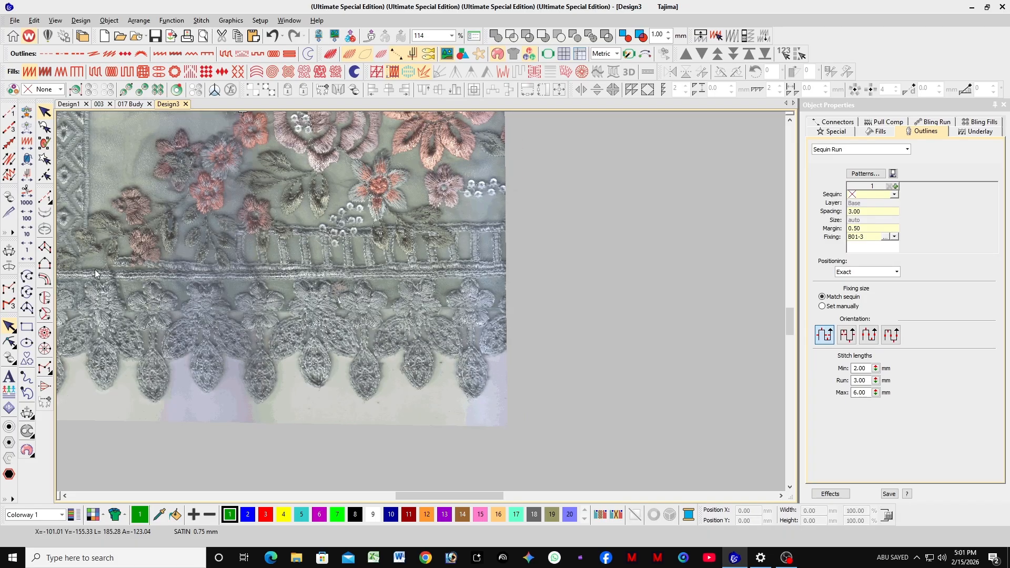
Start a Column C object and set its column width to 2.50 mm to suit the scanned border line.
left_click(49, 280)
scroll(425, 300, "up", 4)
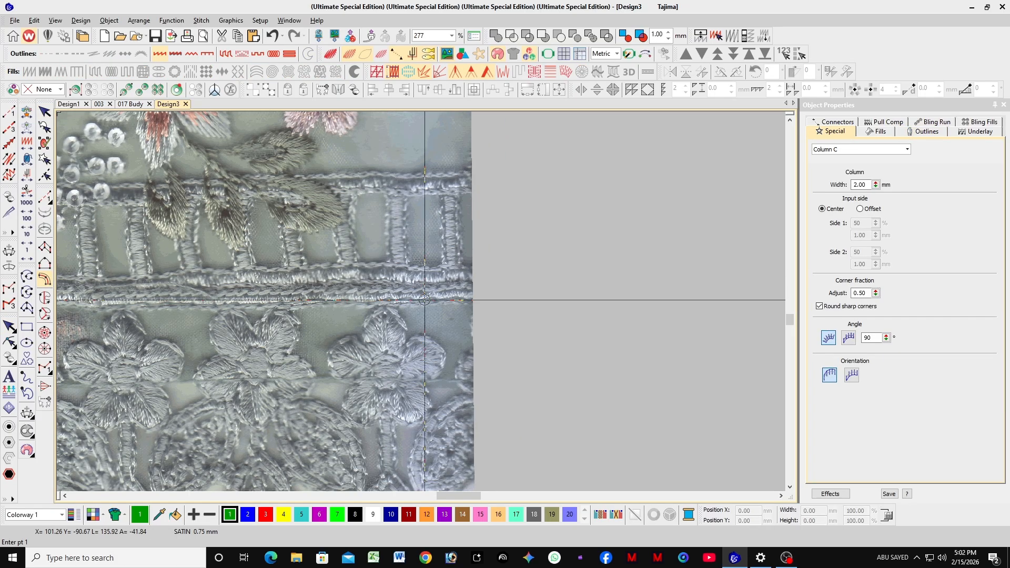
scroll(424, 299, "up", 3)
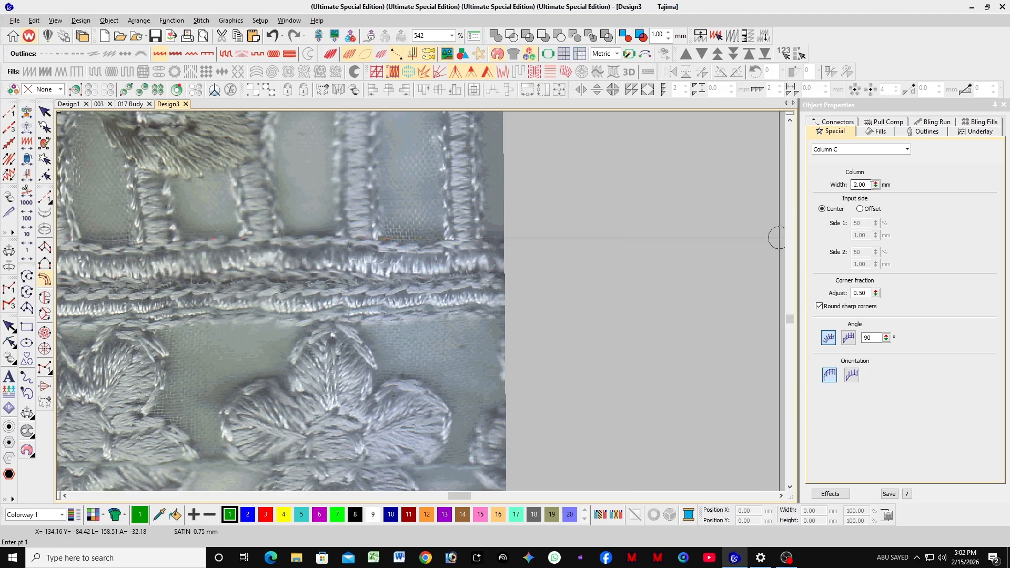
scroll(348, 301, "down", 4)
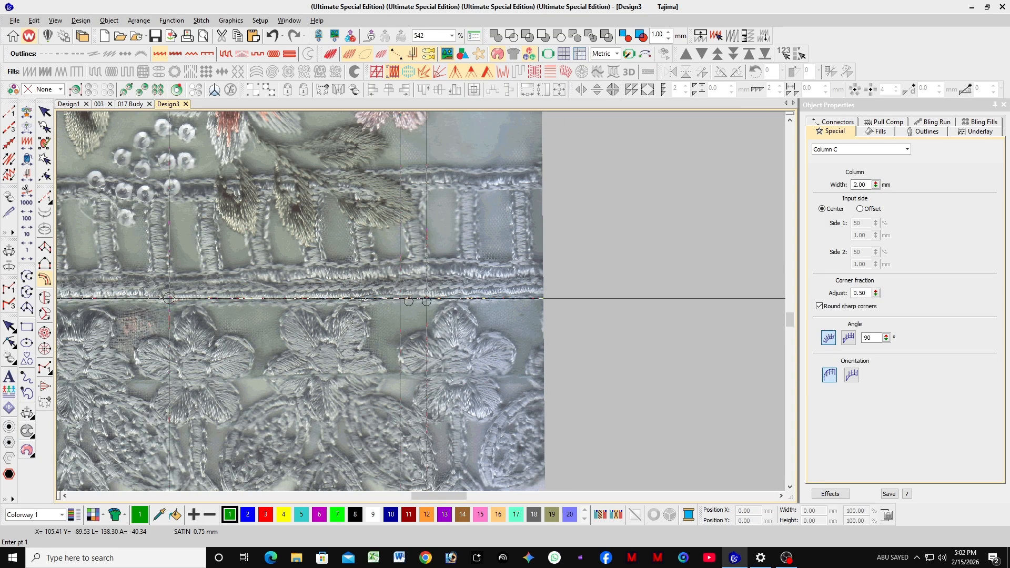
scroll(347, 301, "up", 4)
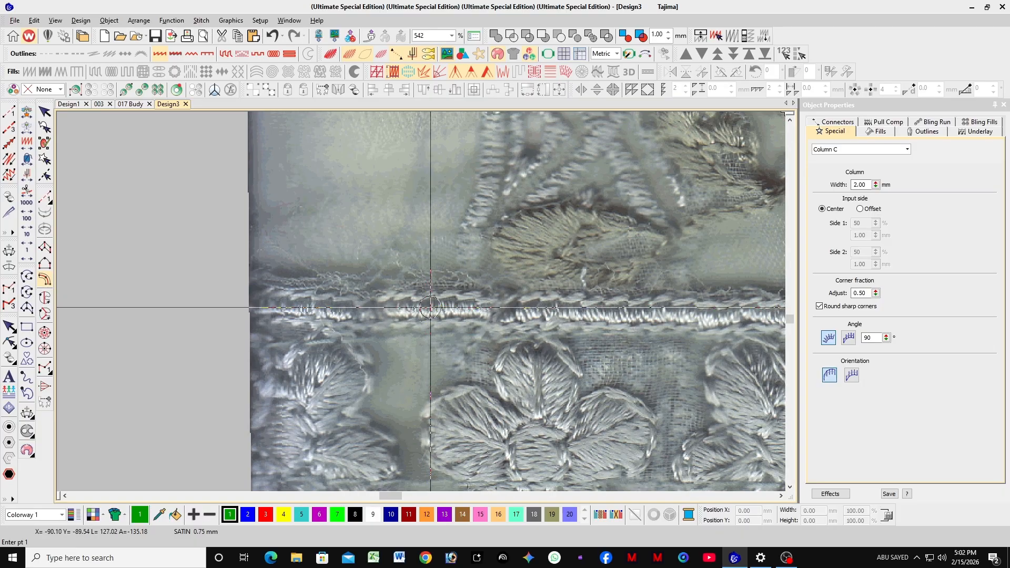
left_click_drag(871, 185, 860, 189)
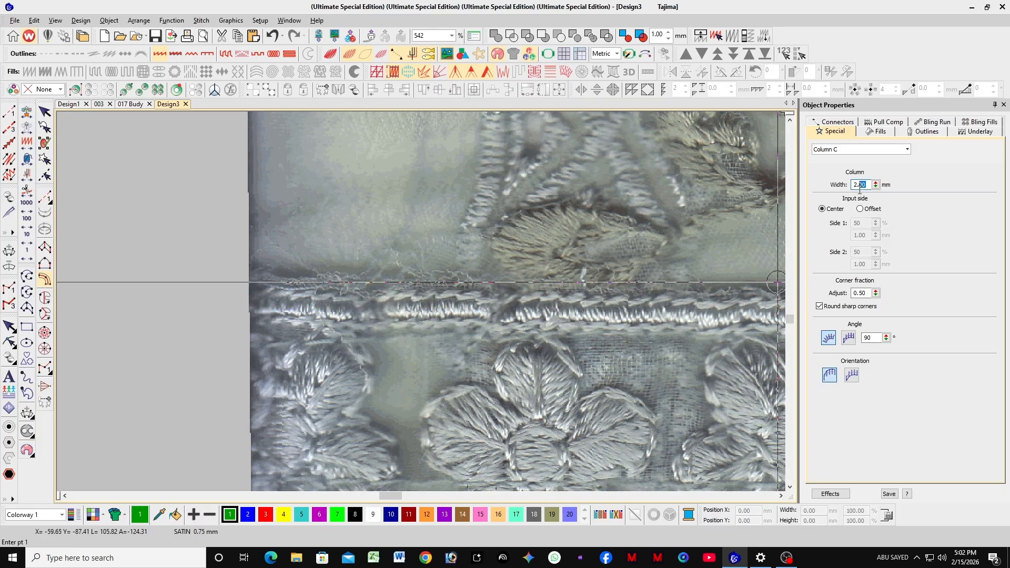
type("2")
key("Return")
Digitize a straight satin column along the line above the scalloped border, from the scan's left edge to its right edge.
scroll(523, 289, "down", 2)
scroll(524, 289, "down", 4)
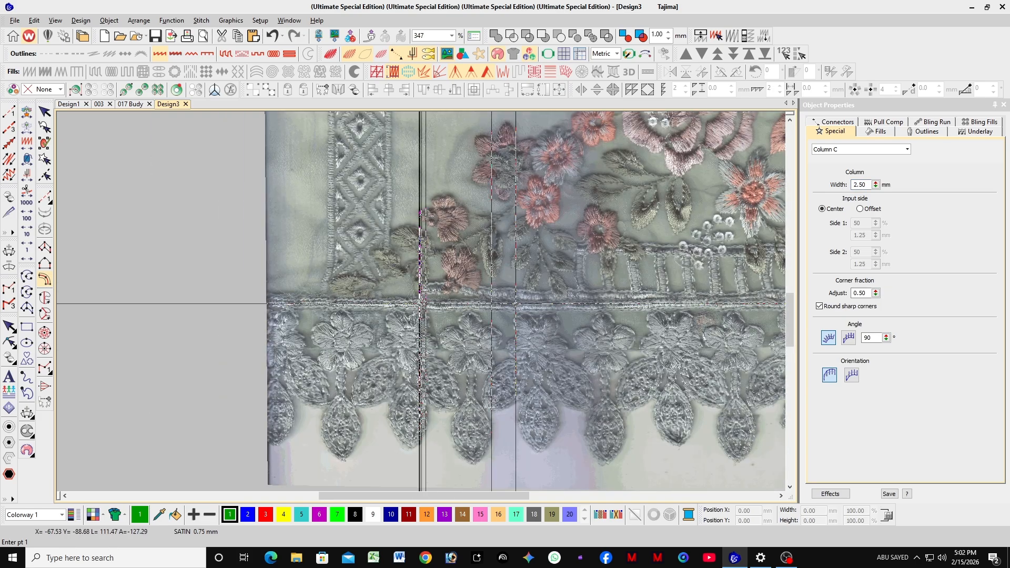
scroll(551, 303, "up", 4)
scroll(421, 302, "left", 10)
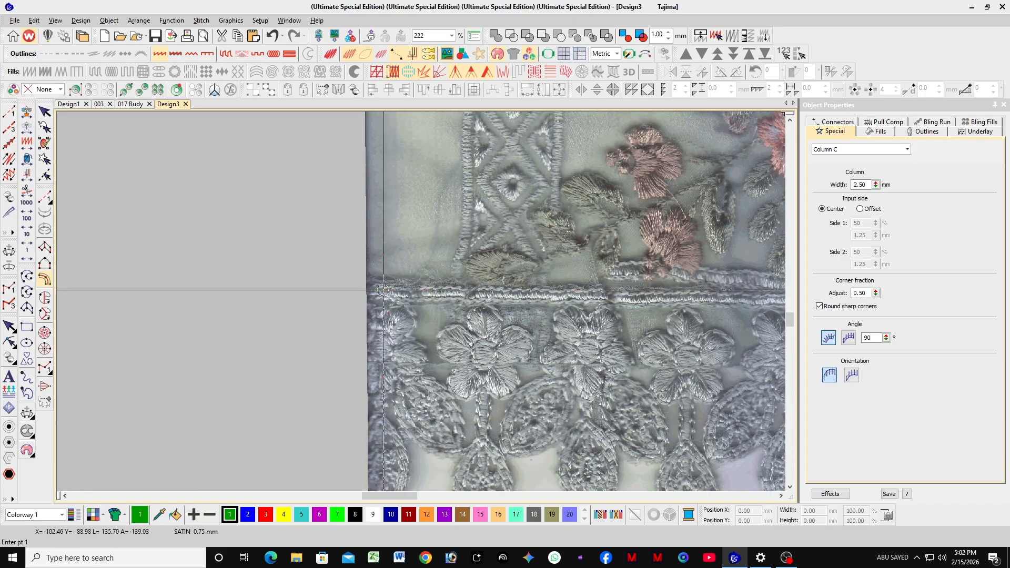
left_click(371, 291)
scroll(448, 302, "down", 2)
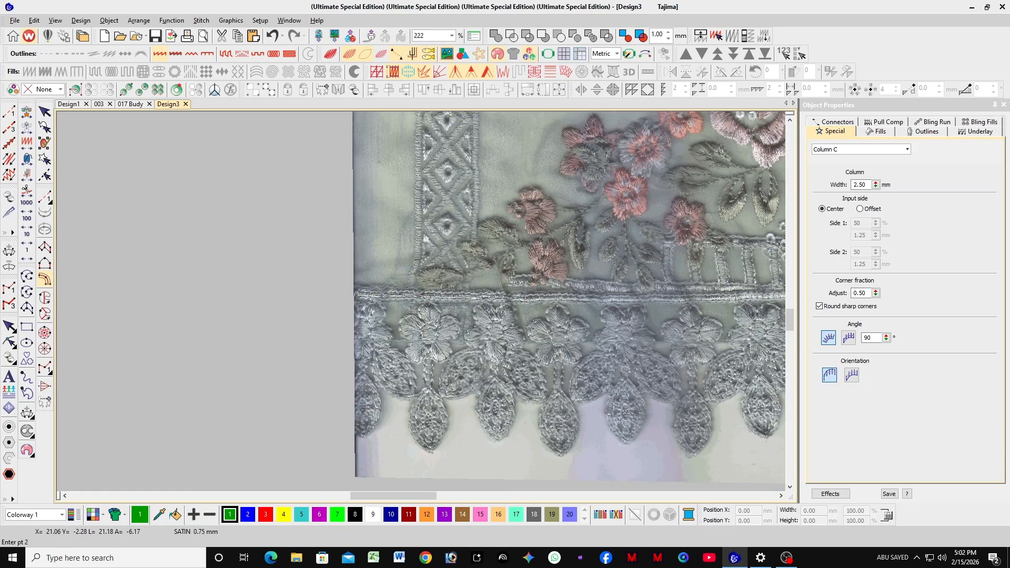
scroll(474, 305, "right", 10)
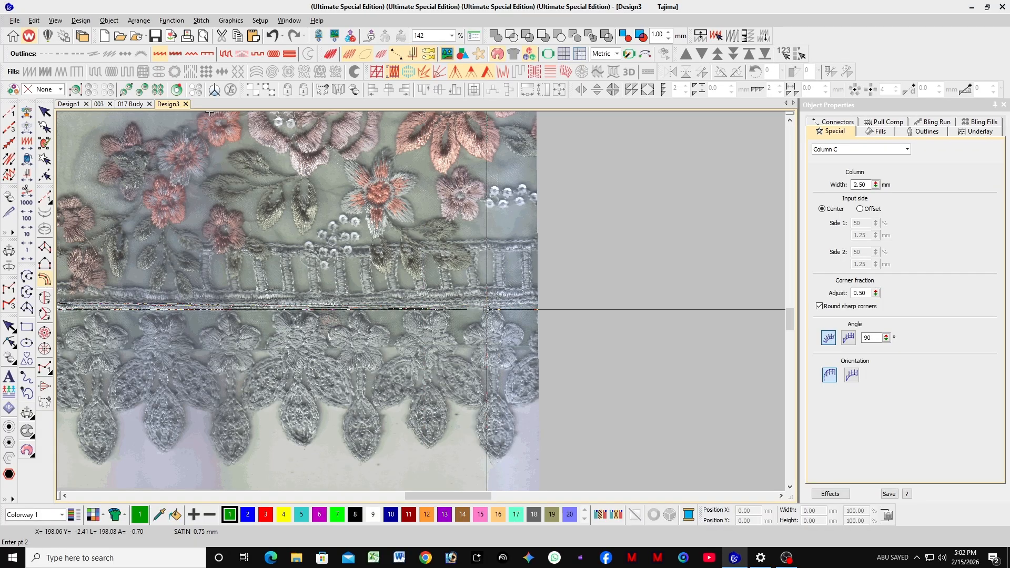
left_click(537, 298)
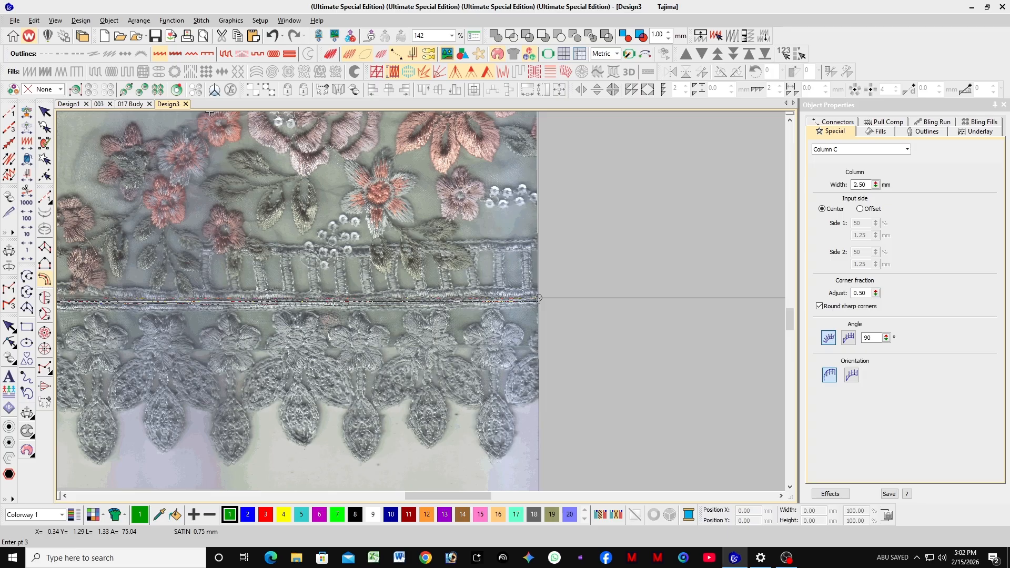
key("Return")
key("Return")
scroll(256, 304, "down", 2)
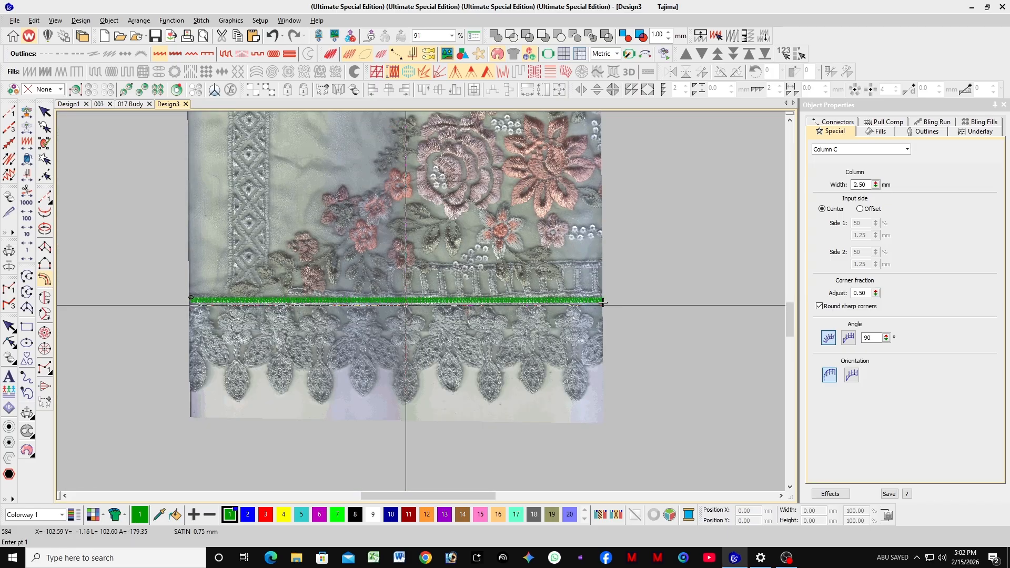
scroll(395, 304, "up", 2)
scroll(421, 302, "up", 2)
scroll(421, 302, "down", 2)
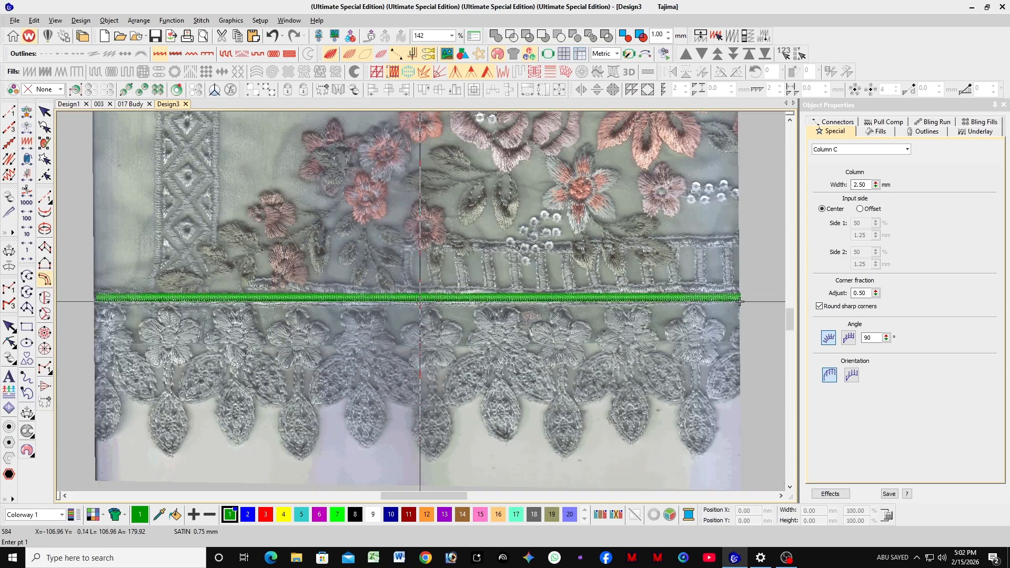
Finish the satin border column and place a duplicate of it directly above, along the upper half of the scanned border band.
key("Escape")
scroll(421, 304, "up", 2)
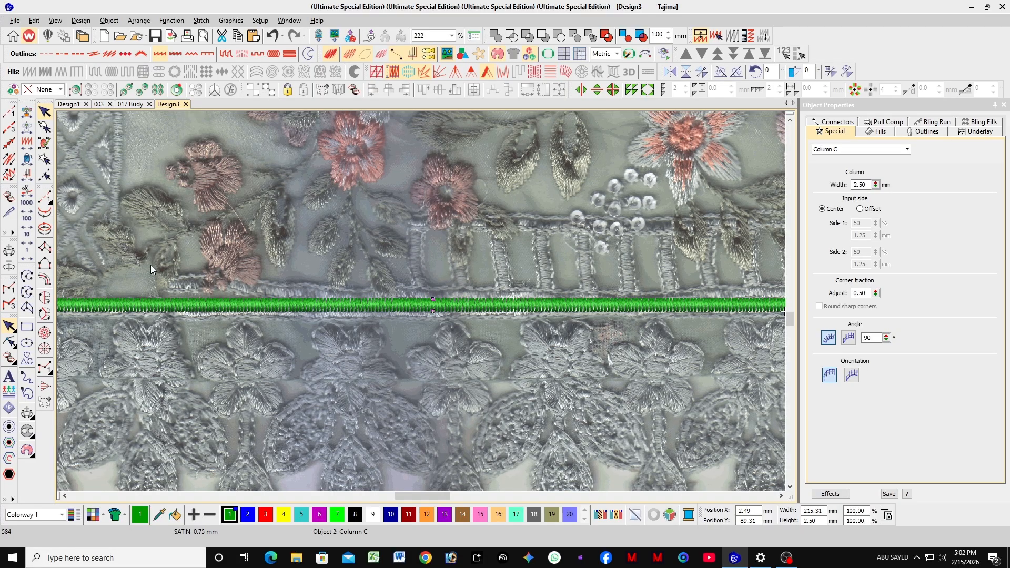
scroll(421, 301, "down", 2)
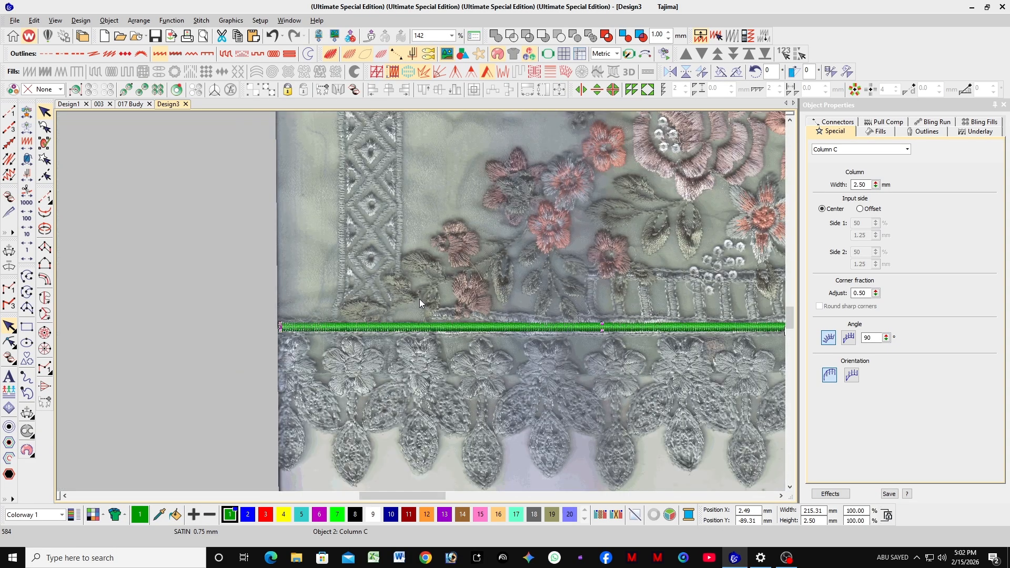
scroll(421, 303, "up", 2)
scroll(469, 310, "down", 1)
scroll(474, 303, "up", 1)
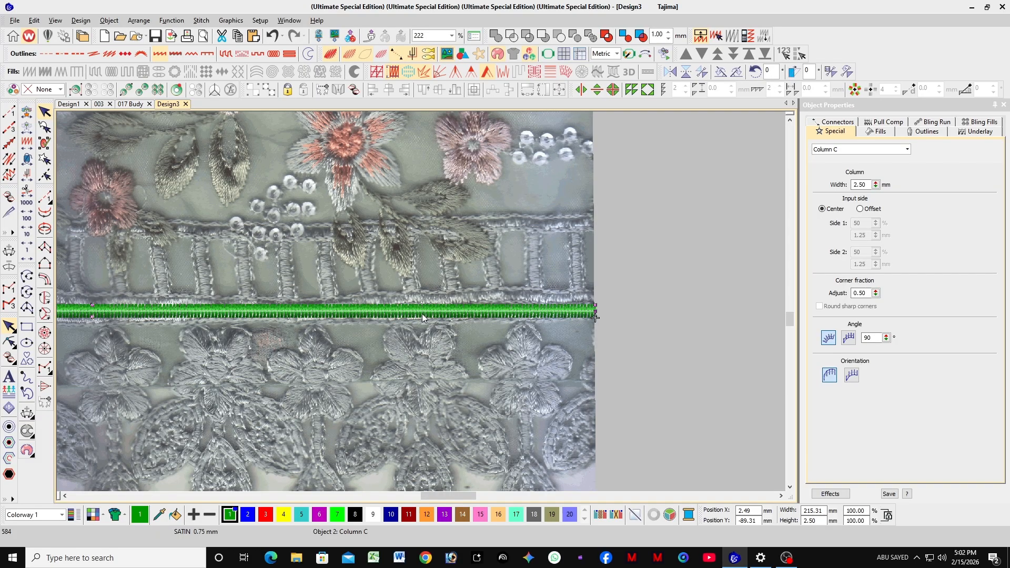
left_click_drag(422, 313, 422, 300)
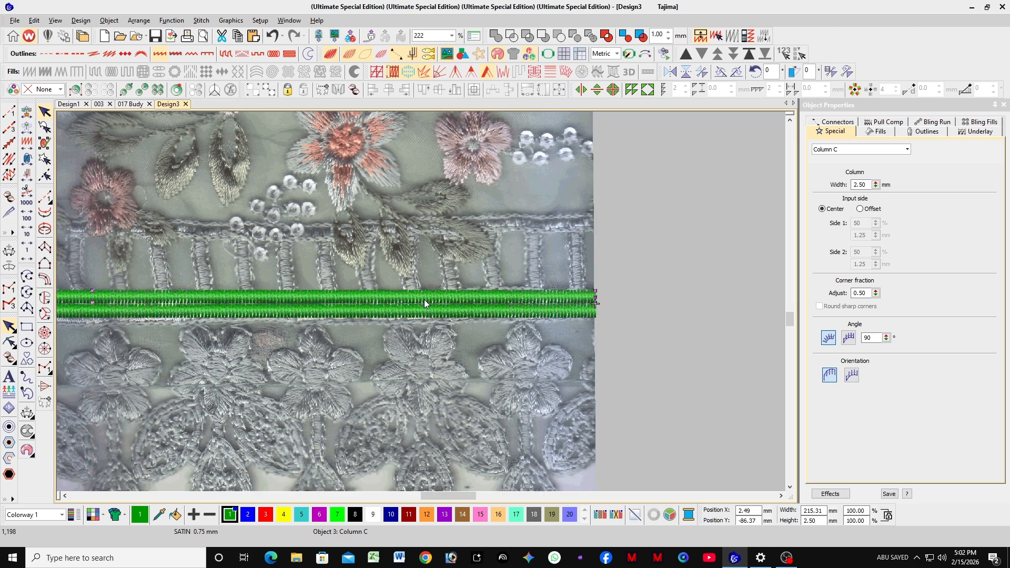
Shorten the upper satin column from its left end to about 174 mm long, ending it beneath the diamond strip's leaf motif.
scroll(405, 300, "down", 4)
scroll(415, 300, "up", 5)
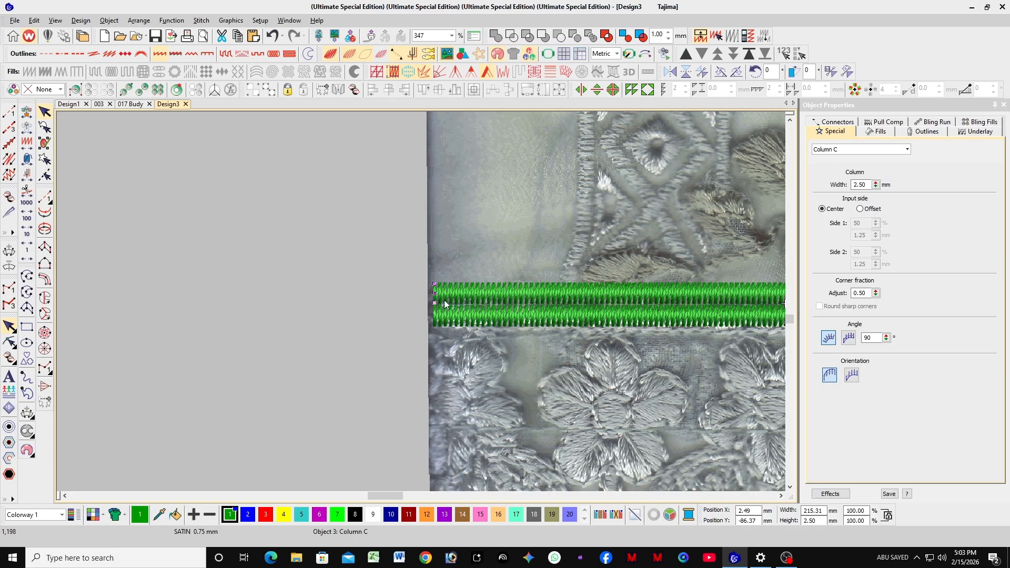
left_click_drag(435, 293, 491, 301)
scroll(645, 293, "down", 3)
scroll(434, 301, "up", 4)
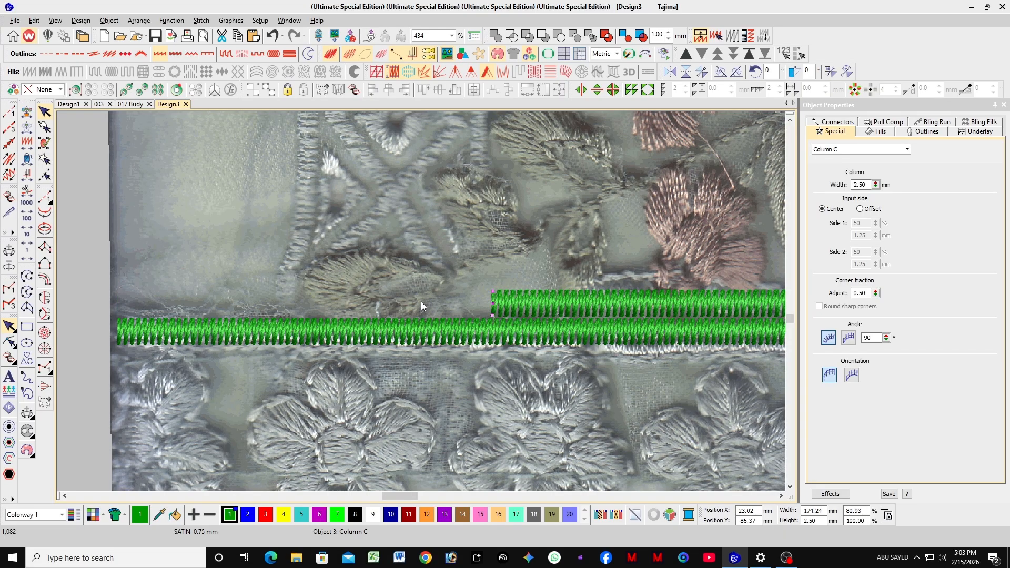
Select both satin border columns and nudge them down slightly to fit the scanned border, then deselect them.
scroll(421, 301, "down", 4)
scroll(422, 304, "down", 2)
scroll(421, 302, "up", 6)
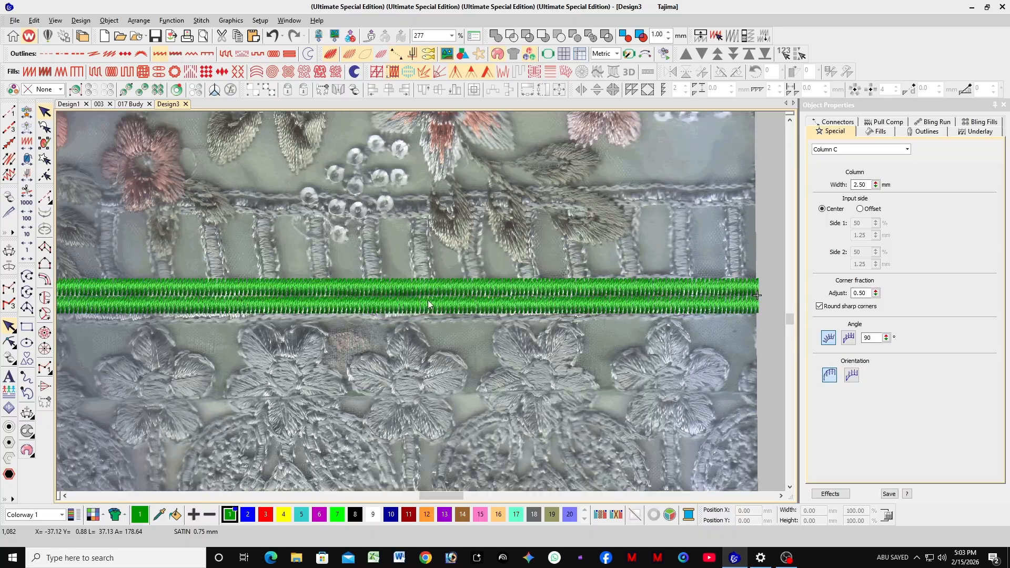
left_click(443, 288)
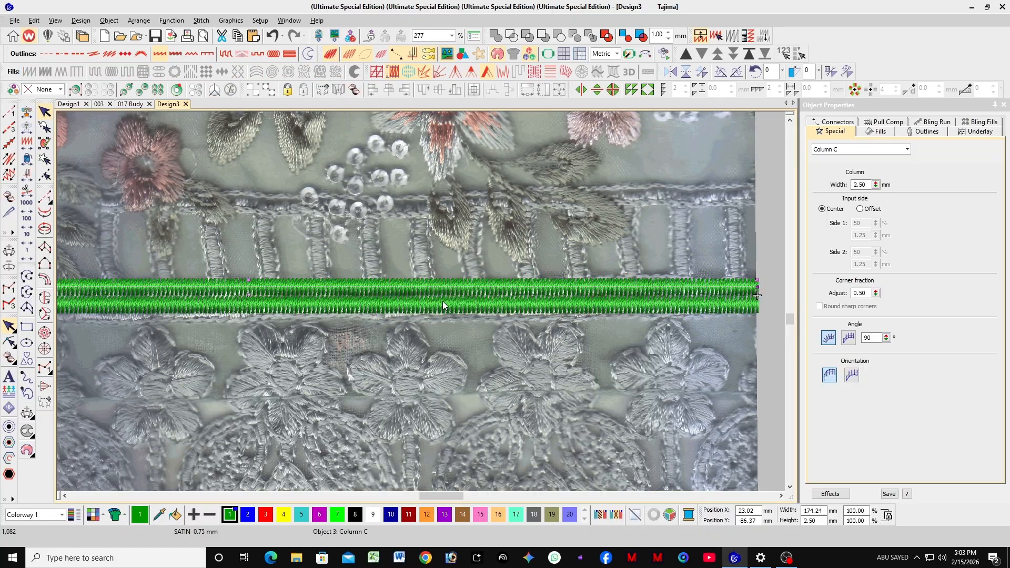
left_click(443, 303, "ctrl")
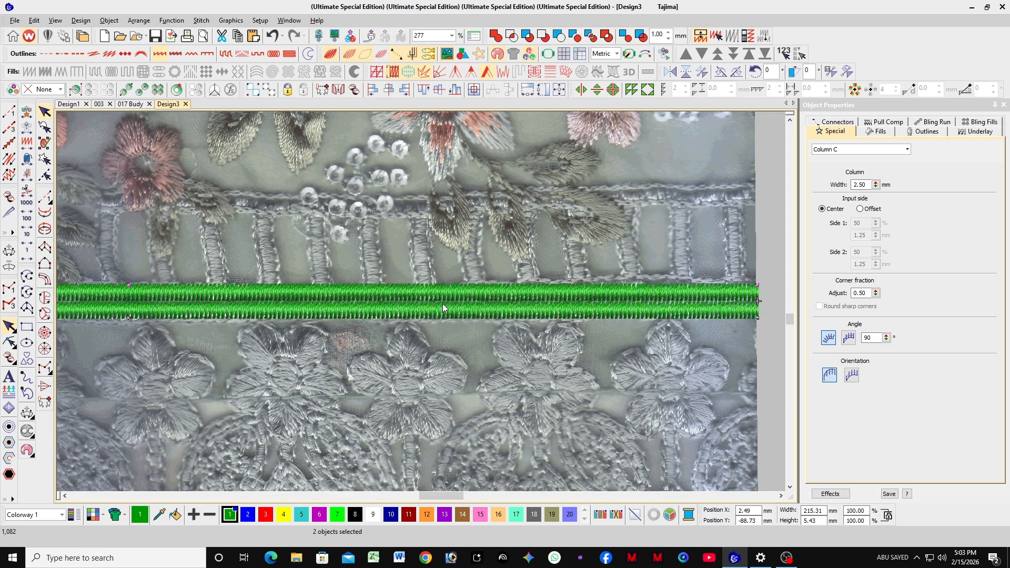
scroll(426, 298, "down", 2)
scroll(426, 298, "down", 1)
left_click(605, 275)
Start a Column B object on the last complete flower below the border and digitize side 1 up and down its upper petal's centre vein.
scroll(453, 335, "up", 3)
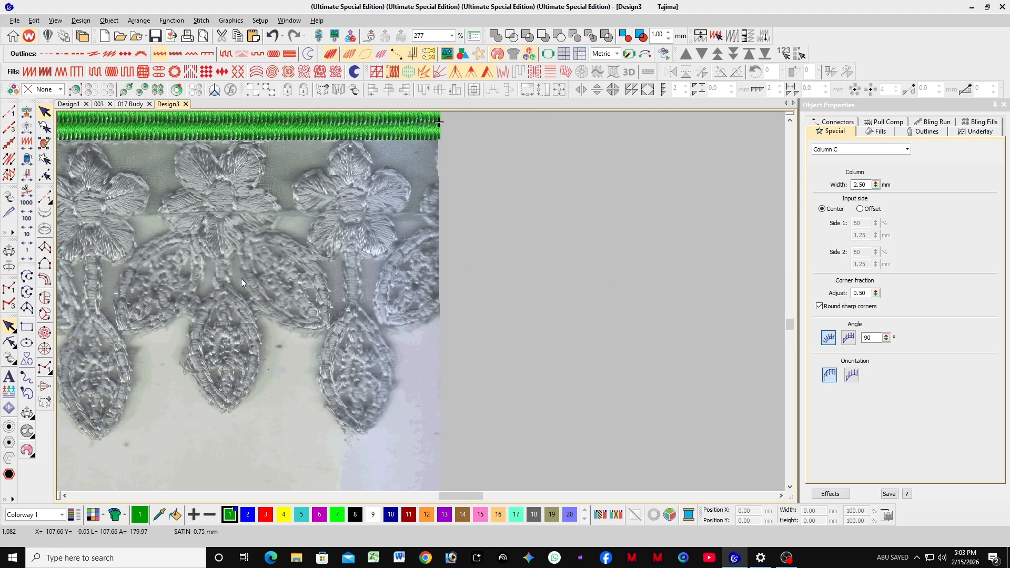
scroll(437, 277, "up", 2)
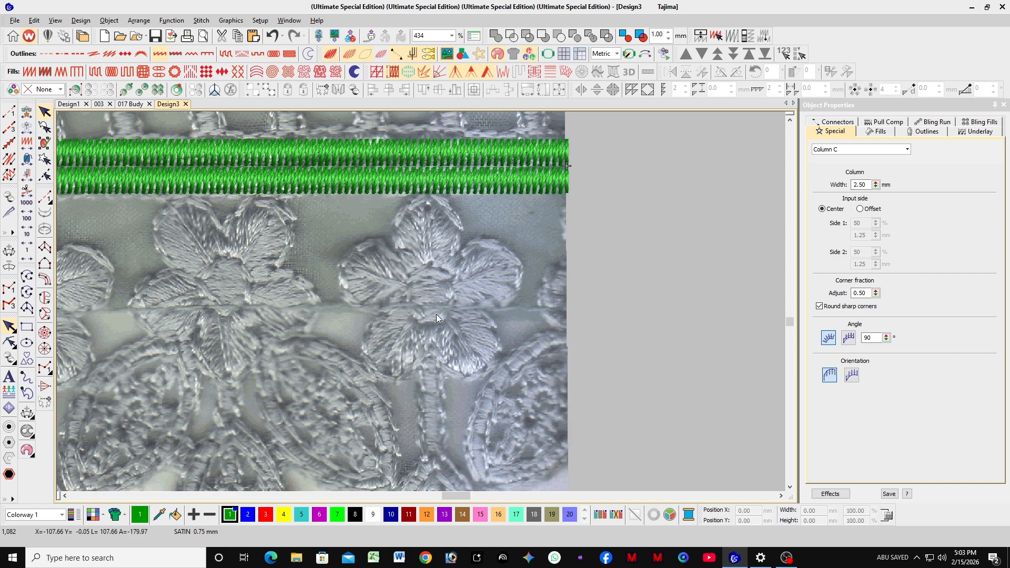
scroll(436, 318, "up", 2)
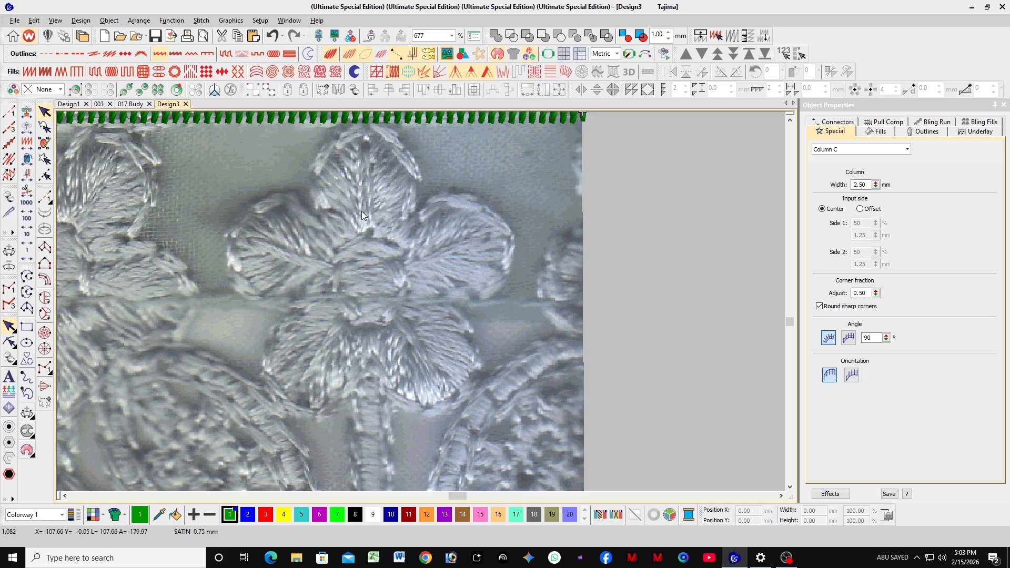
scroll(355, 228, "up", 1)
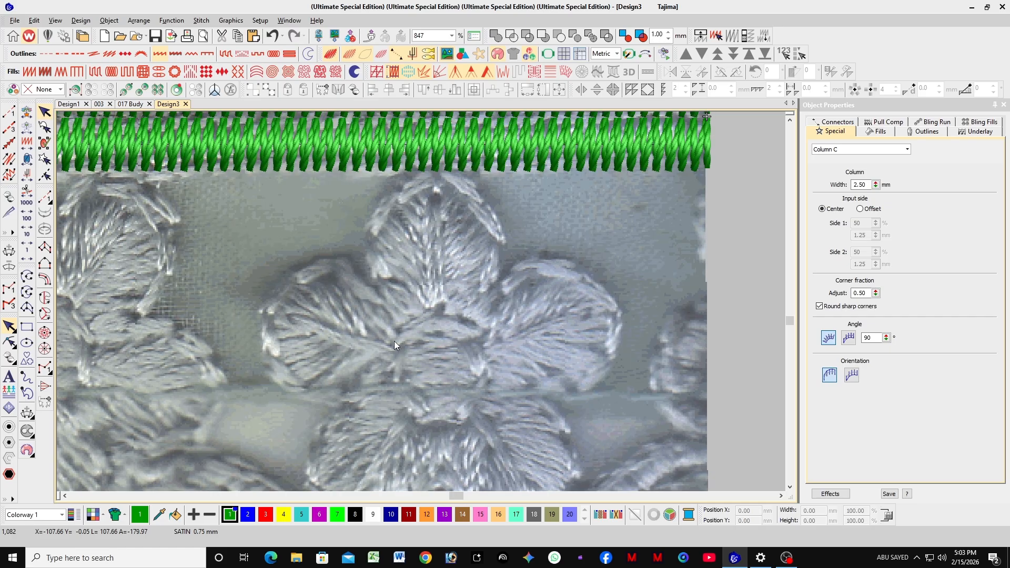
left_click(46, 266)
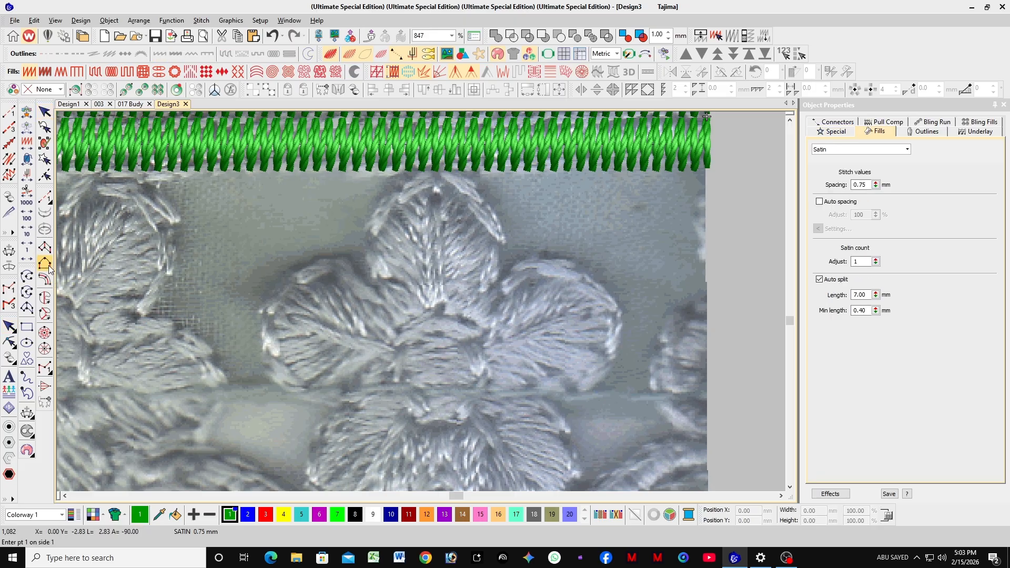
left_click(435, 310)
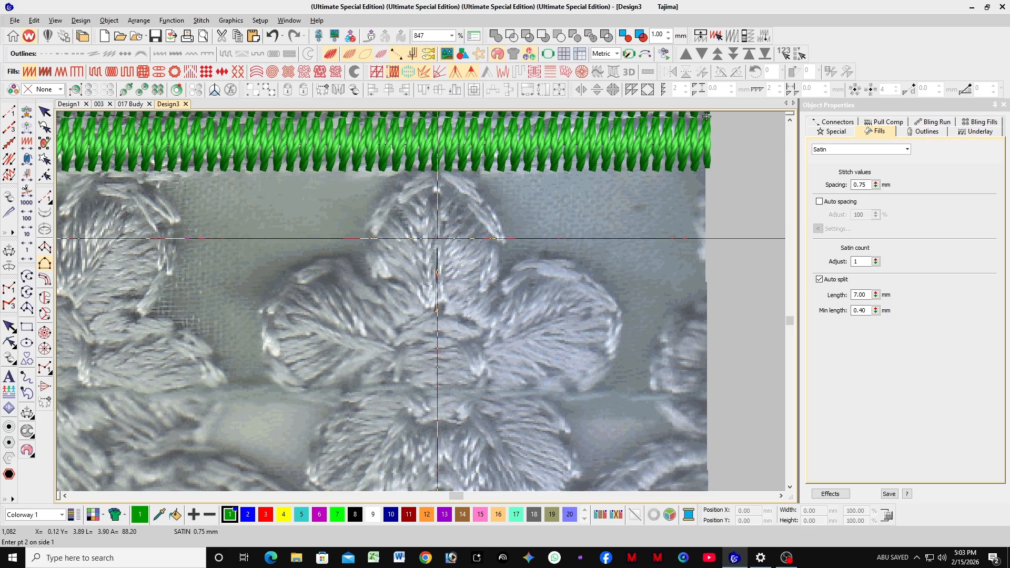
left_click(435, 226)
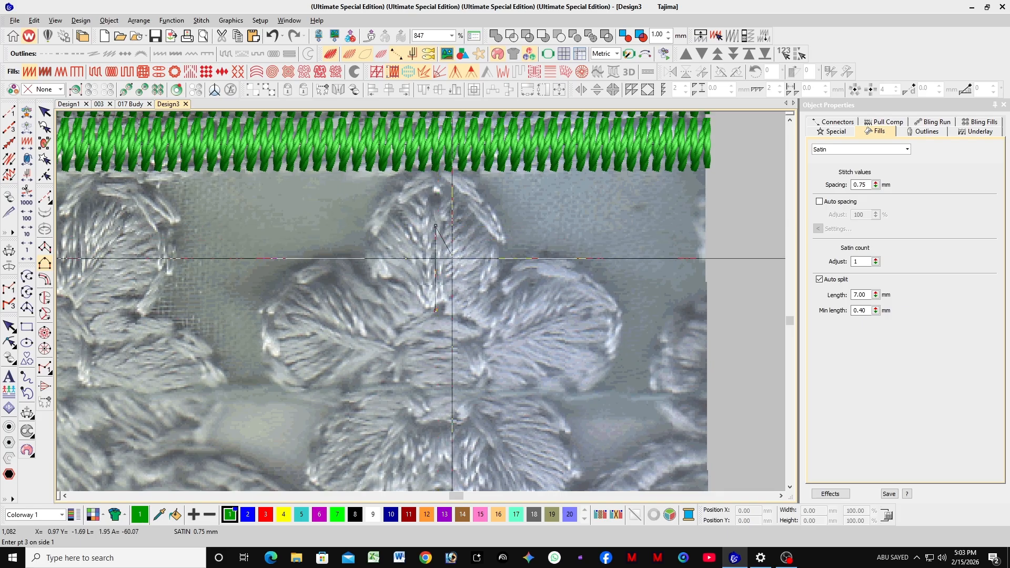
left_click(440, 311)
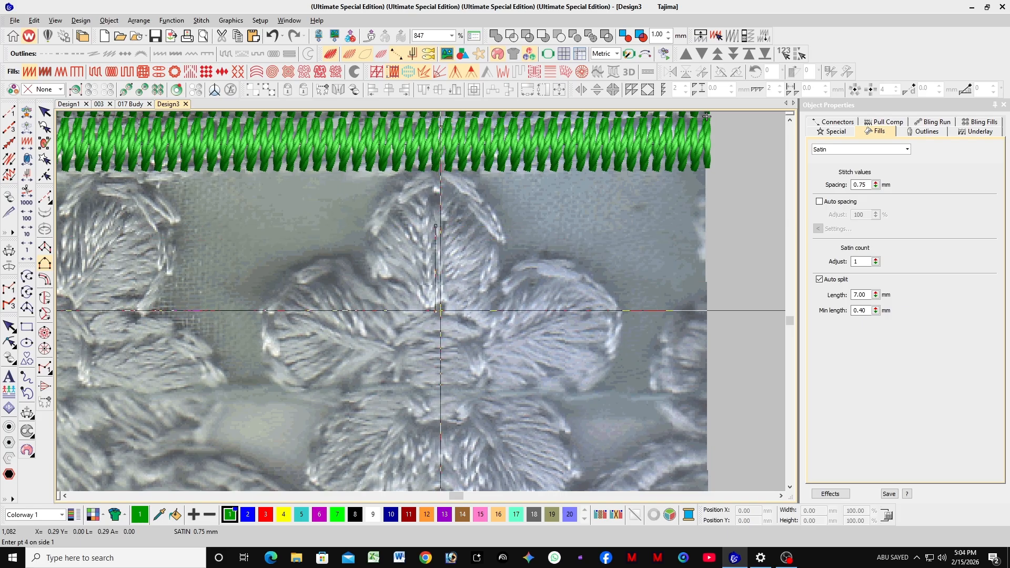
key("Return")
Digitize side 2 as a curve around the upper petal's outline, from one base corner to the other, and generate the satin stitches.
scroll(421, 305, "up", 2)
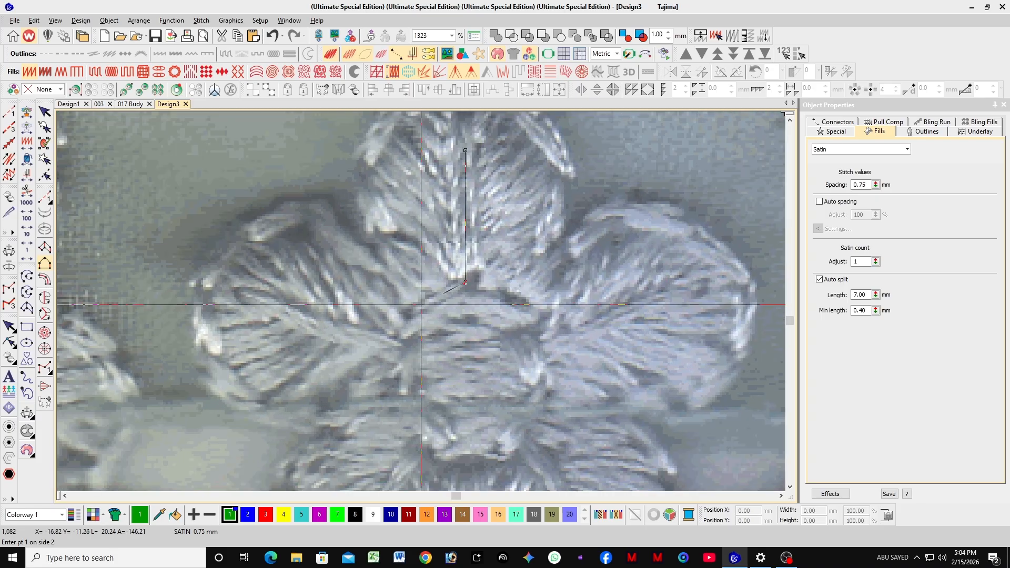
left_click(419, 307)
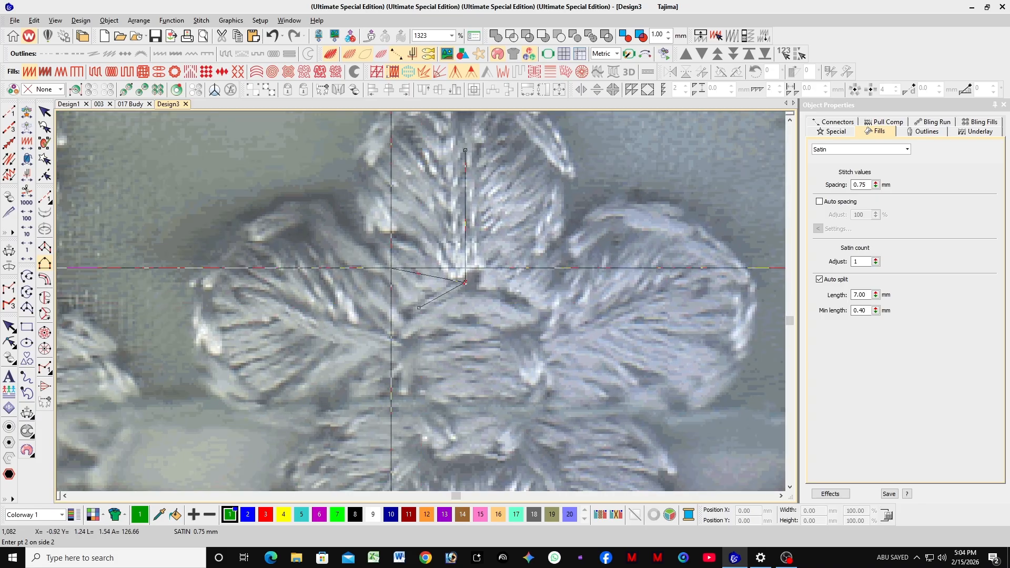
left_click(383, 245)
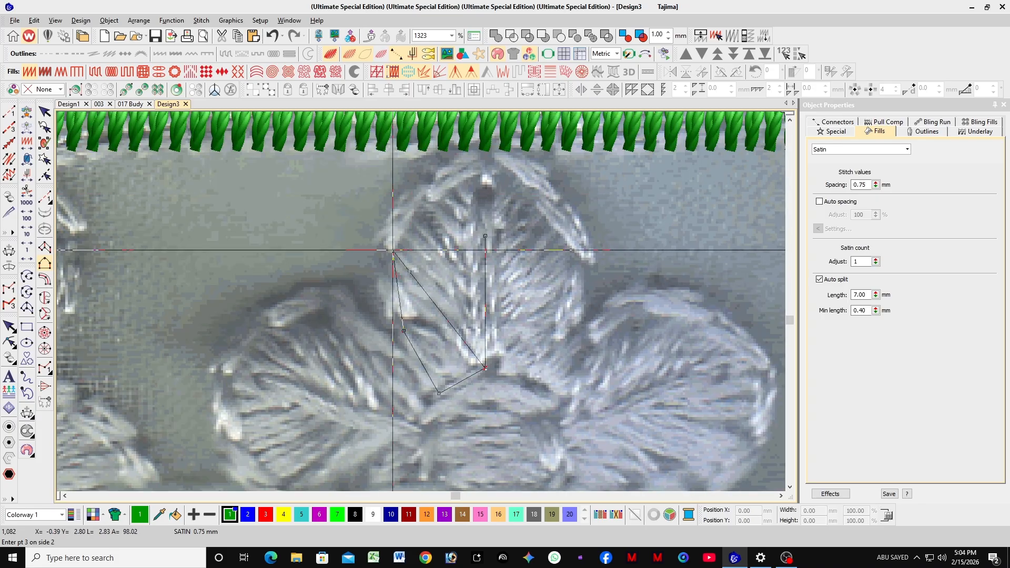
left_click(393, 250)
left_click(430, 186)
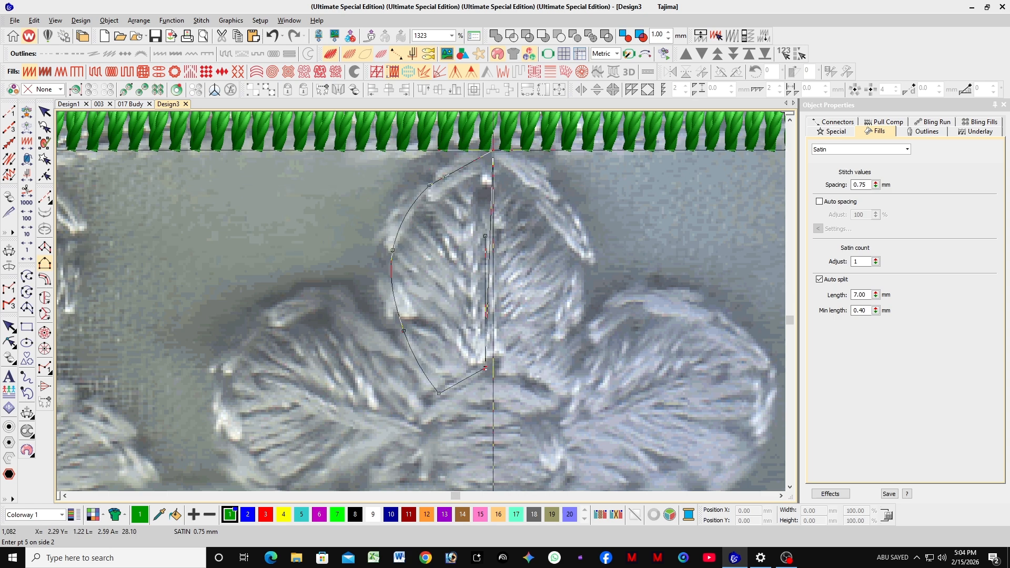
right_click(485, 156)
right_click(537, 188)
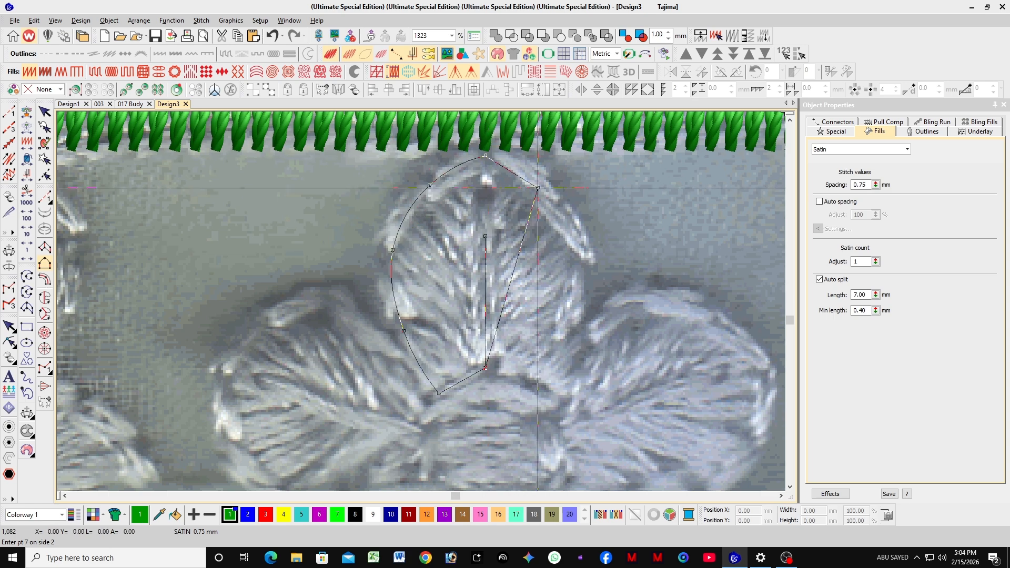
right_click(581, 242)
right_click(585, 307)
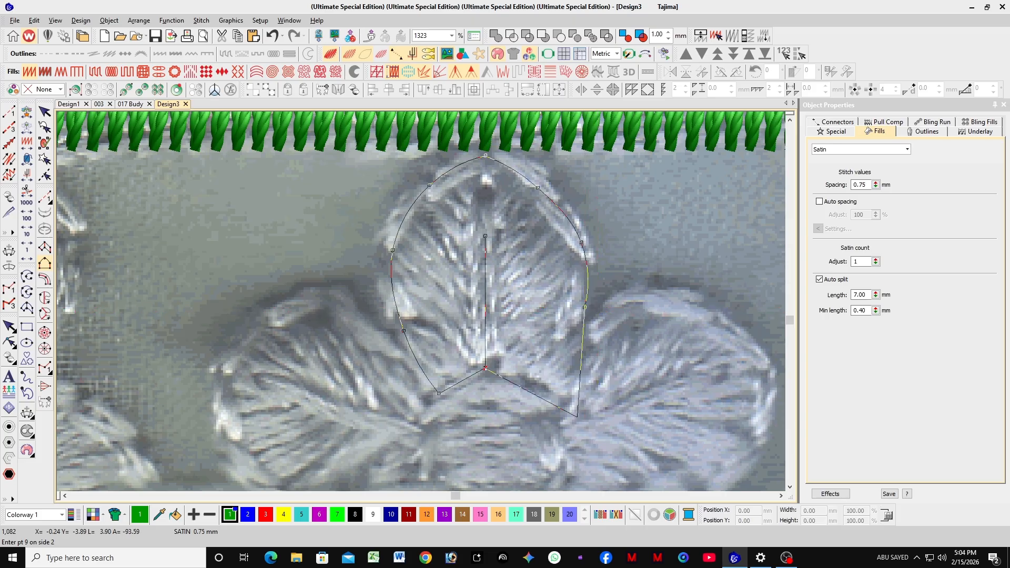
right_click(566, 353)
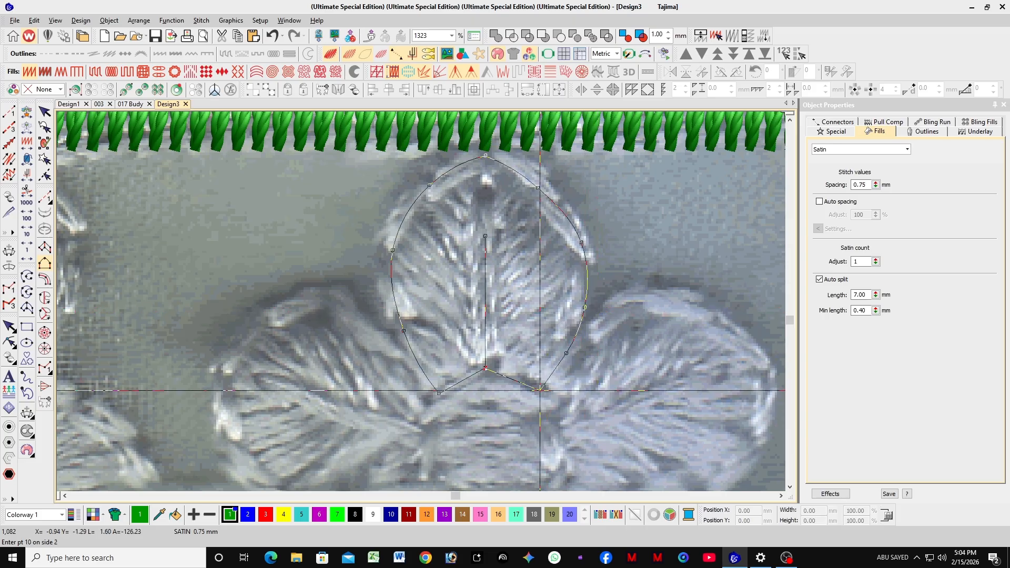
key("Return")
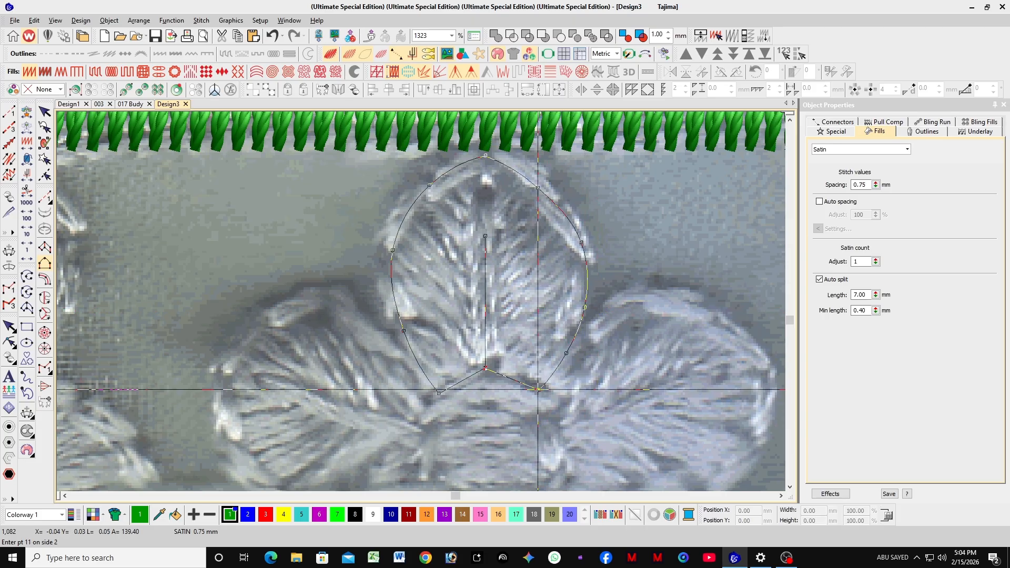
key("Return")
key("Escape")
Reshape the petal by lowering the inner tip of its centre vein and nudging the upper-right outline point slightly outward.
scroll(482, 355, "up", 2)
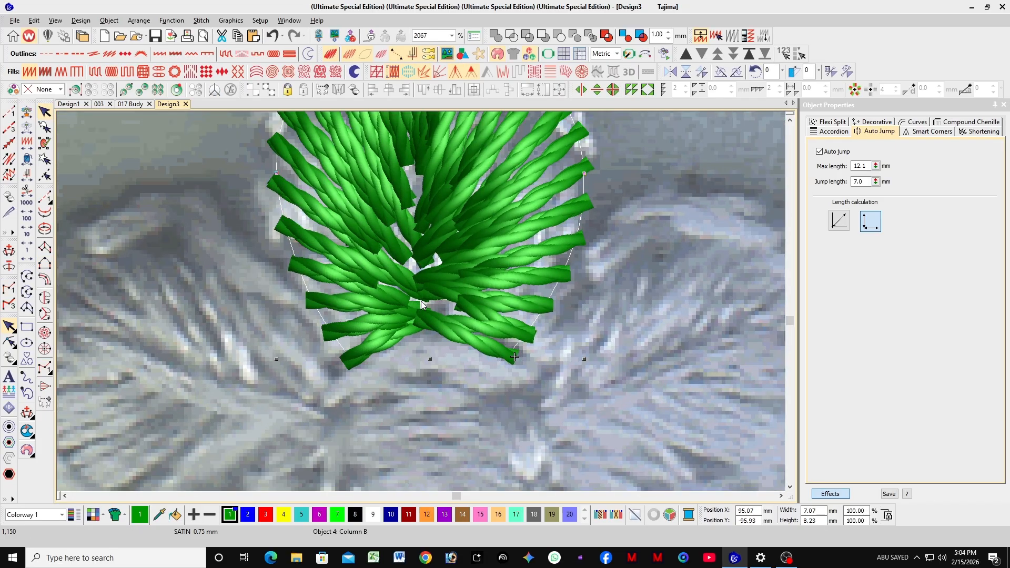
scroll(421, 302, "down", 3)
key("h")
scroll(421, 302, "up", 2)
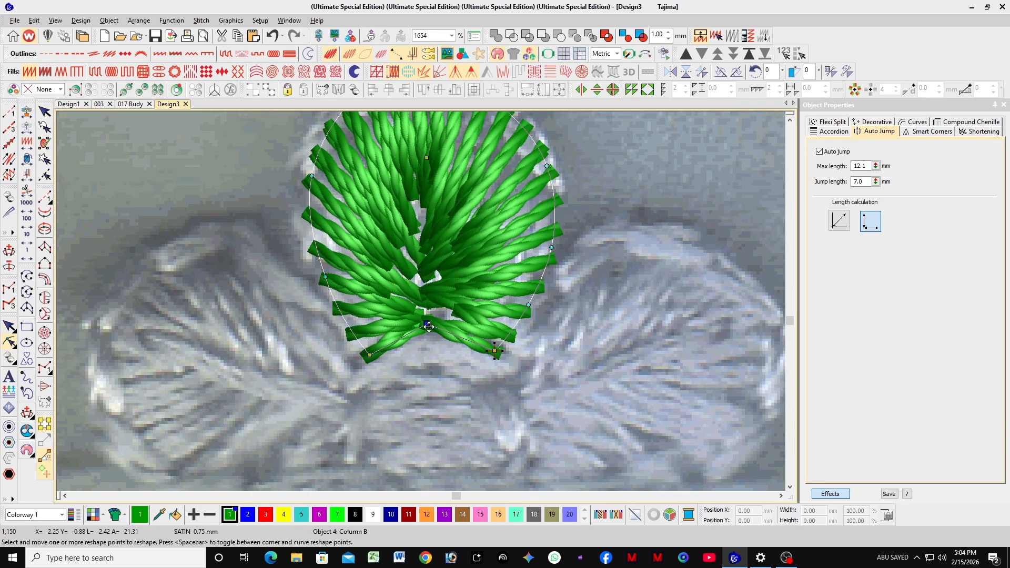
scroll(431, 321, "down", 3)
scroll(446, 289, "up", 2)
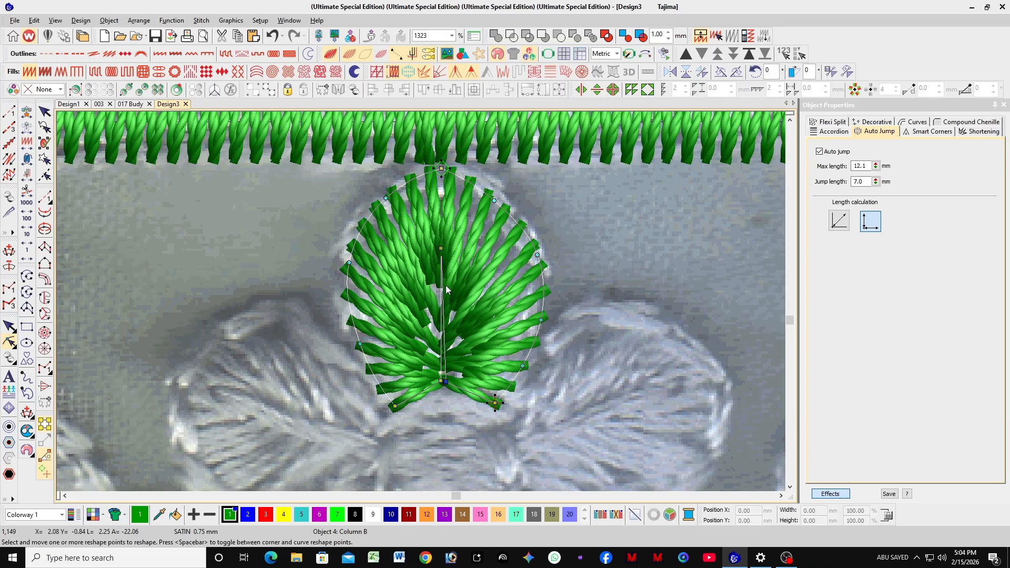
left_click_drag(440, 248, 443, 257)
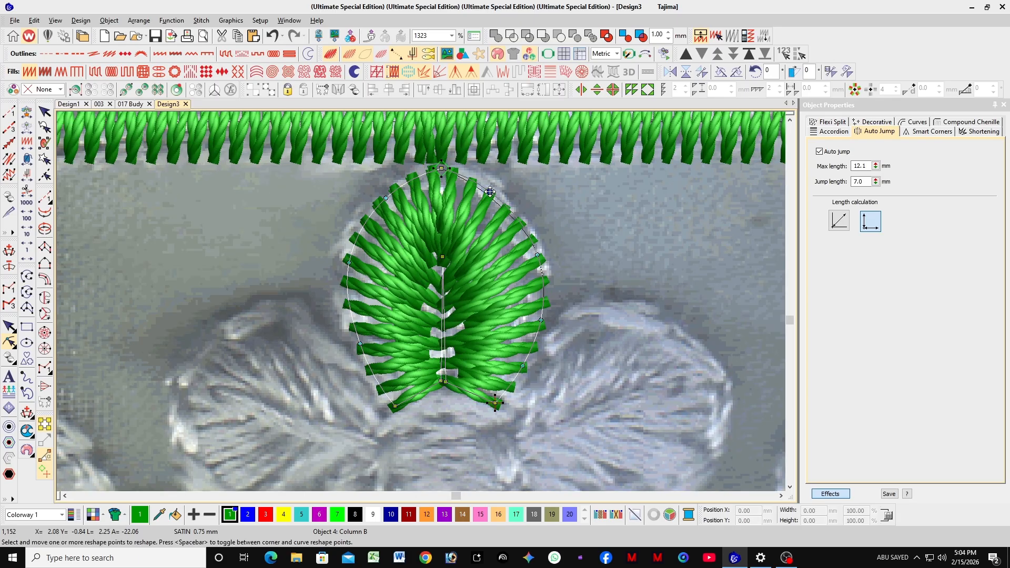
left_click_drag(490, 192, 492, 190)
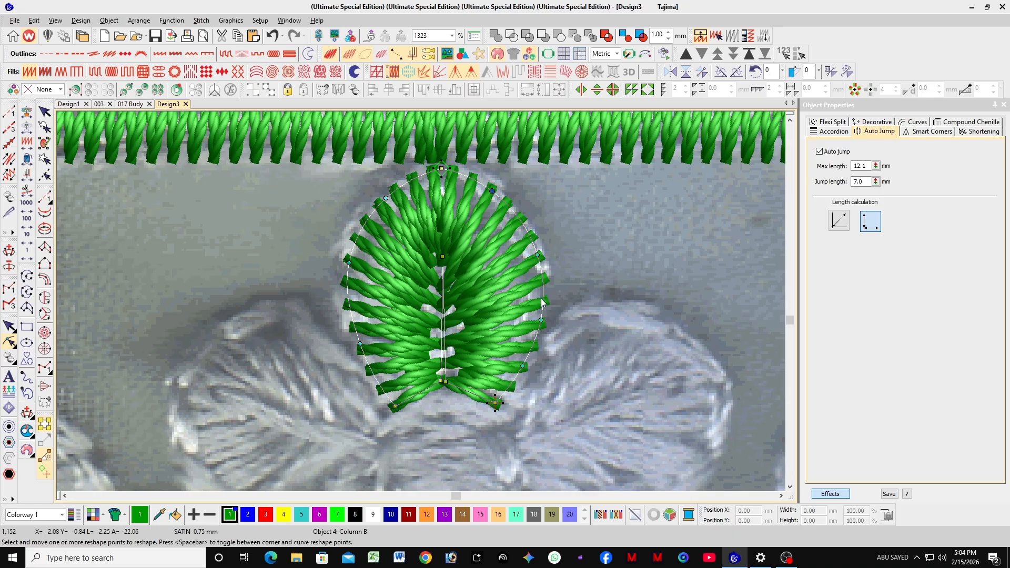
Add stitch angles around both sides of the petal's outline so the satin fans evenly out from the centre vein.
left_click(550, 291)
left_click(534, 230)
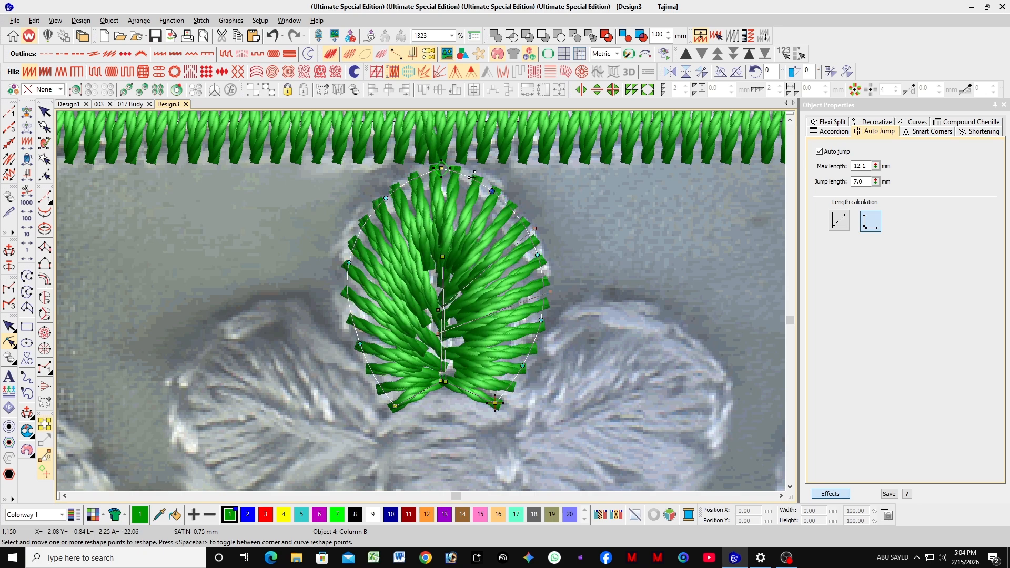
left_click(478, 173)
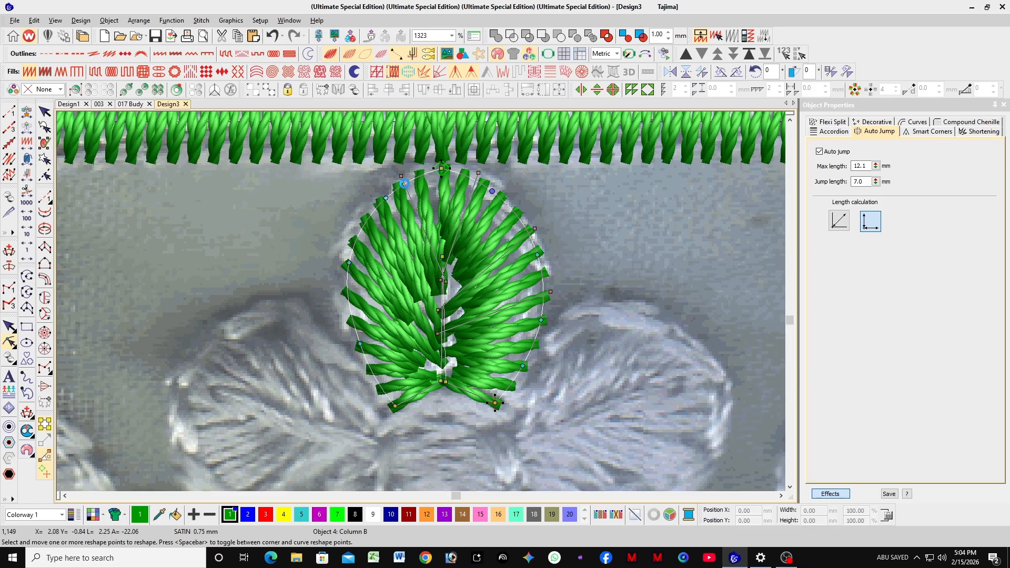
left_click(400, 176)
left_click(354, 228)
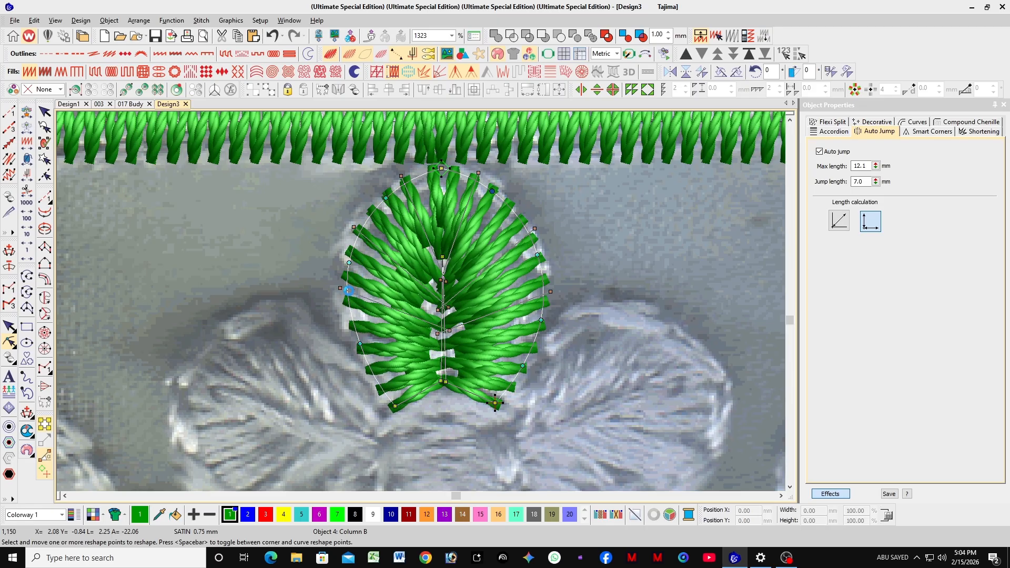
left_click(341, 288)
left_click(364, 371)
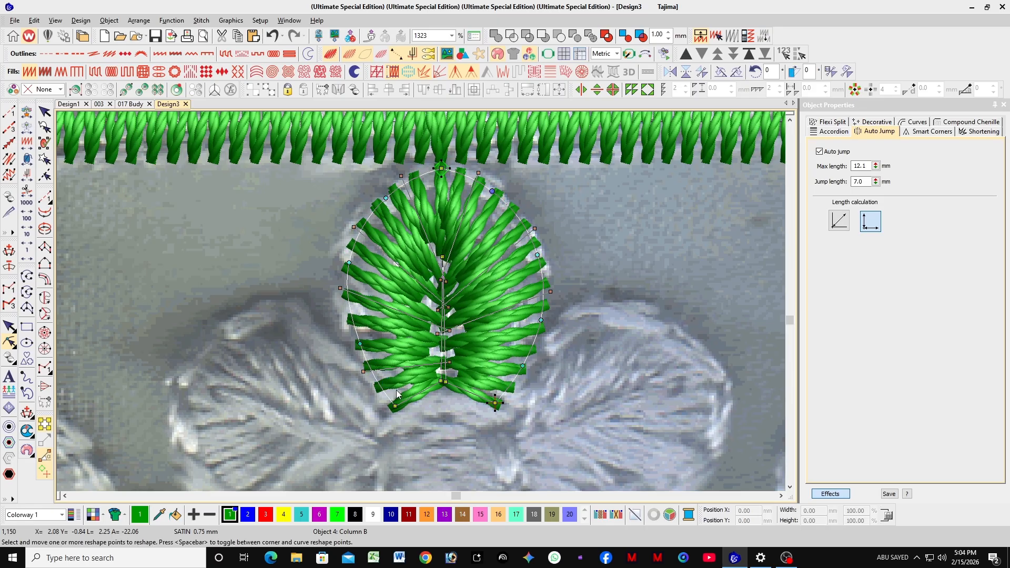
left_click(521, 382)
left_click(542, 339)
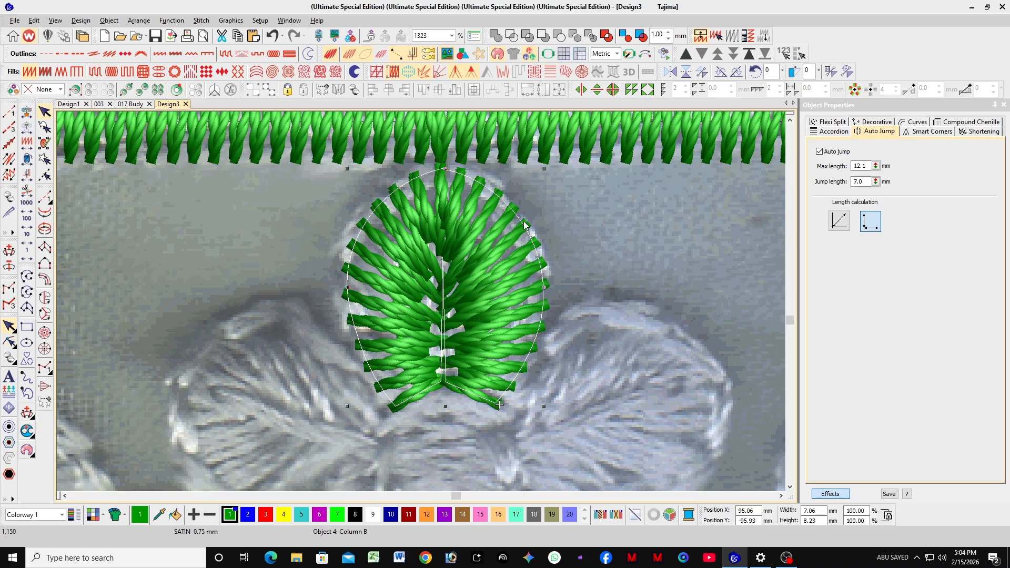
Move the upper petal's stitch entry point from its tip to the lower-left base corner.
key("h")
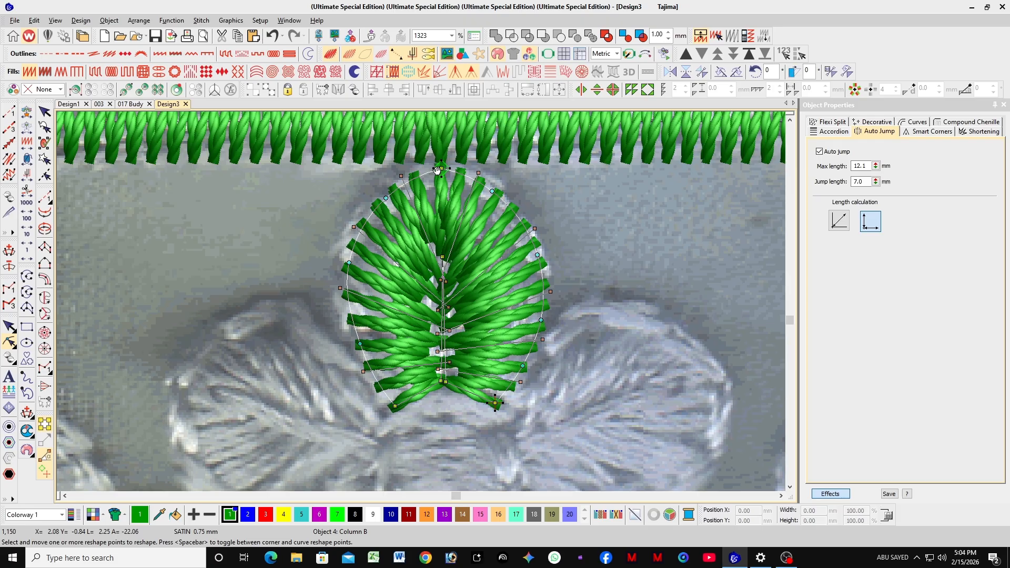
left_click(394, 406)
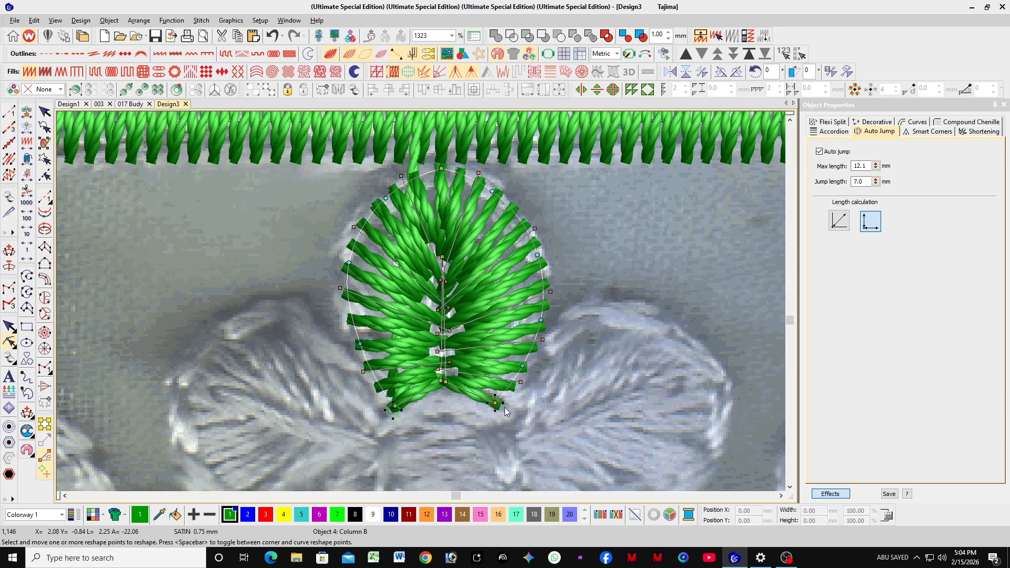
scroll(420, 301, "down", 4)
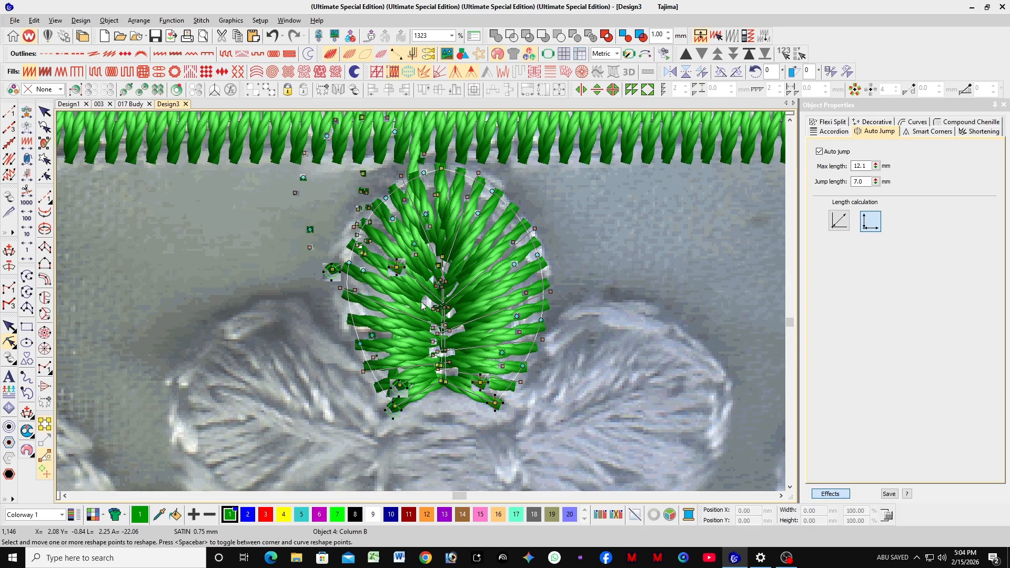
scroll(431, 304, "up", 4)
scroll(430, 304, "up", 2)
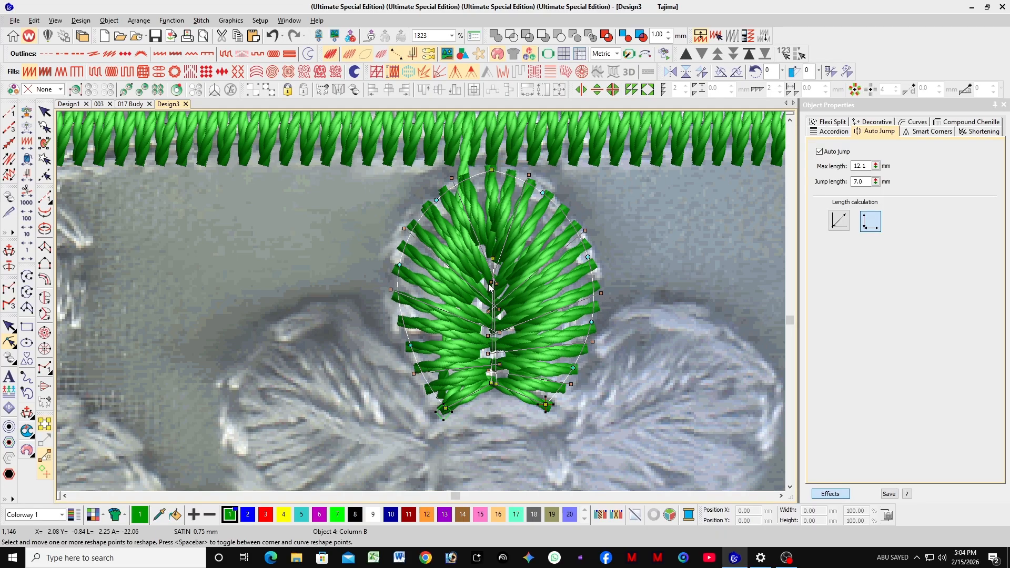
key("Escape")
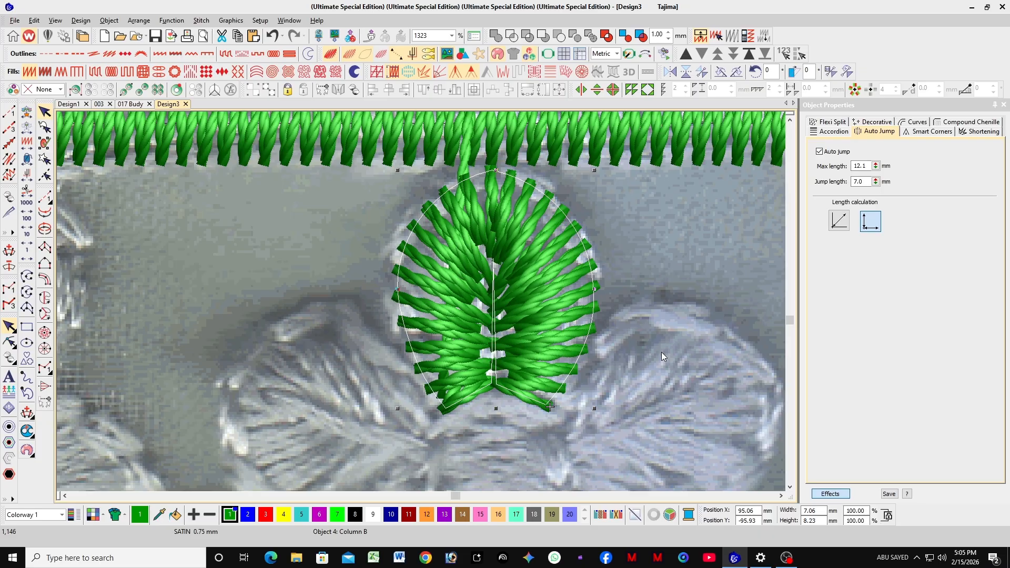
left_click(661, 352)
left_click(557, 273)
left_click(634, 254)
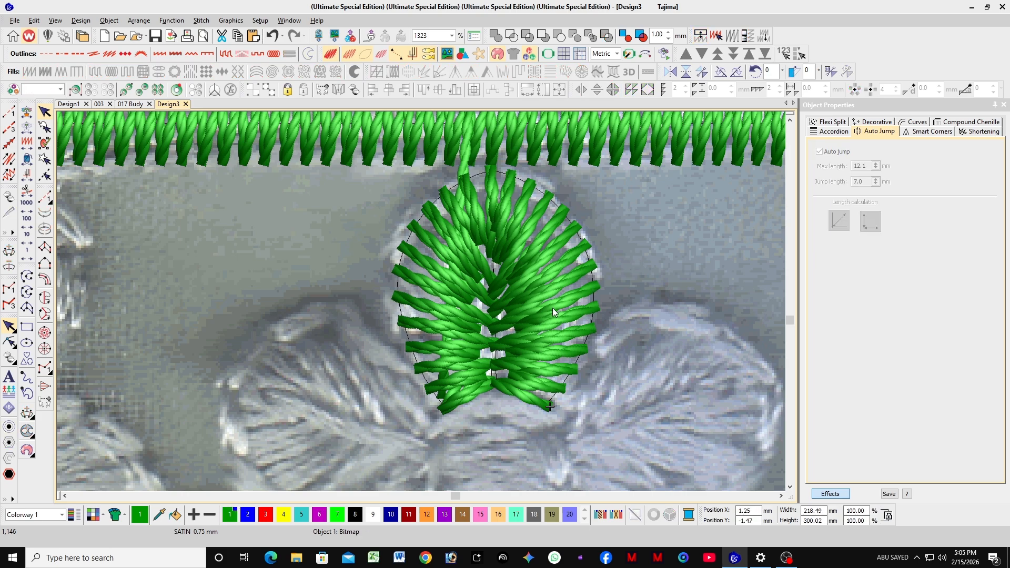
scroll(523, 332, "down", 2)
left_click(418, 262)
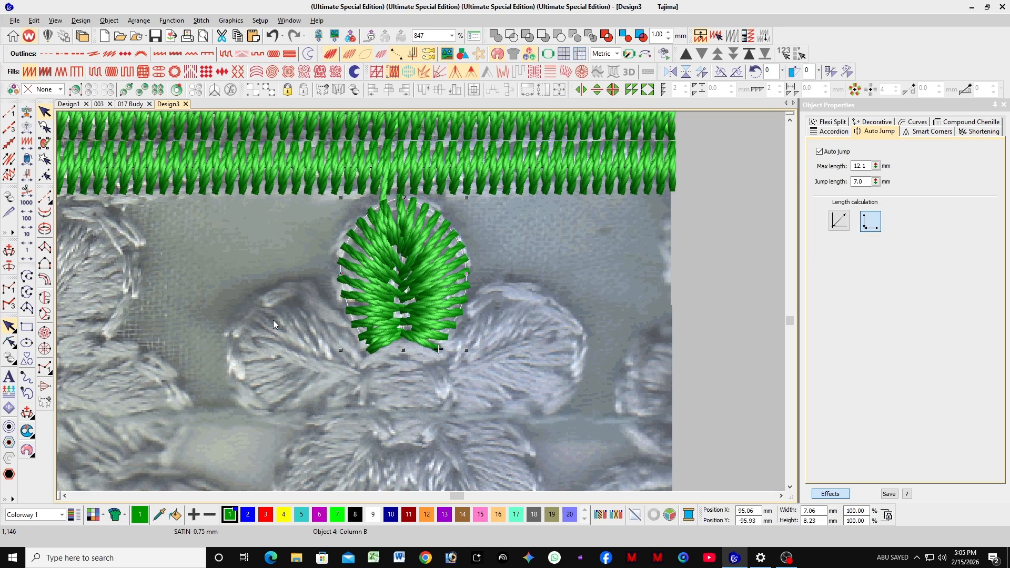
left_click(476, 229)
left_click(360, 265)
left_click(516, 261)
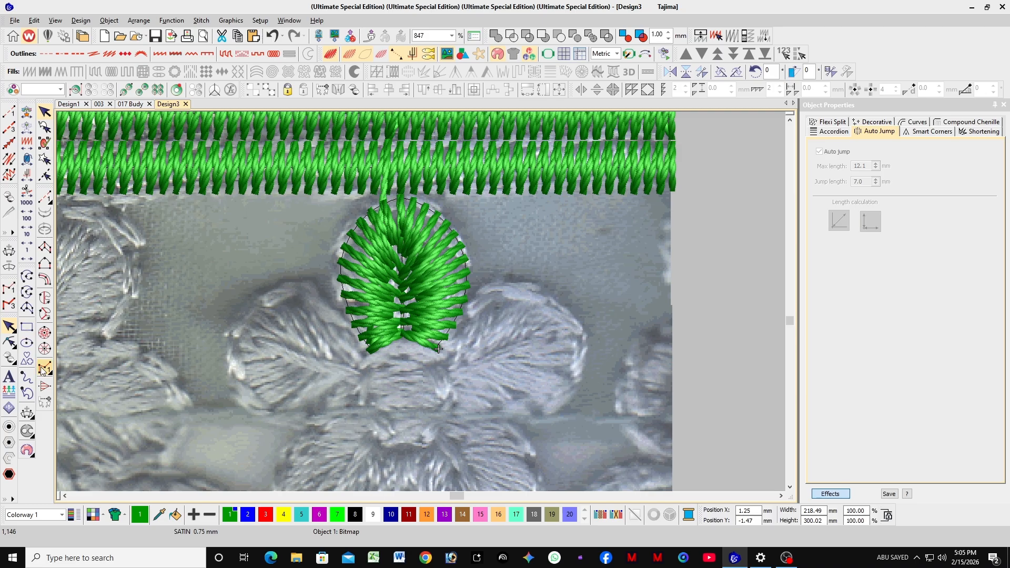
Start a Backstitch outline at the upper petal's lower-left base corner and digitize it up the left edge.
left_click(9, 158)
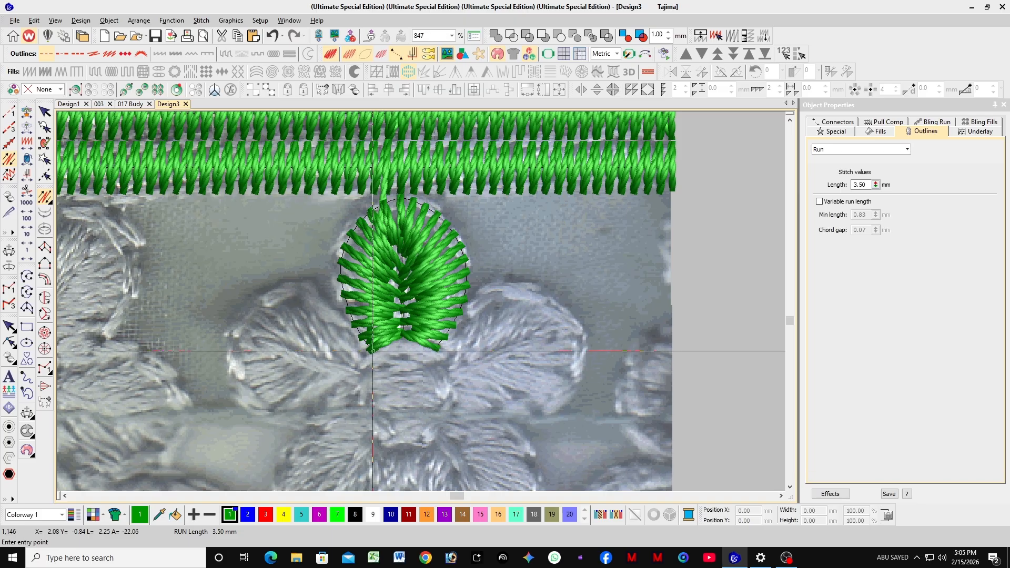
key("Escape")
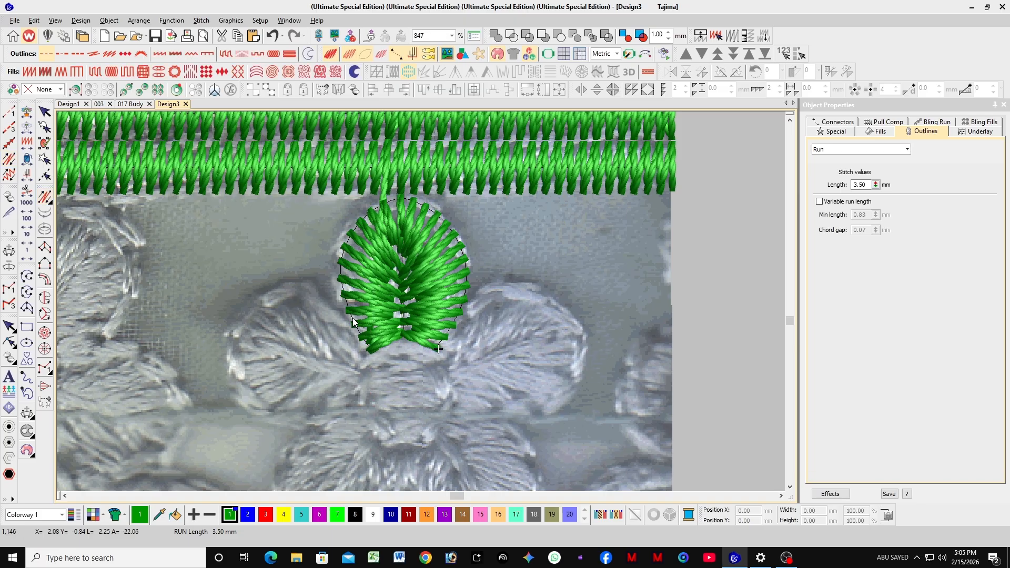
left_click(10, 160)
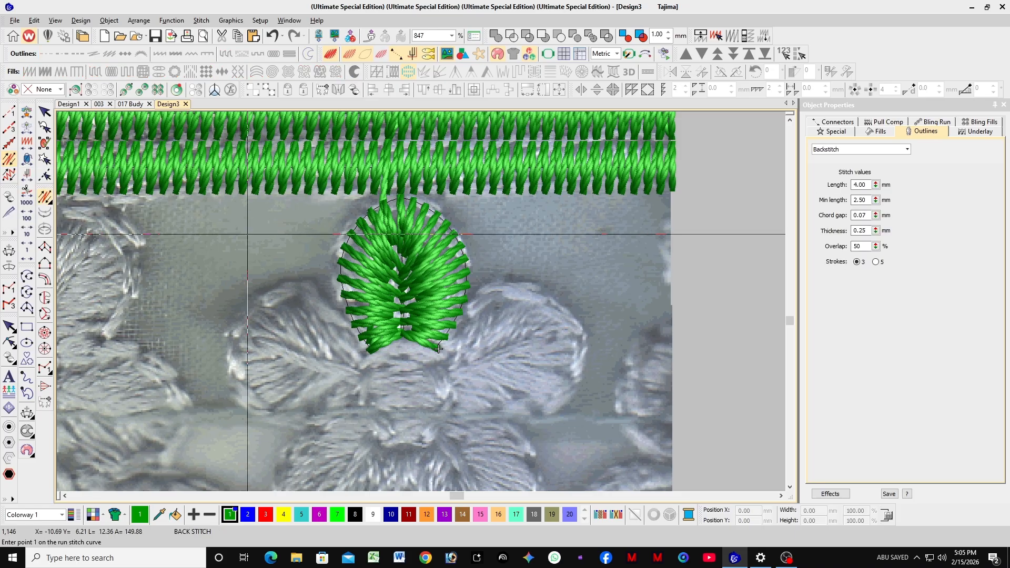
scroll(427, 290, "up", 2)
left_click(427, 290)
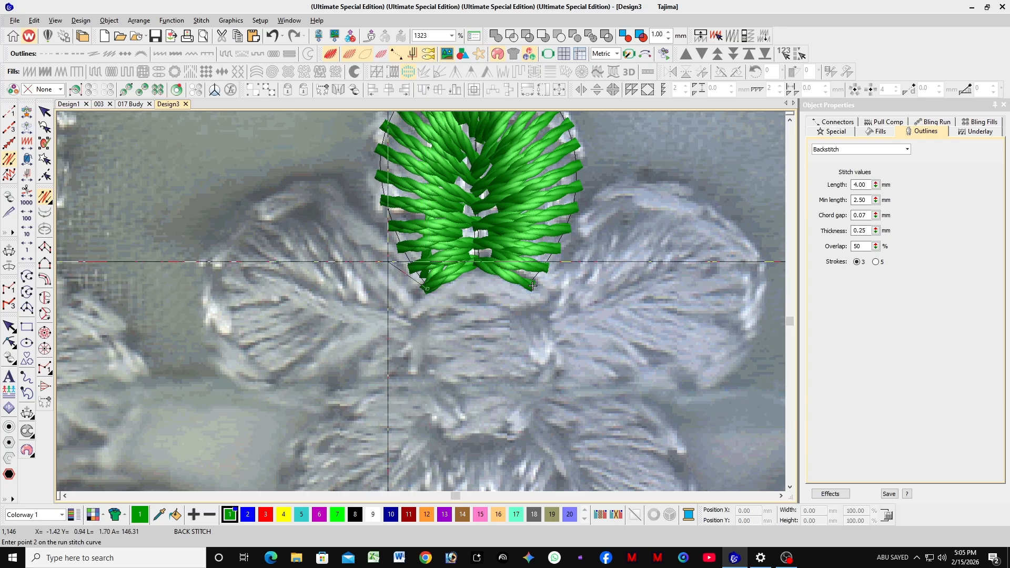
left_click(394, 229)
left_click(379, 165)
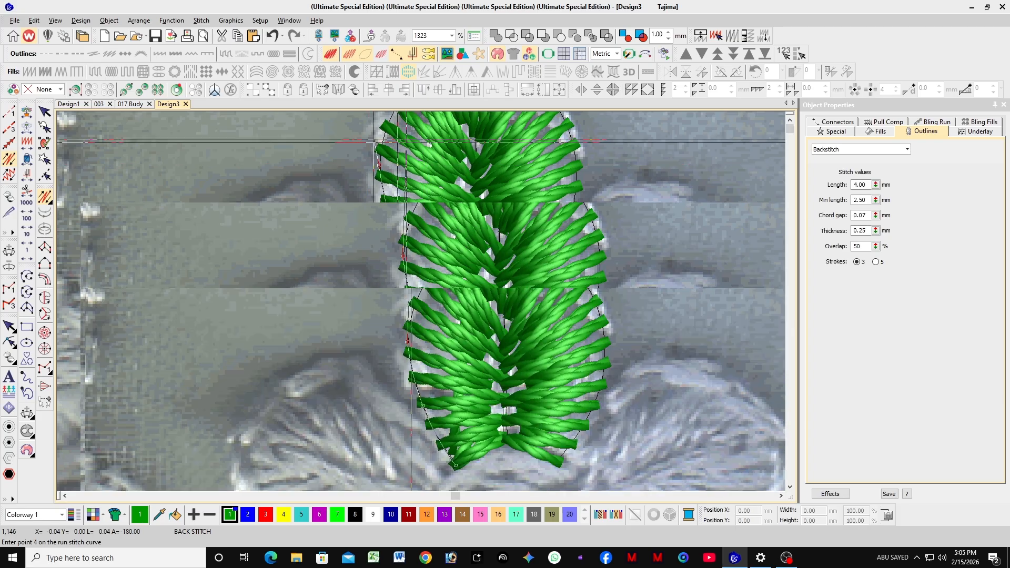
left_click(424, 288)
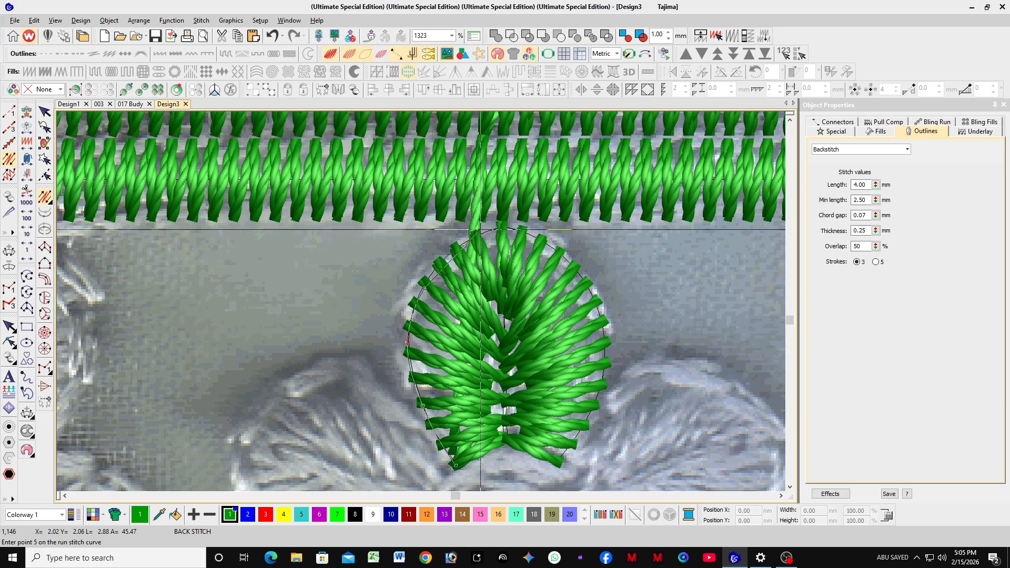
Continue the backstitch curve over the petal's tip and down its right edge to the lower-right base corner, and generate the stitches.
left_click(467, 236)
left_click(502, 227)
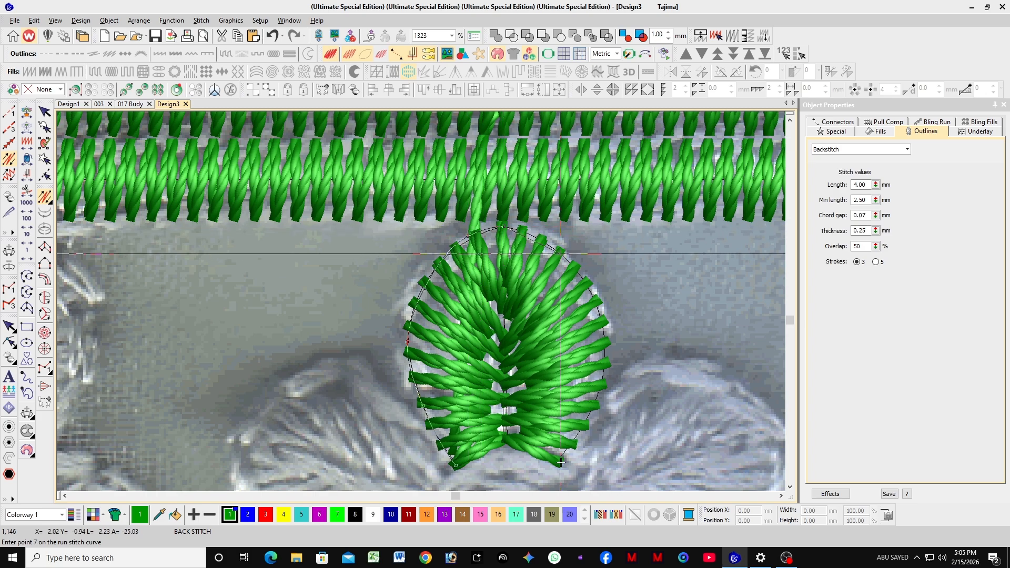
left_click(559, 254)
left_click(599, 310)
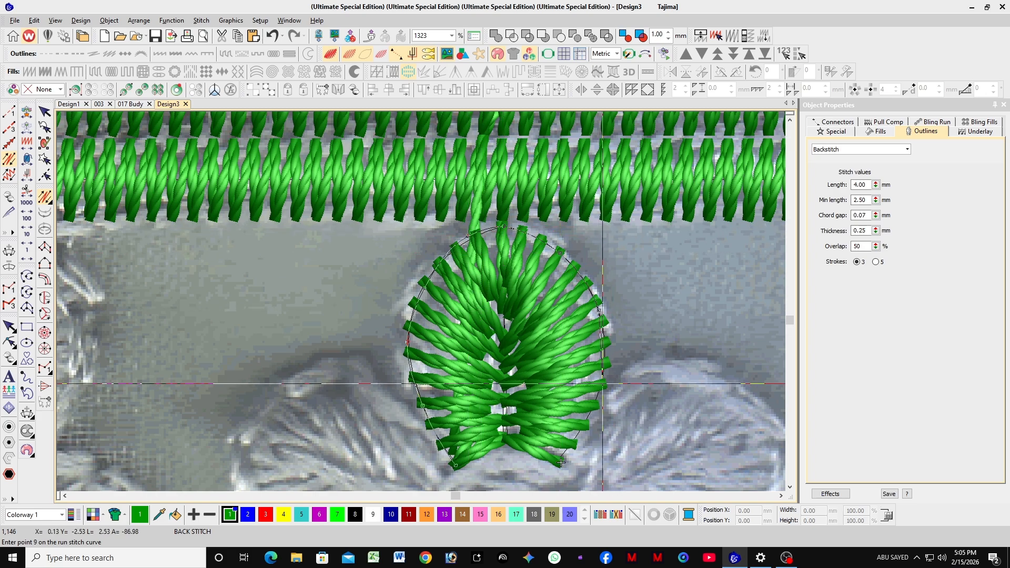
left_click(601, 381)
left_click(578, 436)
left_click(492, 376)
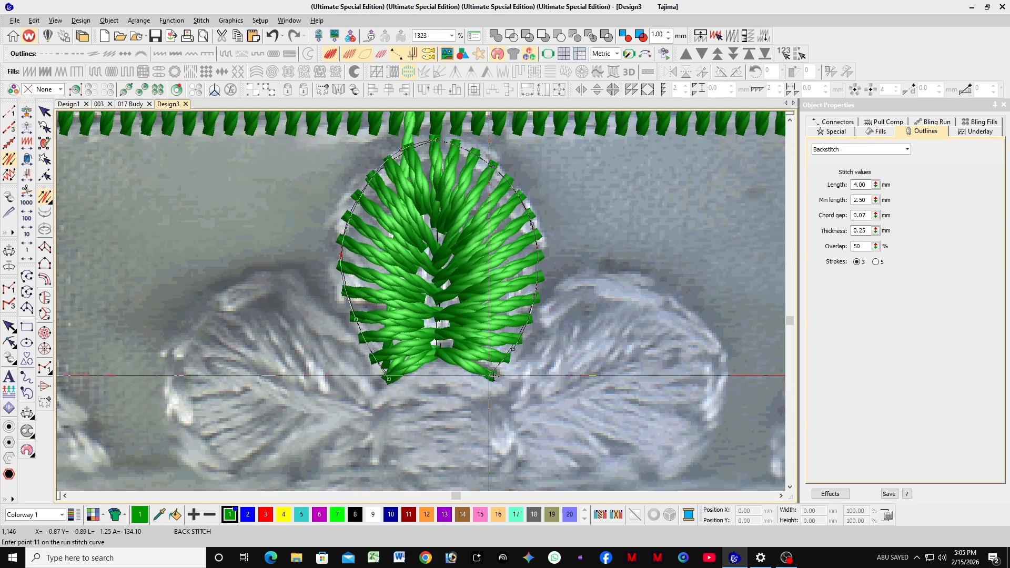
key("Return")
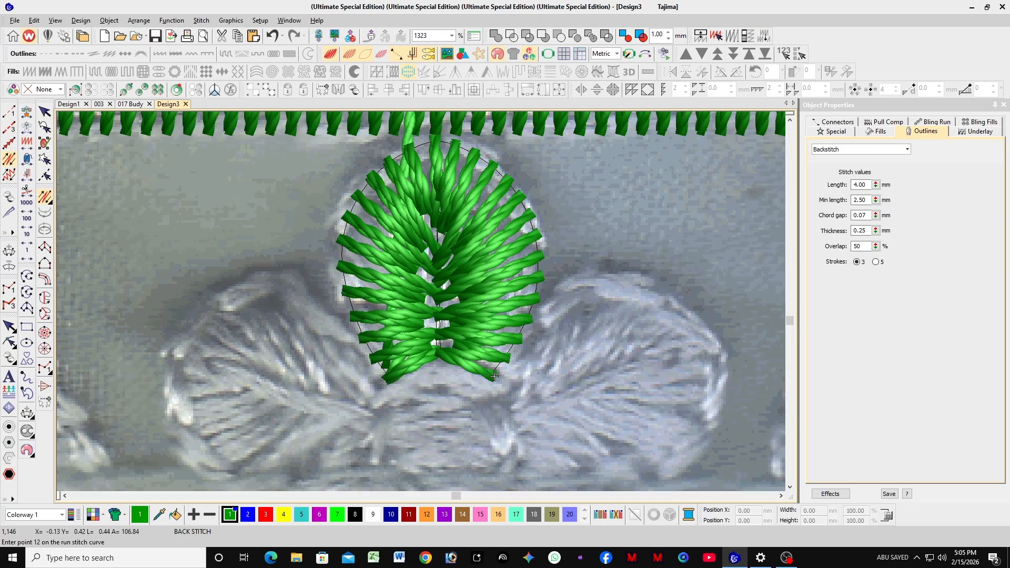
key("Escape")
Delete the hand-digitized backstitch outline around the upper petal.
scroll(426, 299, "down", 2)
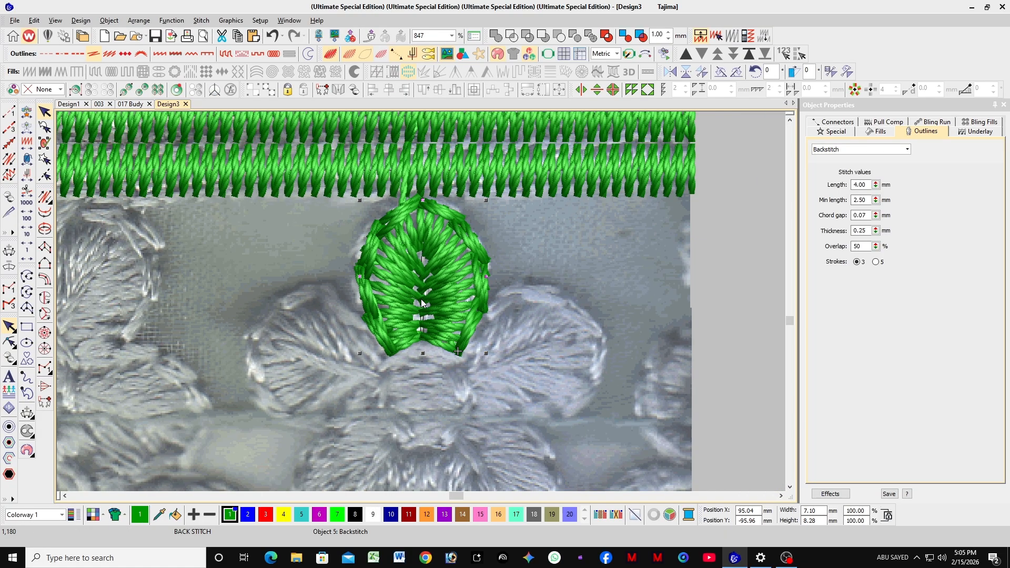
scroll(419, 289, "up", 2)
left_click(572, 234)
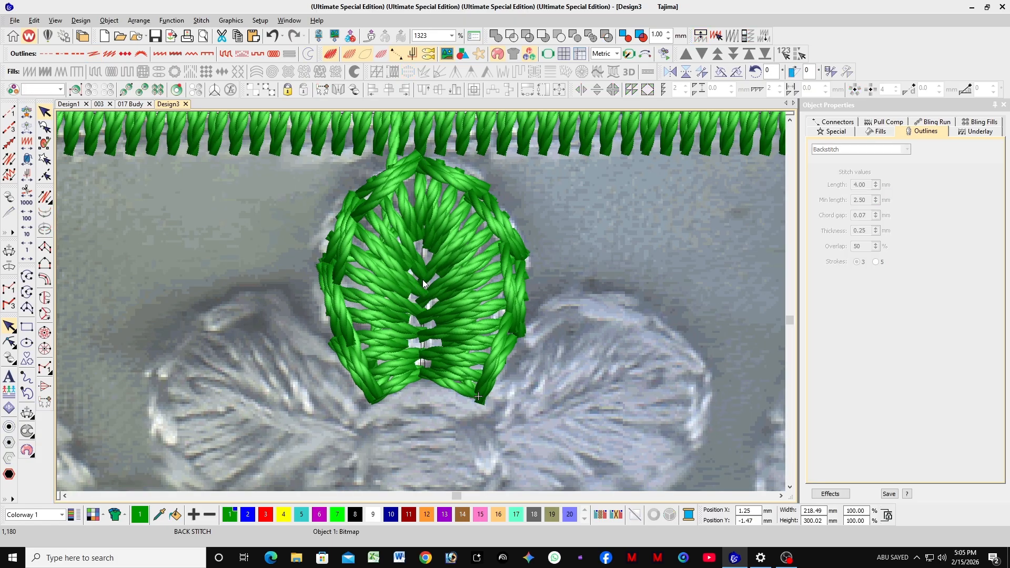
left_click(423, 284)
key("Delete")
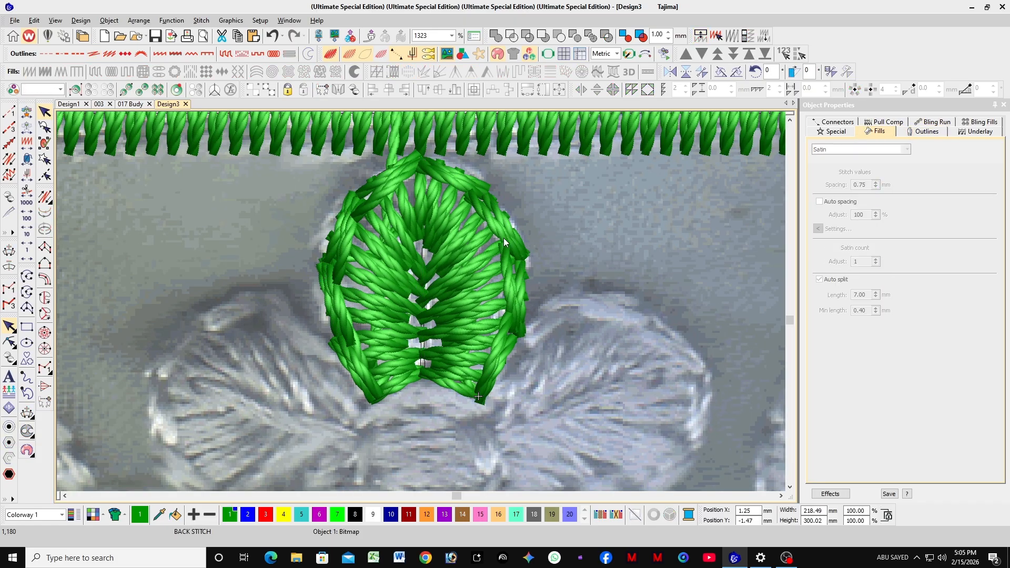
Create one simple offset outline of the Column B petal with 0.10 mm spacing and object type Run.
left_click(447, 269)
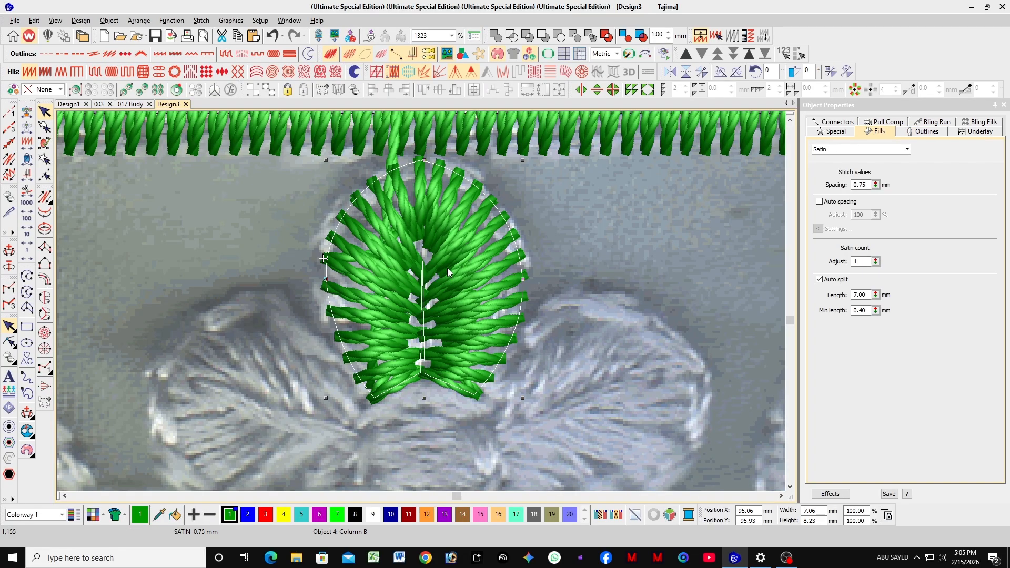
left_click(525, 244)
left_click(478, 256)
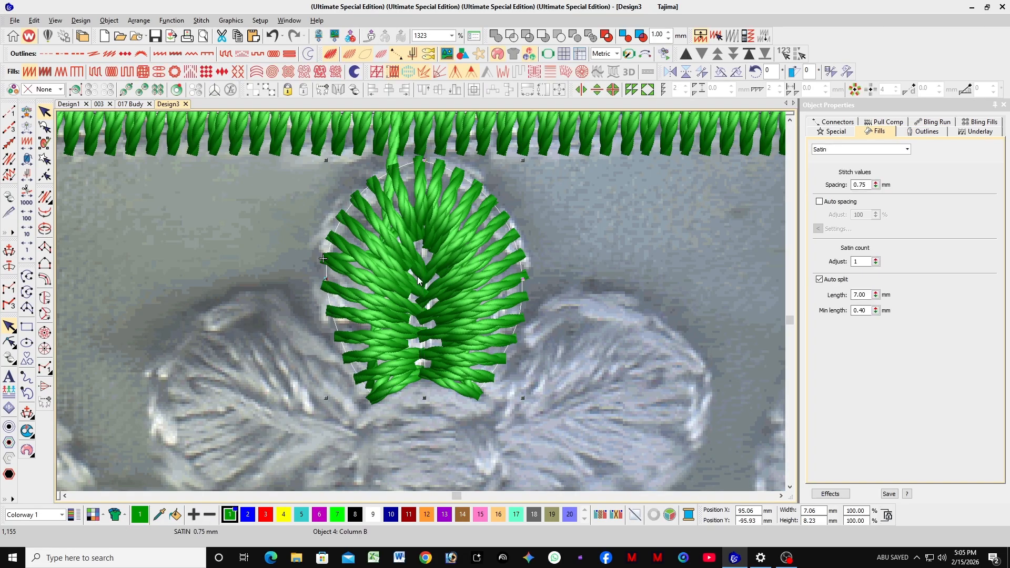
left_click(9, 427)
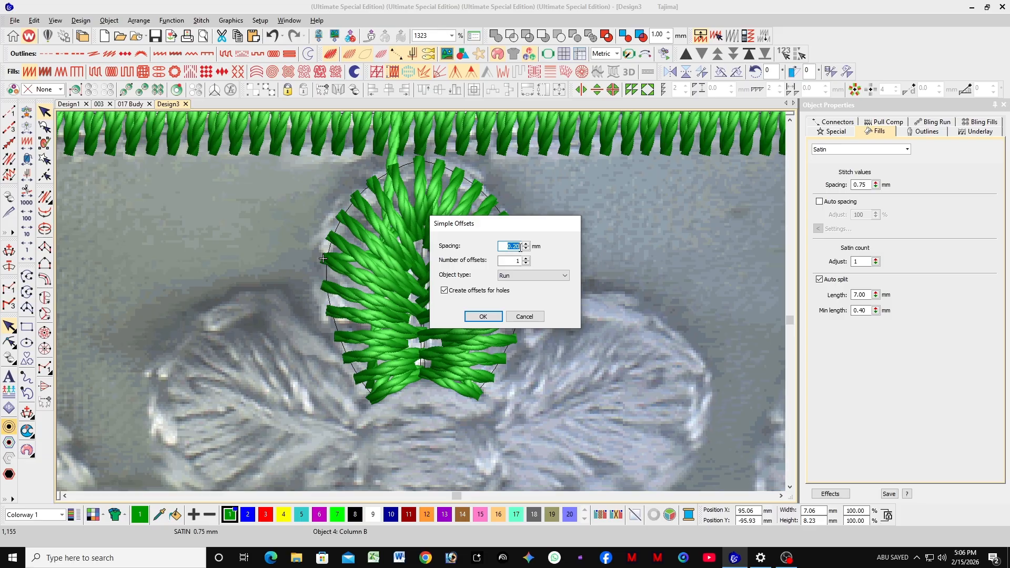
key("BackSpace")
left_click(529, 278)
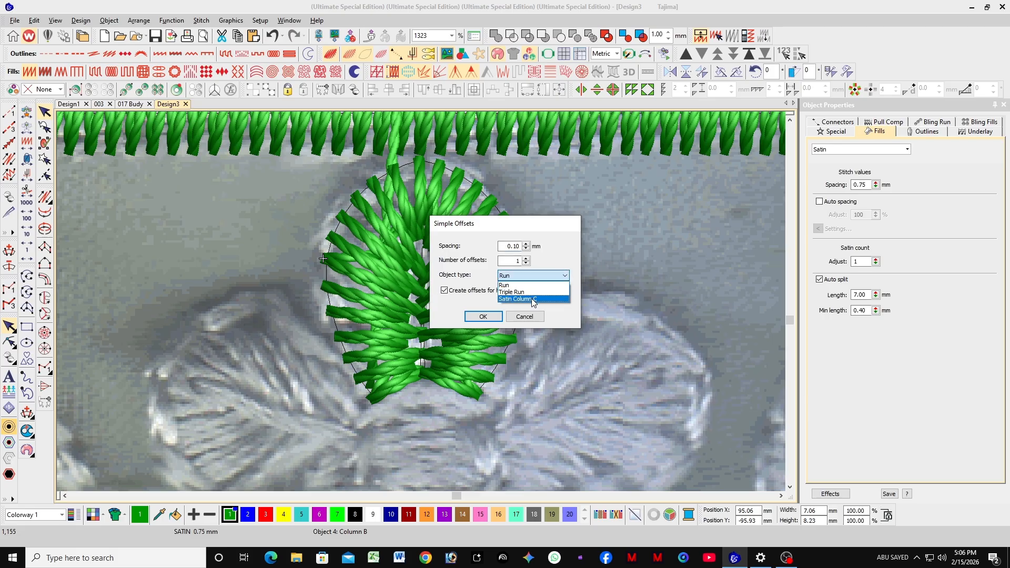
left_click(531, 285)
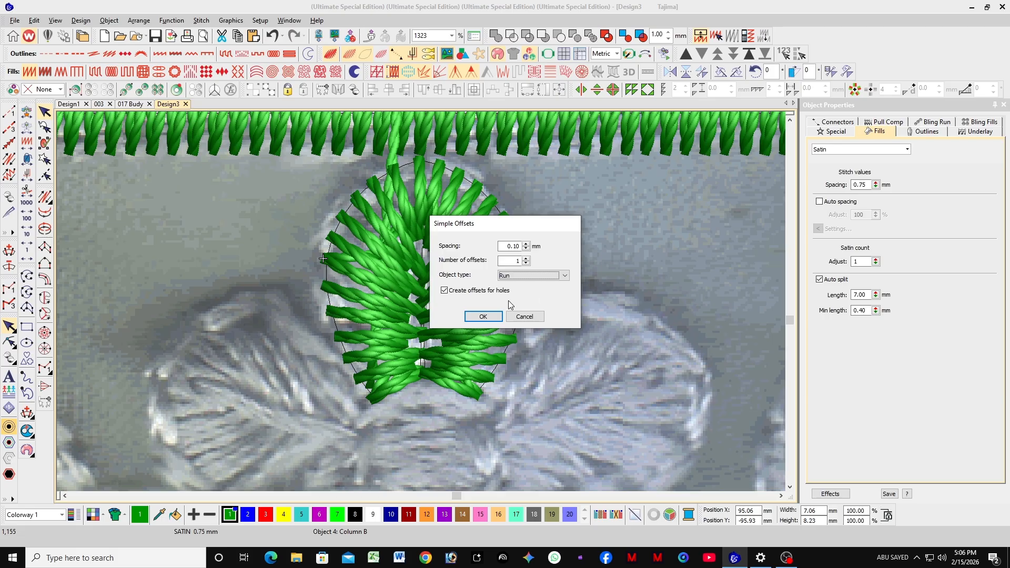
left_click(485, 316)
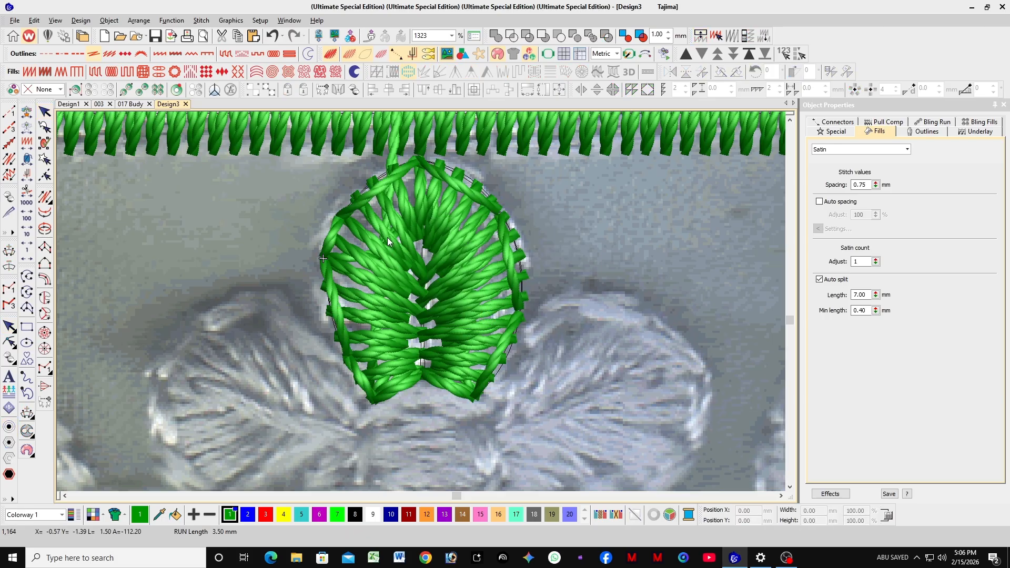
Change the petal's offset outline from Run to Backstitch.
left_click(434, 197)
left_click(548, 200)
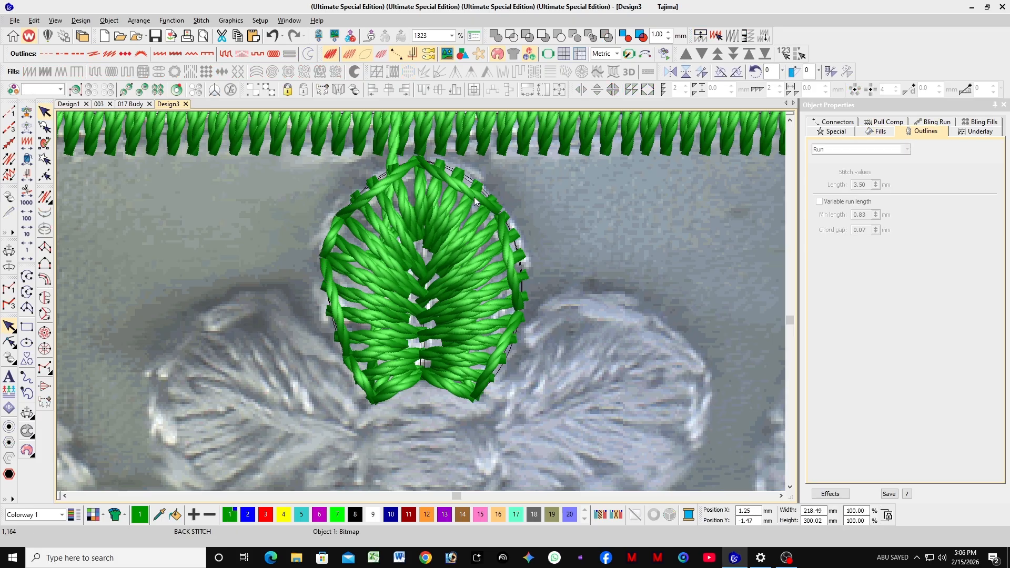
left_click(322, 258)
left_click(264, 277)
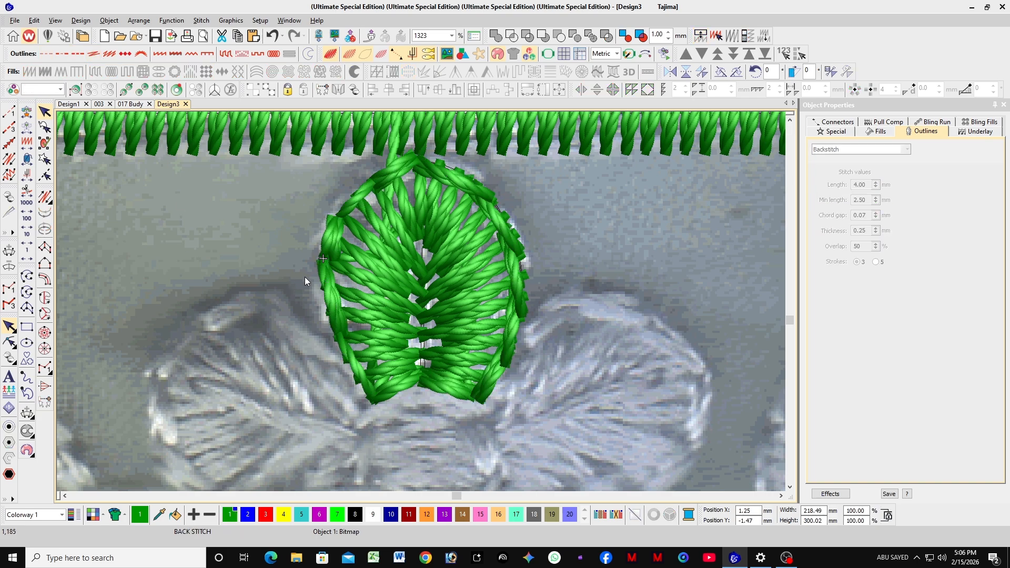
Move the backstitch outline's stitch start and end position from the petal's left edge to its lower-right base corner.
left_click(328, 263)
key("h")
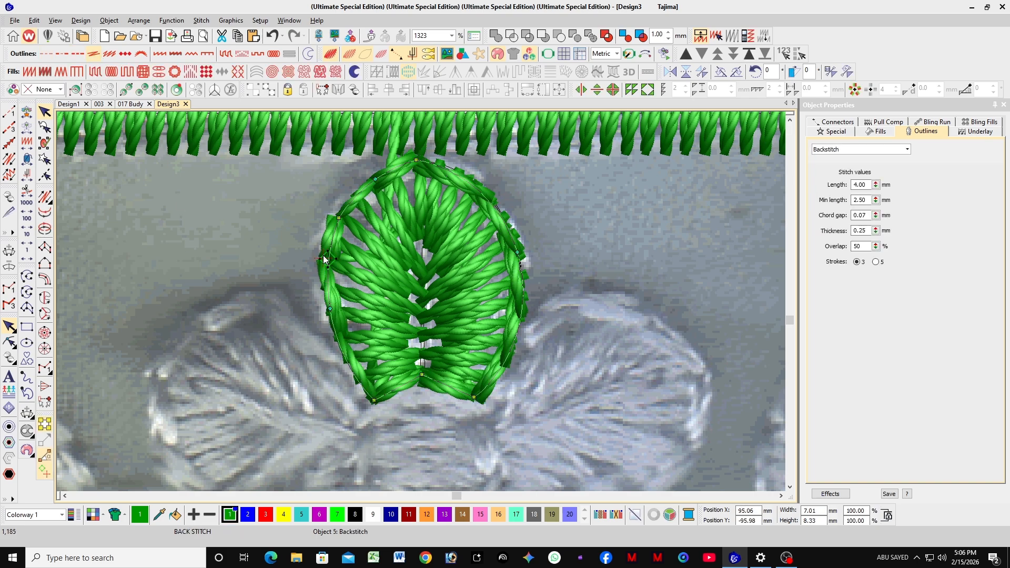
mouse_move(330, 261)
left_mouse_down()
mouse_move(411, 376)
mouse_move(491, 399)
left_mouse_up()
scroll(421, 302, "up", 2)
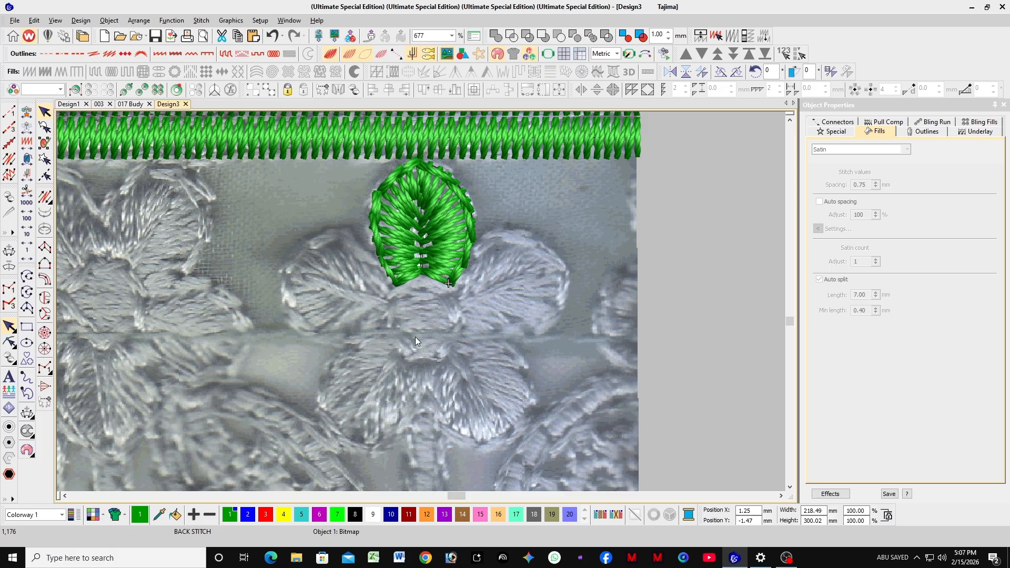
Draw a backstitch circle with a radius of about 3.1 mm over the flower's centre, directly below the upper petal.
left_click(26, 344)
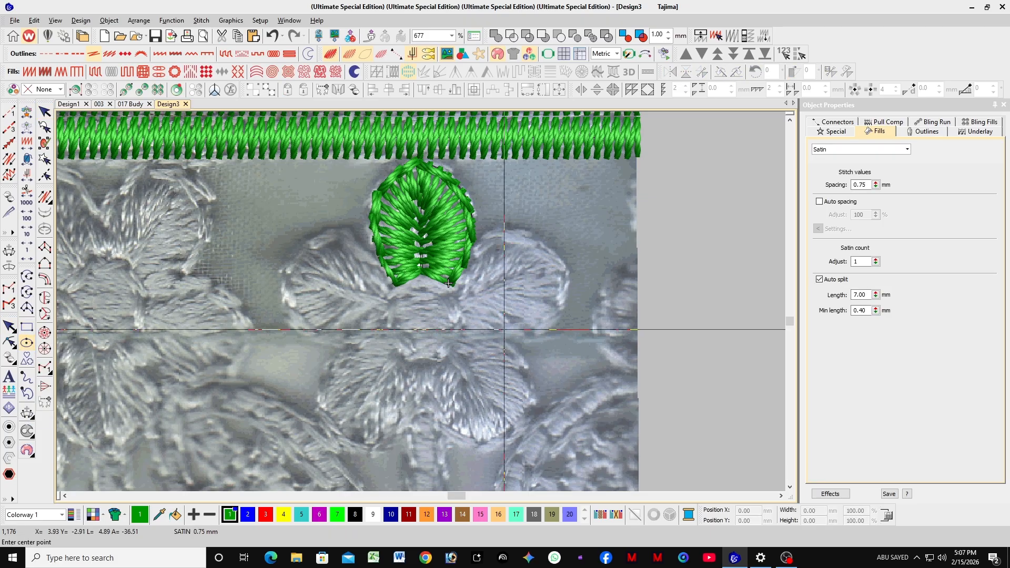
scroll(598, 316, "up", 1)
left_click(359, 283)
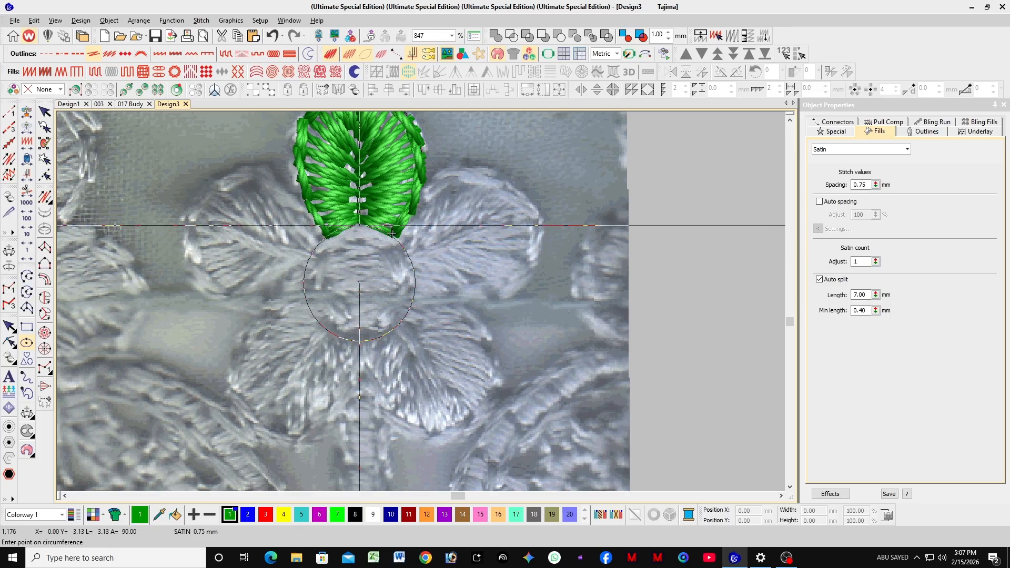
left_click(392, 233)
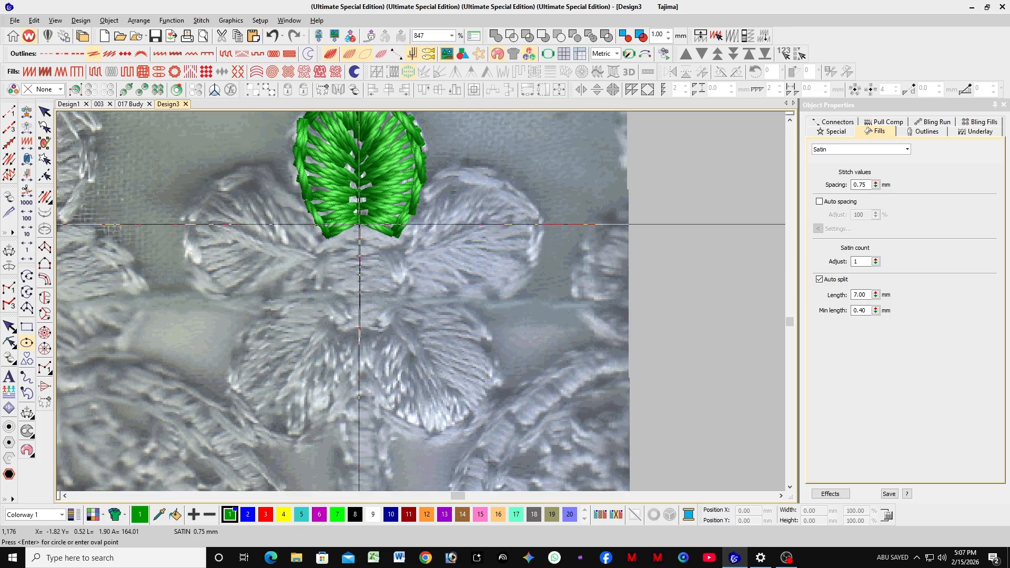
key("Return")
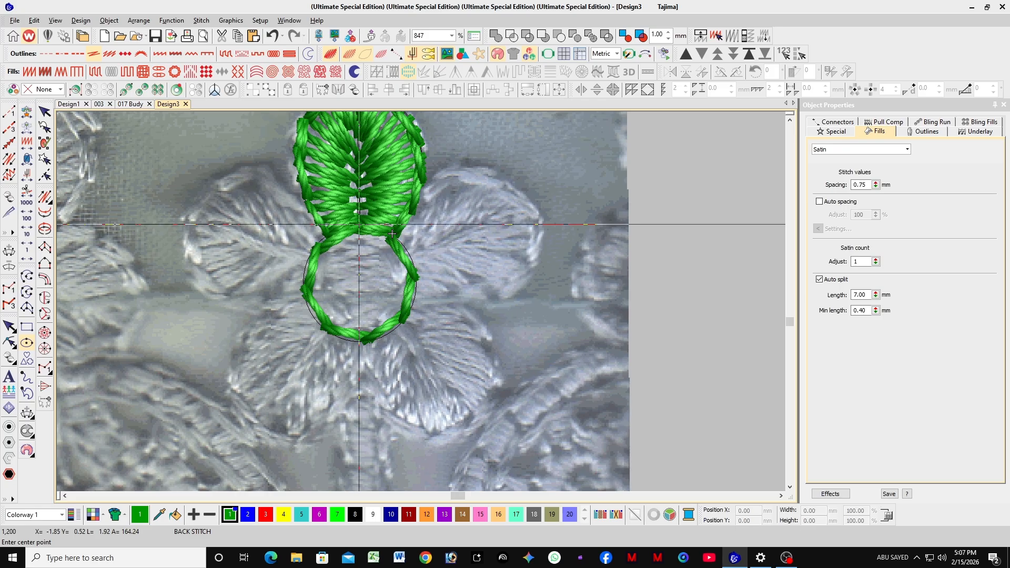
Convert the flower's backstitch centre circle to a Satin fill.
key("Escape")
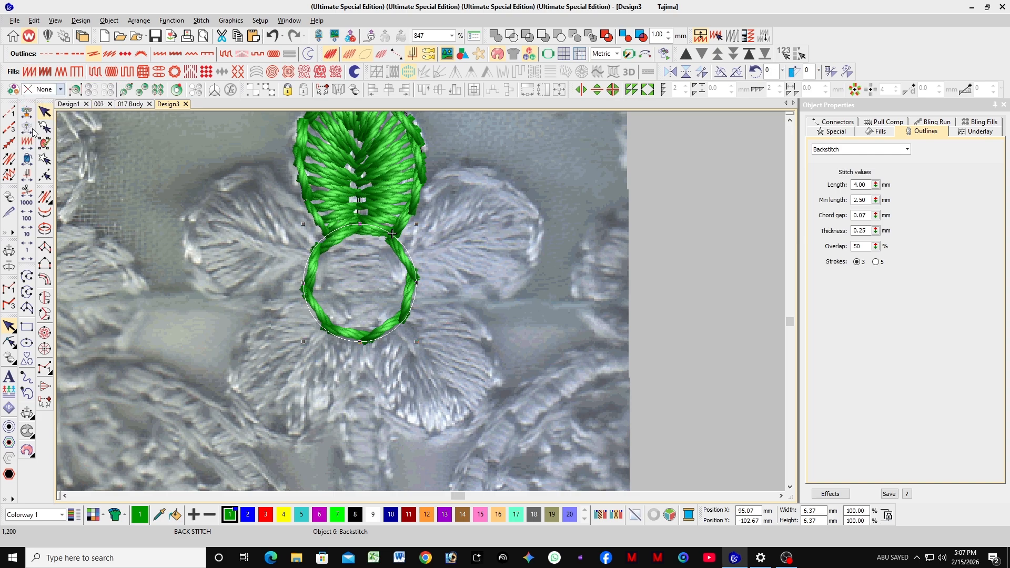
left_click(160, 53)
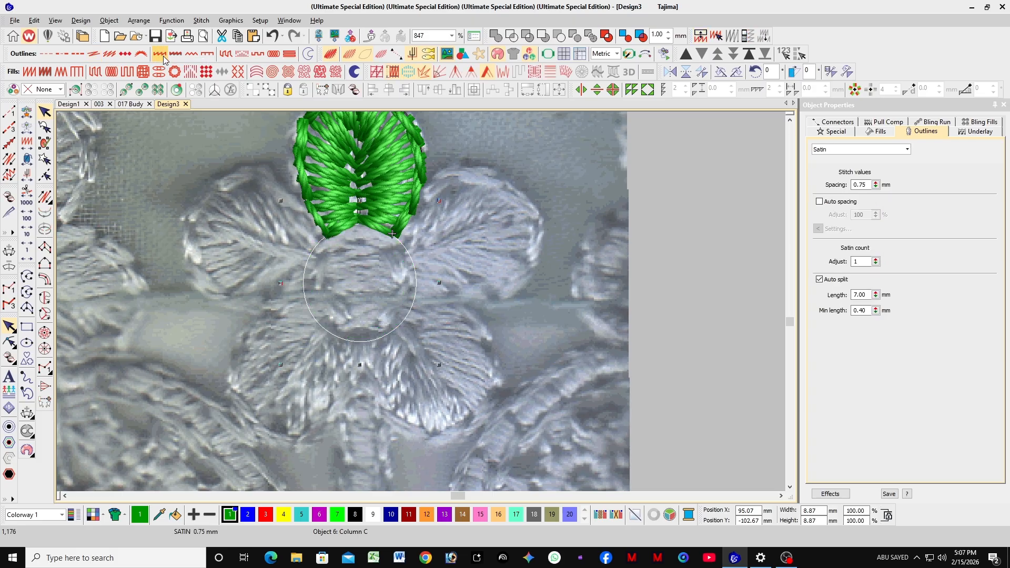
key("ctrl+z")
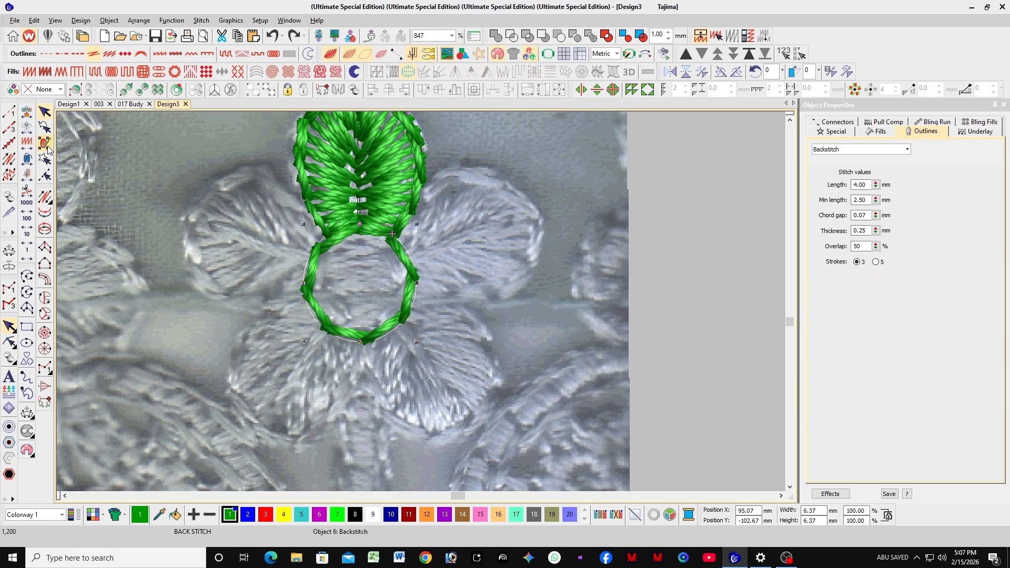
left_click(30, 72)
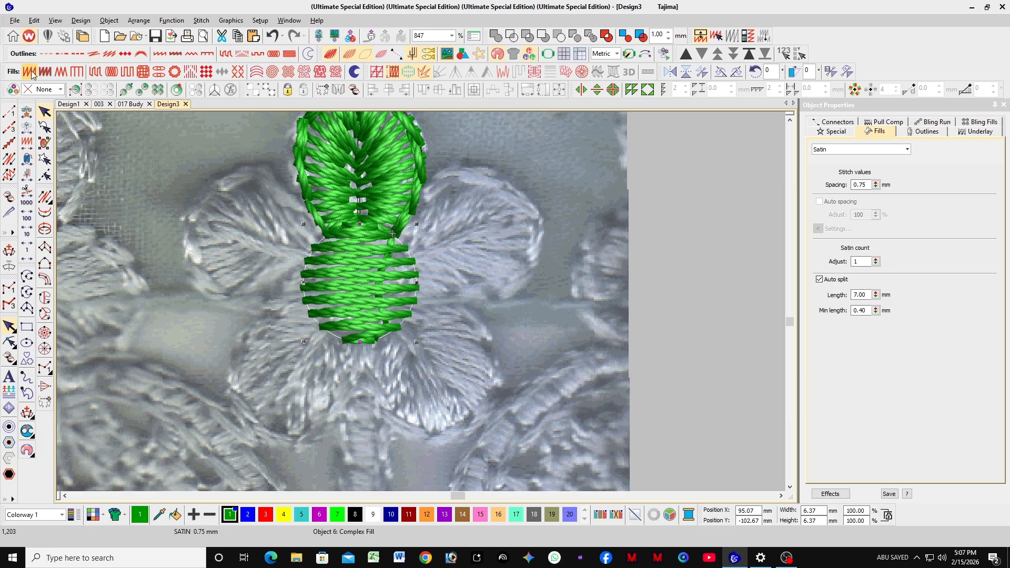
scroll(355, 266, "down", 2)
left_click(478, 289)
scroll(420, 297, "up", 1)
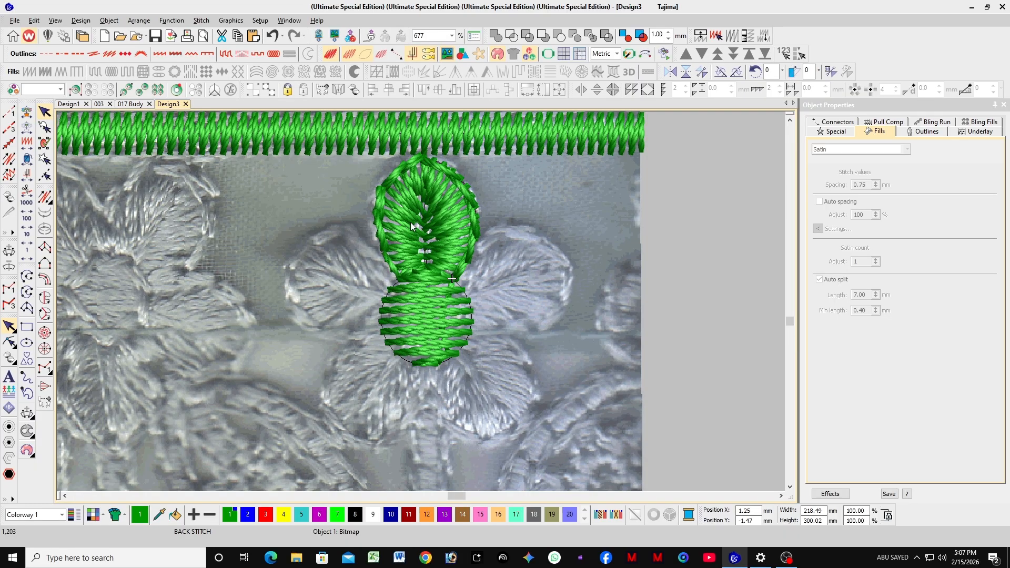
Group the upper petal's satin column with its backstitch outline.
left_click(429, 223)
scroll(521, 225, "up", 2)
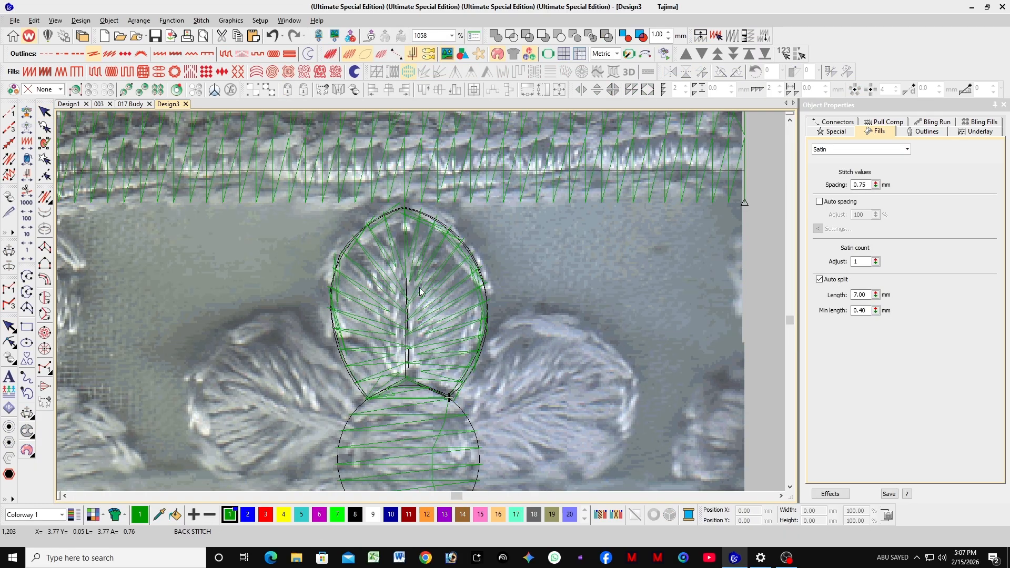
left_click(476, 270, "ctrl")
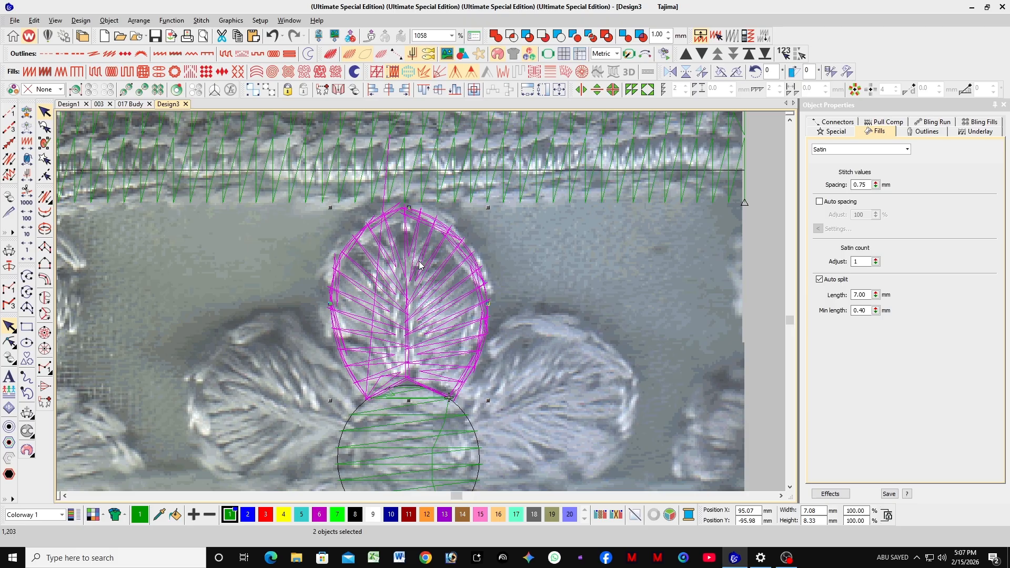
key("ctrl+g")
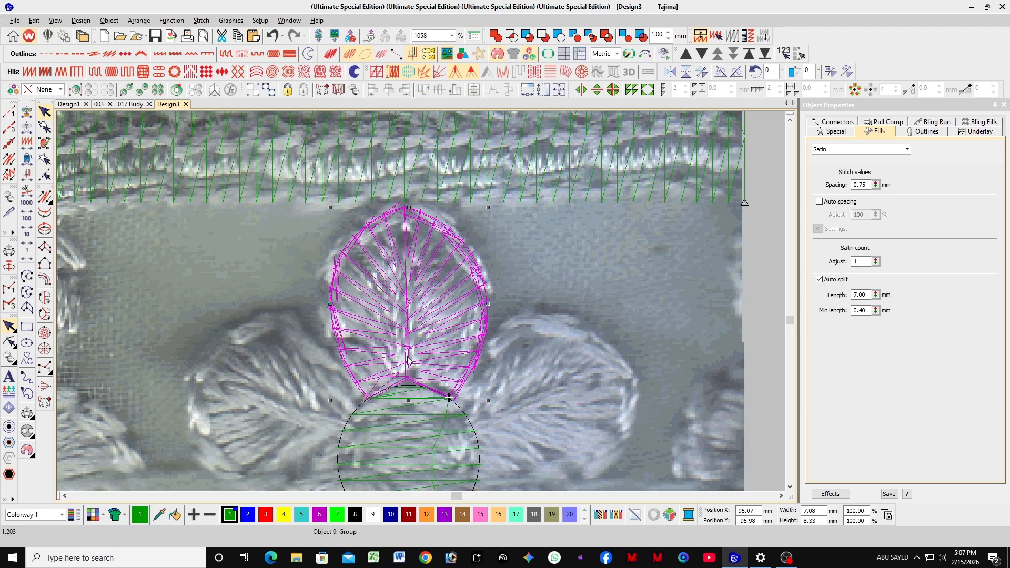
Copy the grouped petal around the centre circle's middle as a wreath with 5 points.
scroll(414, 353, "down", 4)
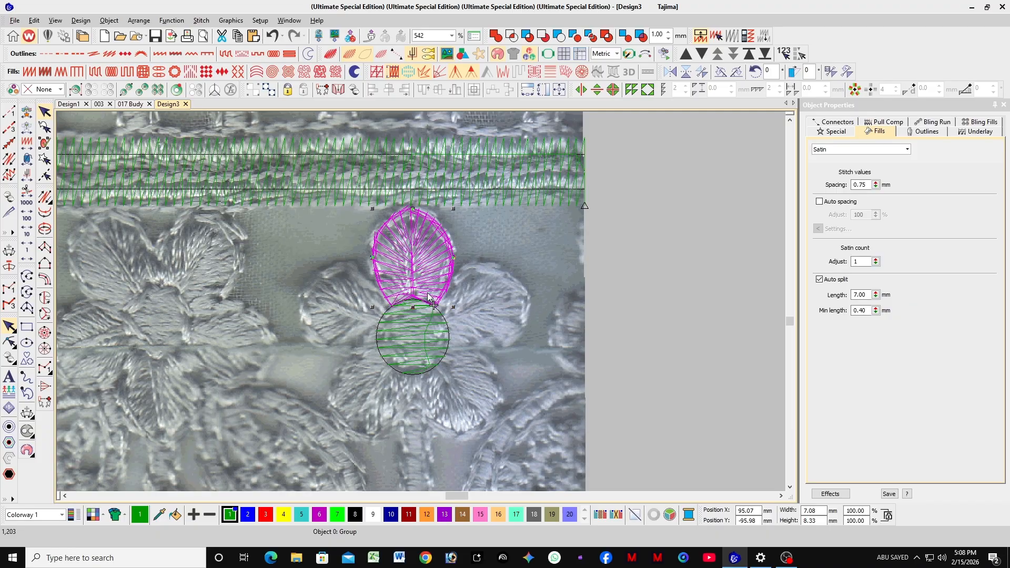
left_click(492, 310)
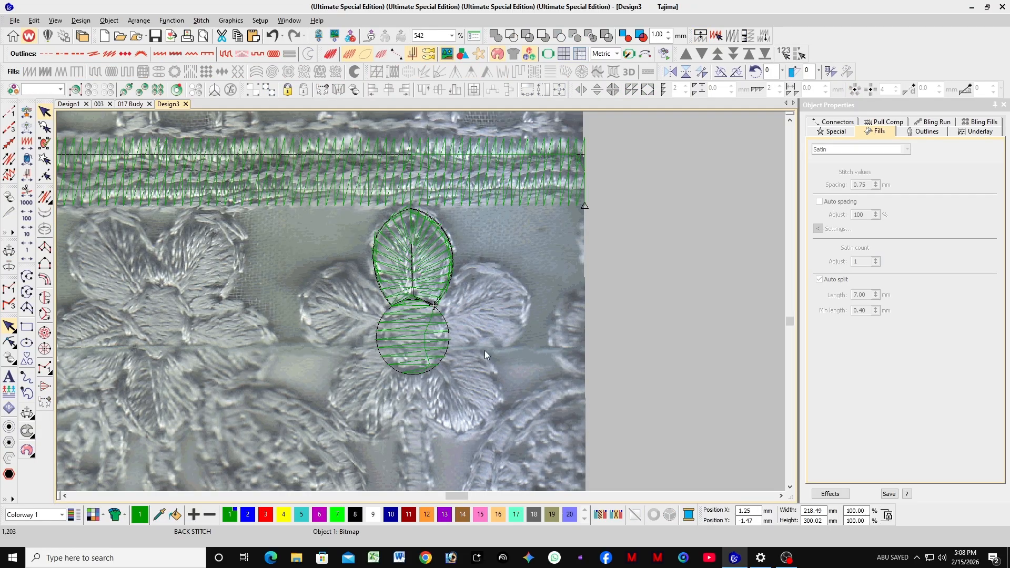
left_click(418, 258)
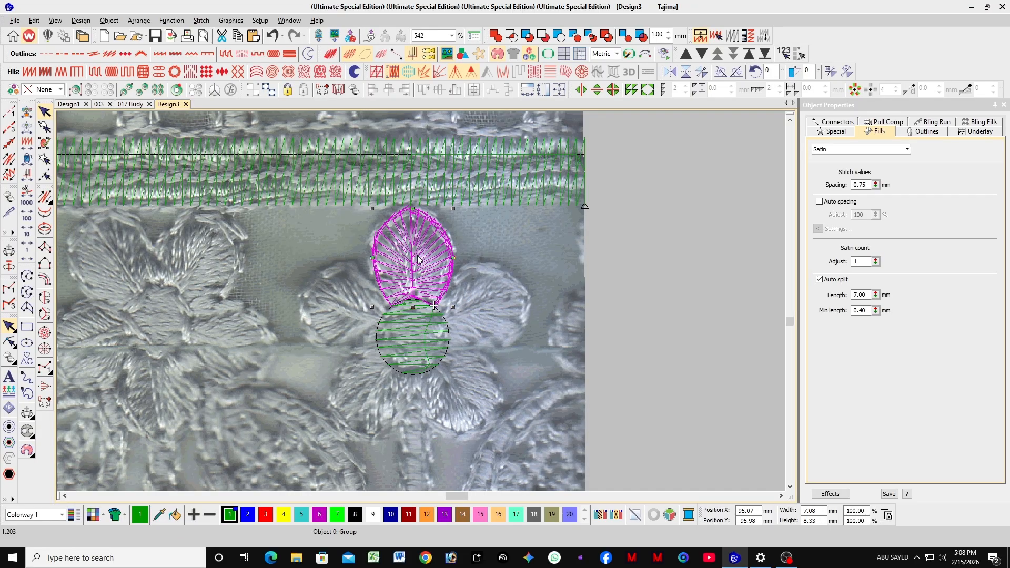
left_click(854, 91)
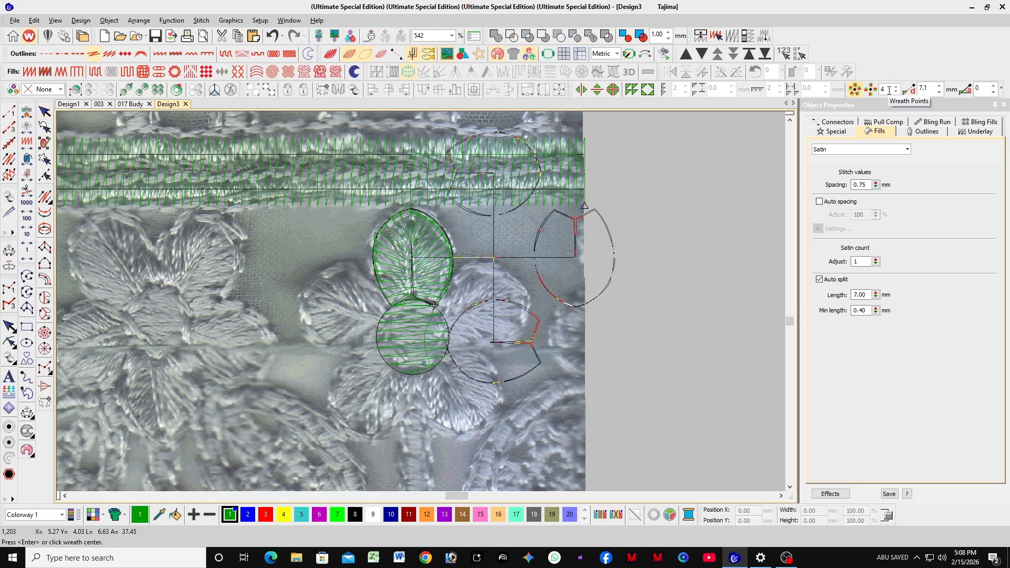
left_click(896, 87)
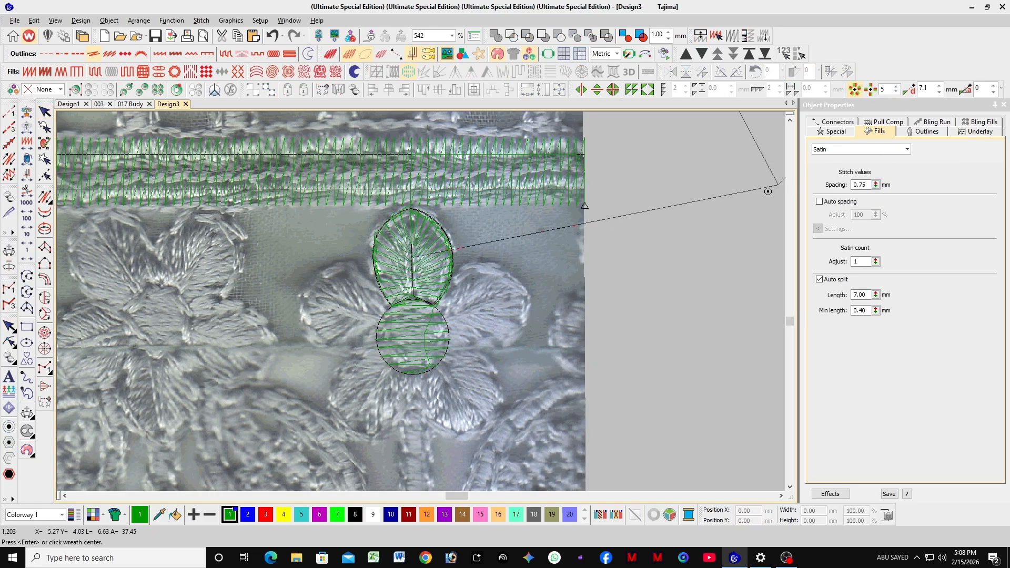
scroll(419, 378, "up", 2)
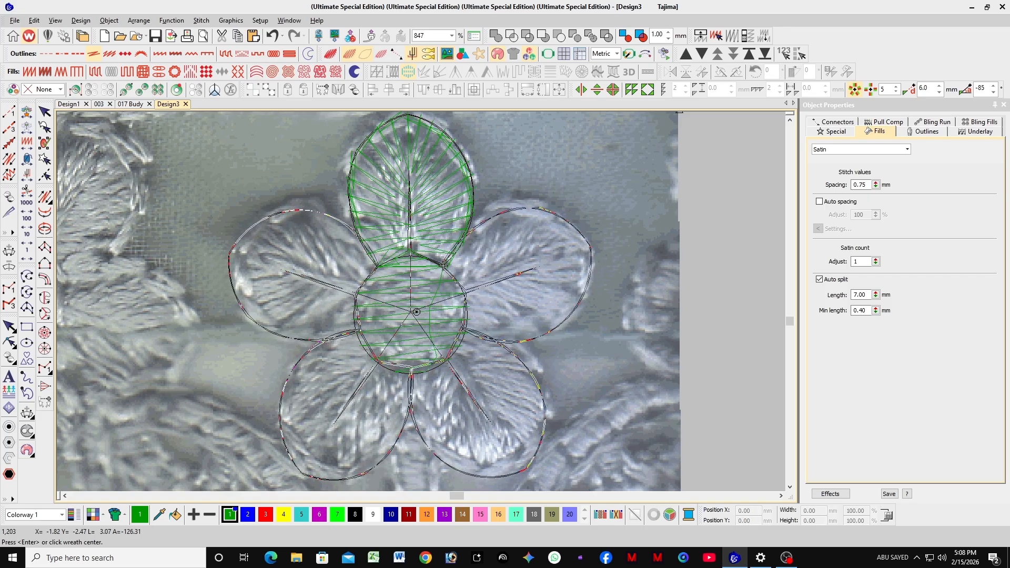
left_click(416, 315)
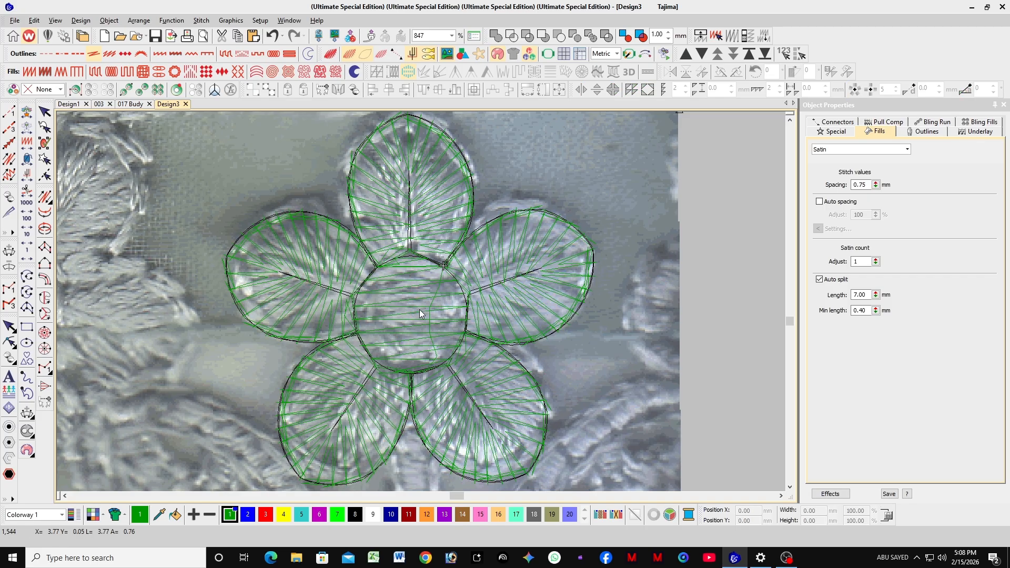
Examine the finished five-petal flower and the isolated pink six-petal flower in the upper part of the fabric scan.
scroll(419, 309, "down", 2)
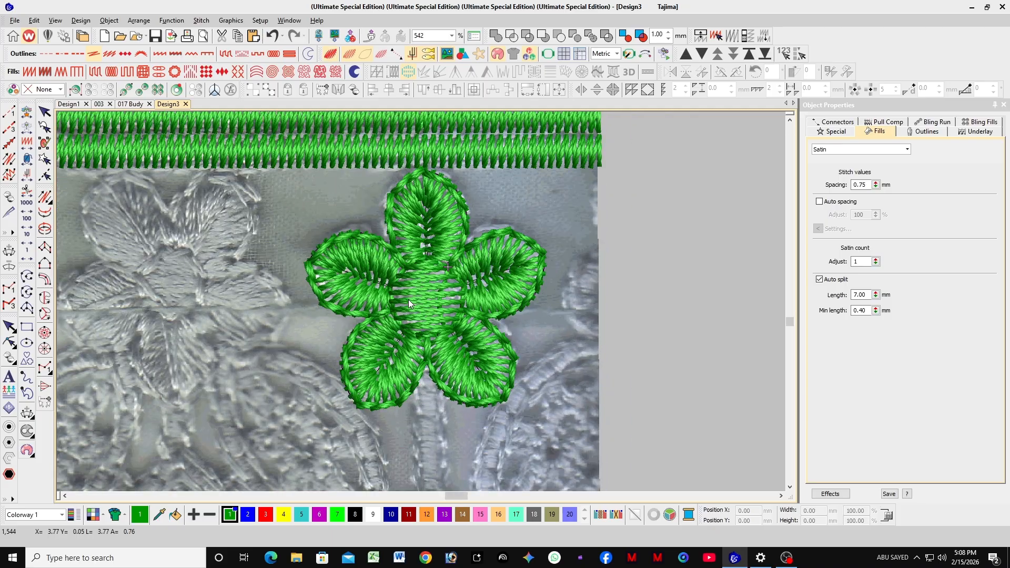
scroll(410, 300, "up", 2)
scroll(424, 295, "down", 4)
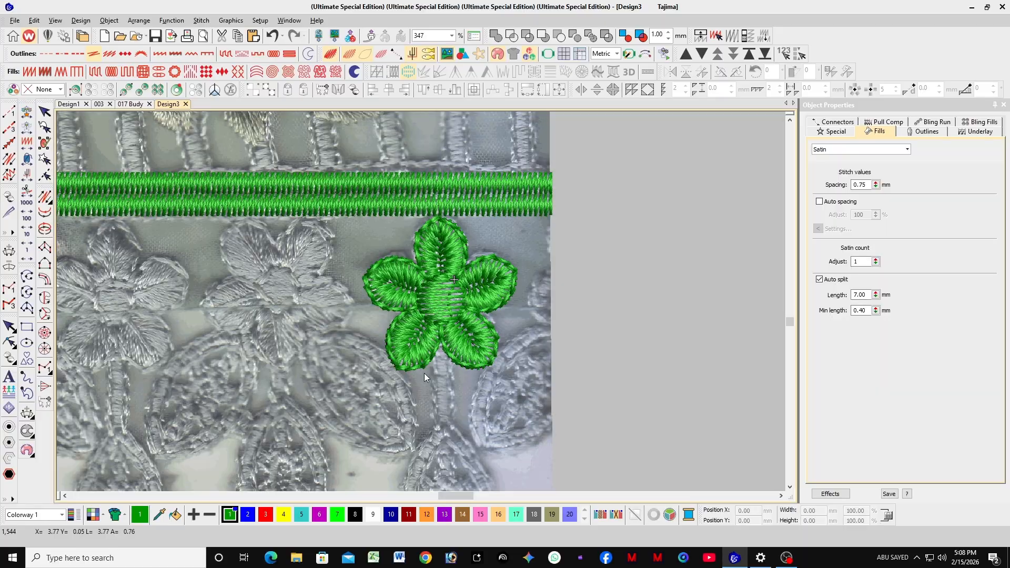
scroll(417, 295, "down", 4)
scroll(421, 301, "up", 6)
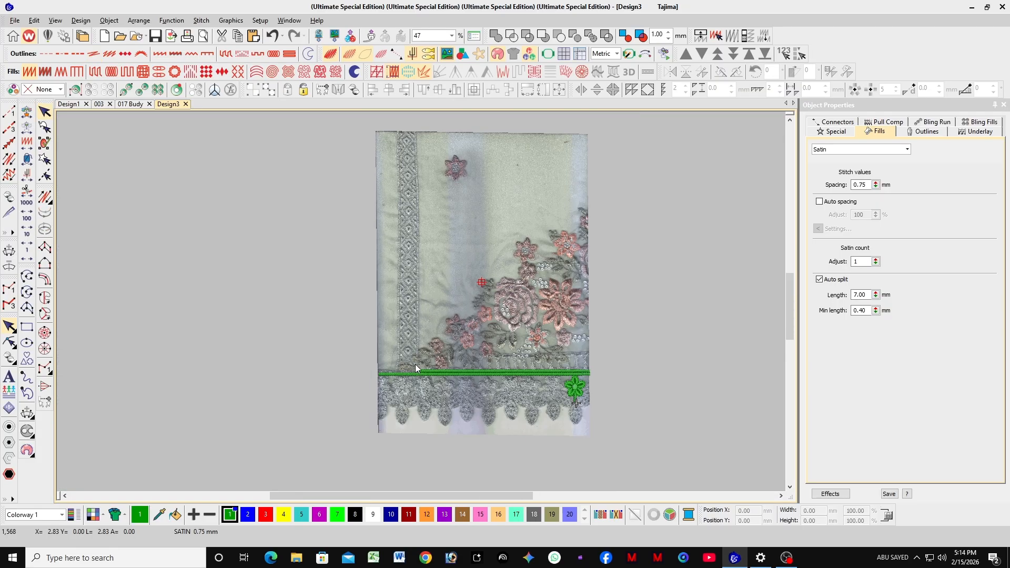
scroll(451, 211, "up", 10)
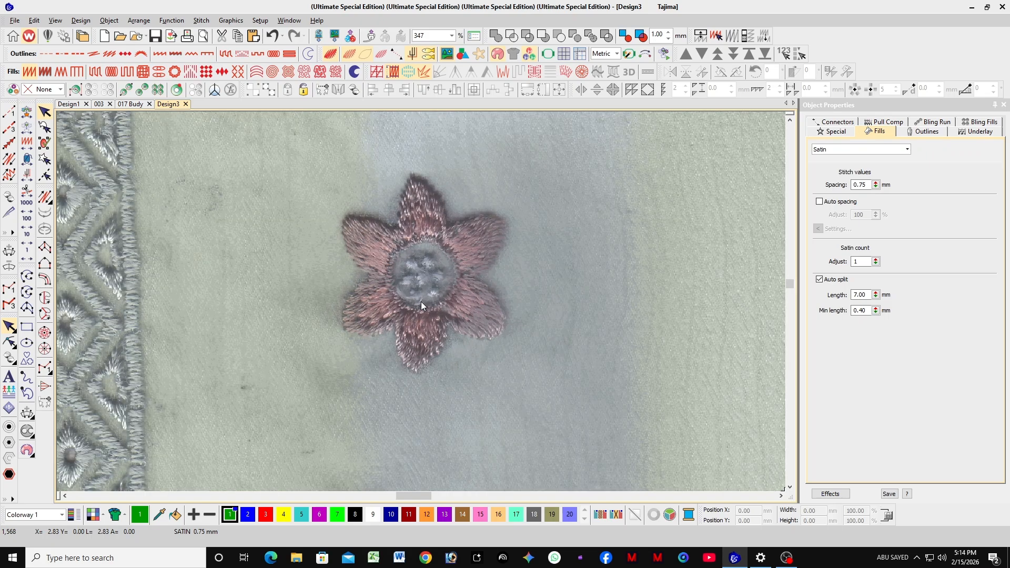
scroll(418, 302, "up", 1)
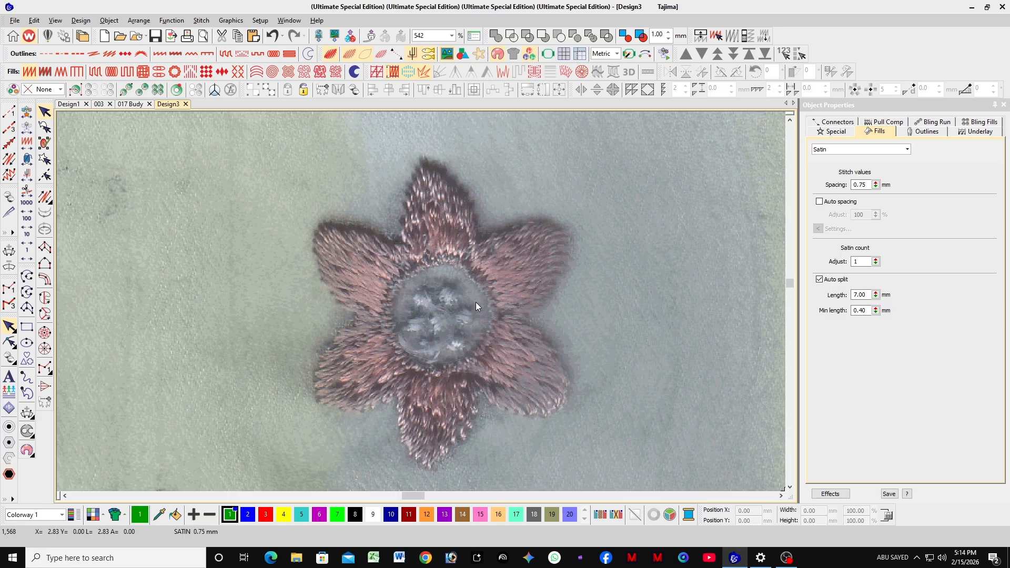
scroll(476, 302, "down", 5)
scroll(503, 268, "down", 4)
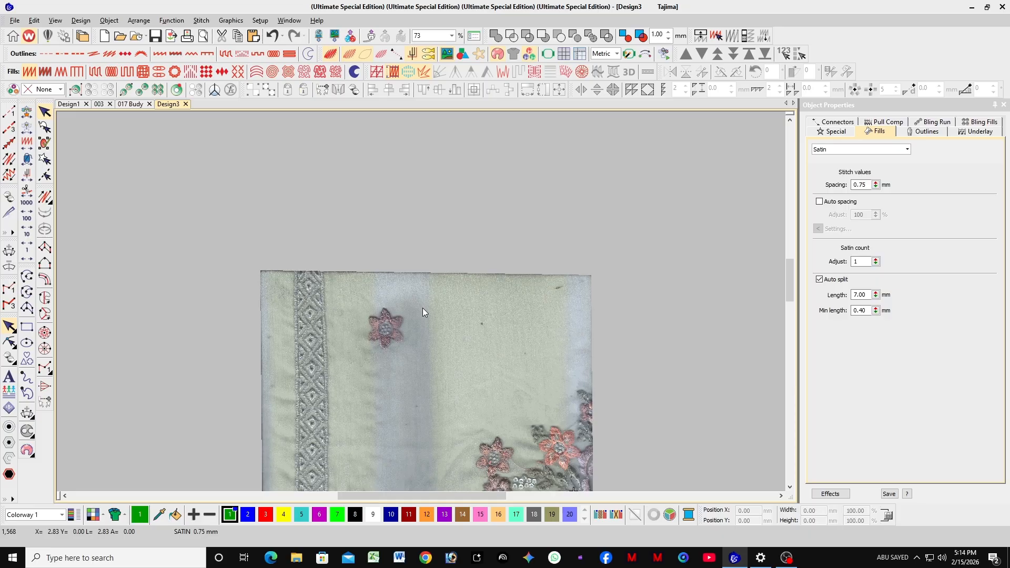
Crop the fabric scan bitmap with a rectangle of about 42 by 40 mm around the isolated pink six-petal flower.
left_click(424, 308)
left_click(452, 223)
left_click(450, 306)
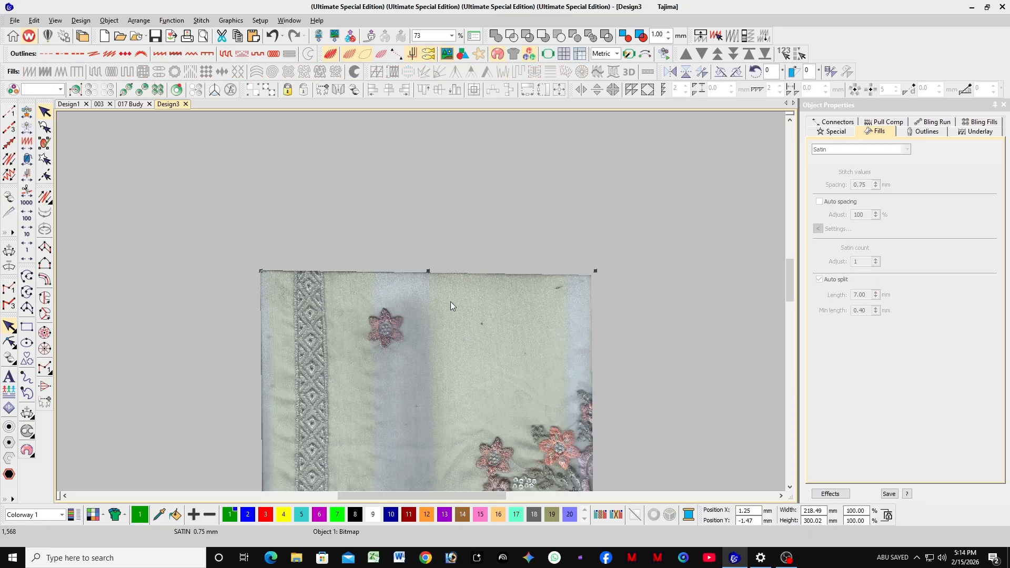
left_click(232, 20)
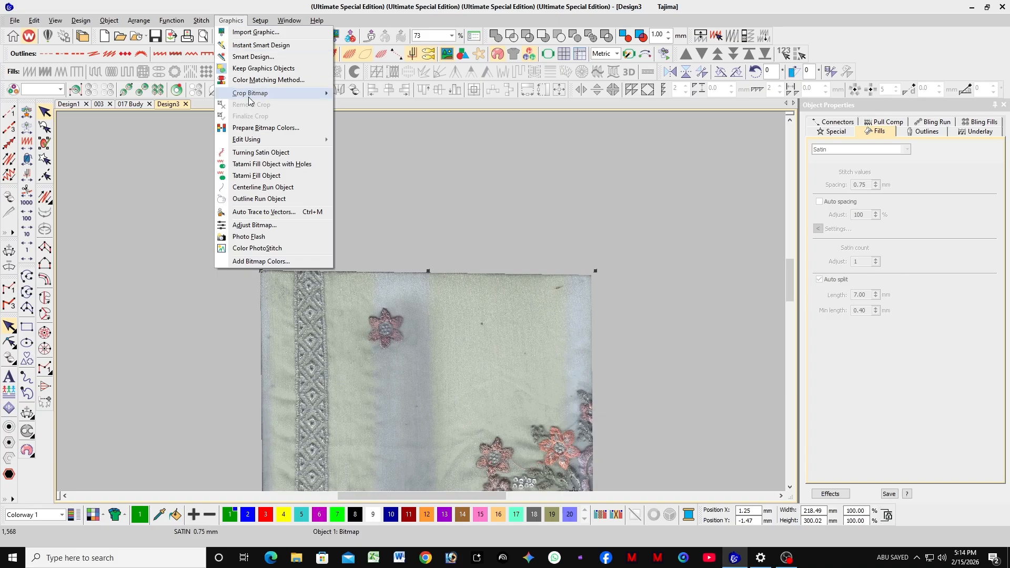
mouse_move(249, 96)
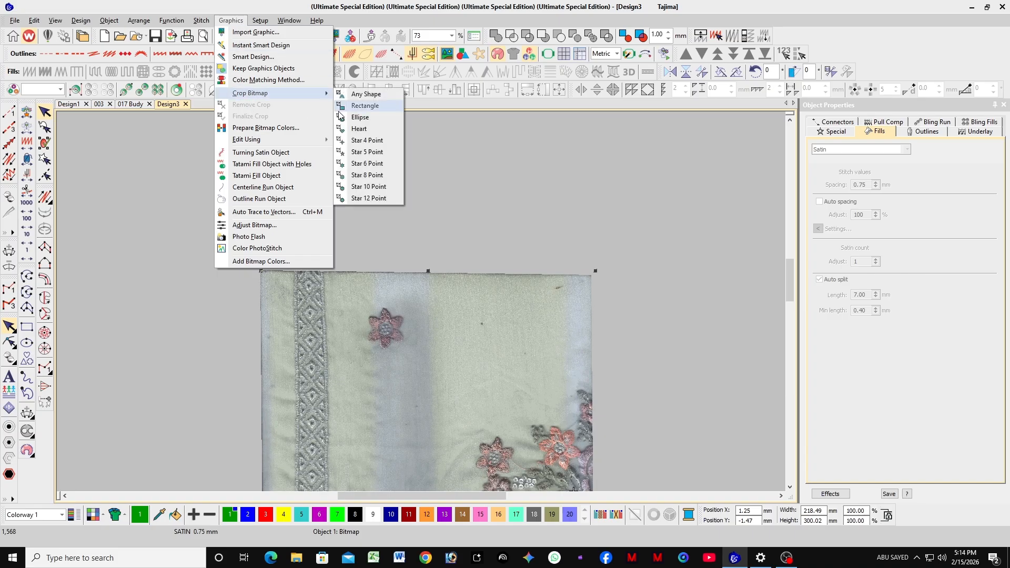
left_click(377, 116)
scroll(420, 302, "up", 3)
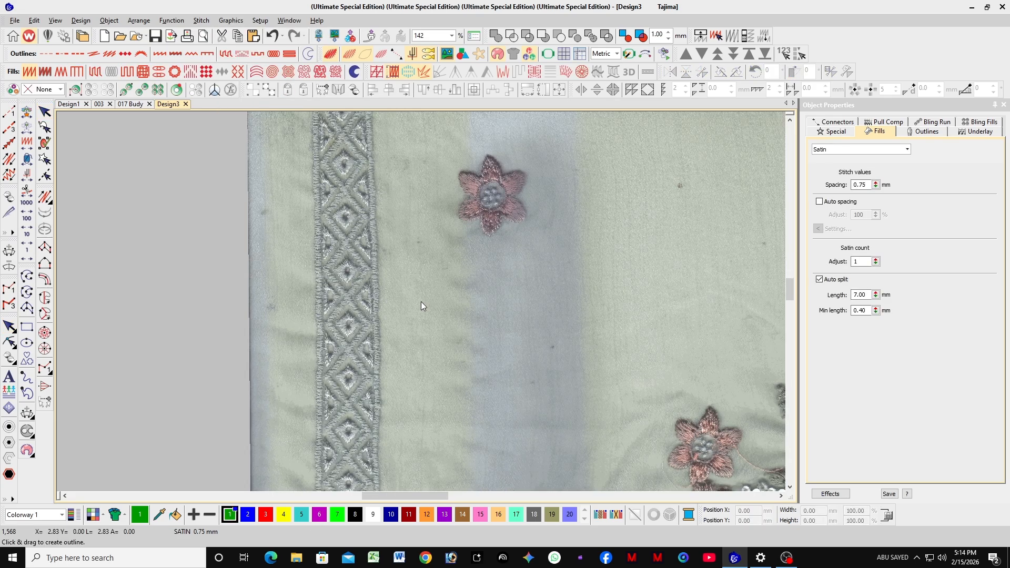
scroll(424, 294, "down", 1)
scroll(421, 301, "up", 2)
scroll(421, 301, "up", 1)
left_click_drag(391, 131, 639, 374)
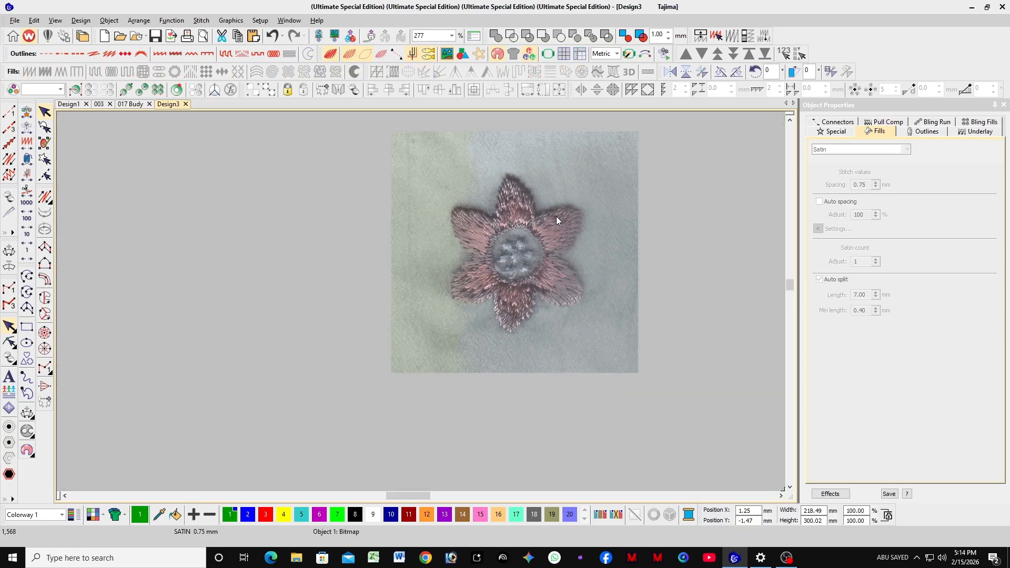
Finalize the crop of the flower bitmap and leave the bitmap deselected.
left_click(231, 20)
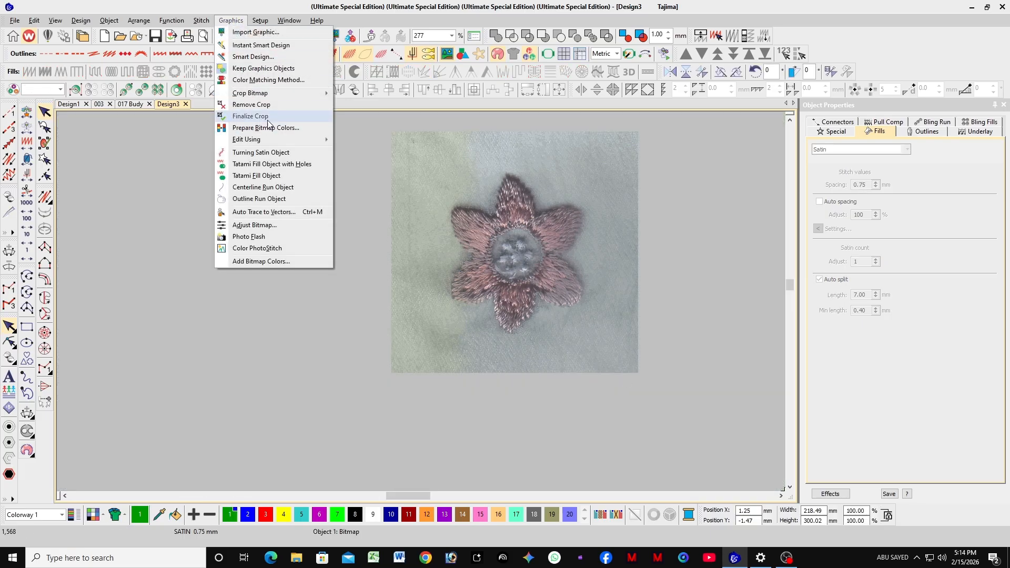
left_click(268, 119)
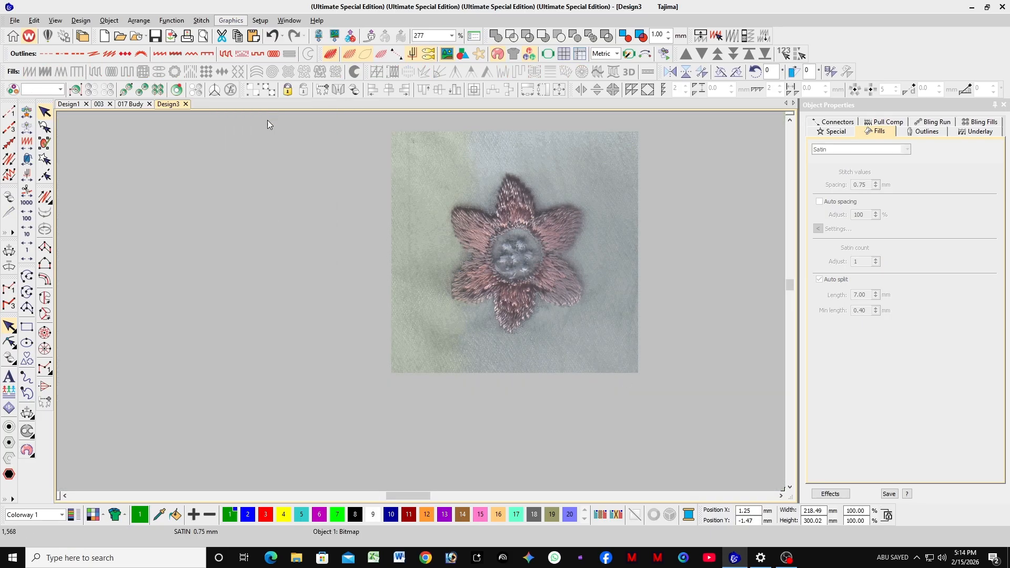
scroll(420, 299, "up", 4)
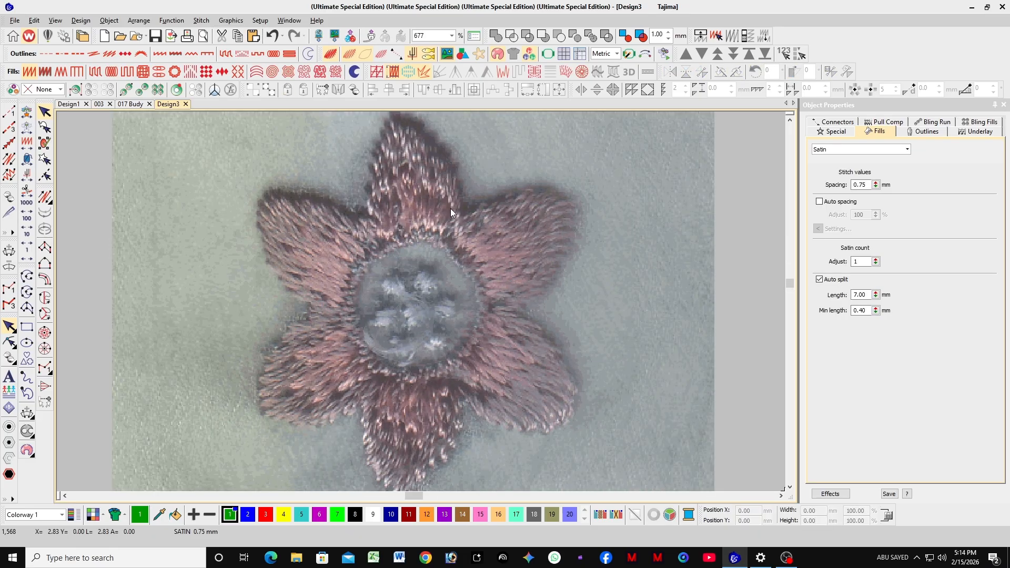
scroll(421, 301, "down", 2)
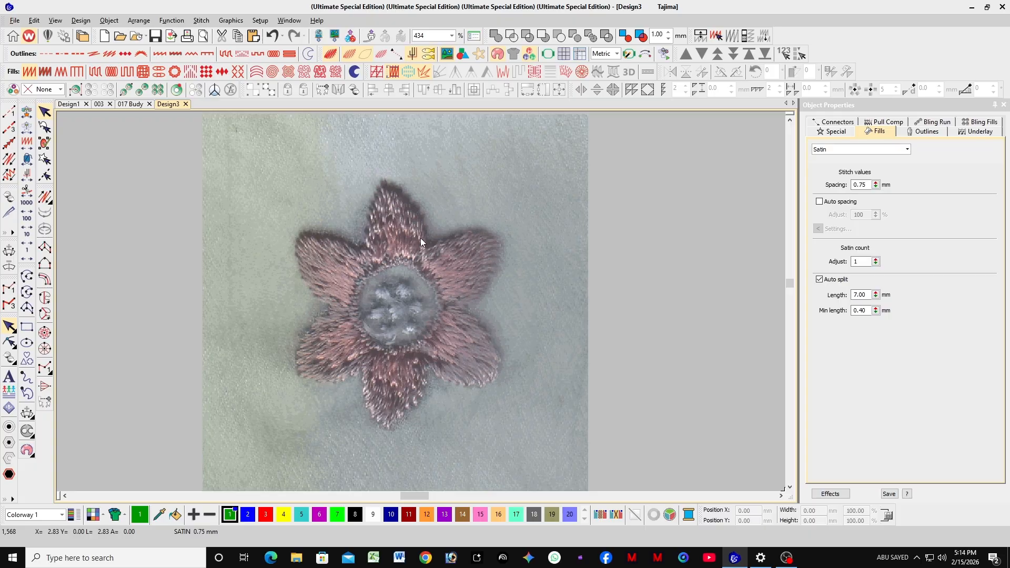
scroll(421, 242, "up", 2)
scroll(444, 301, "down", 3)
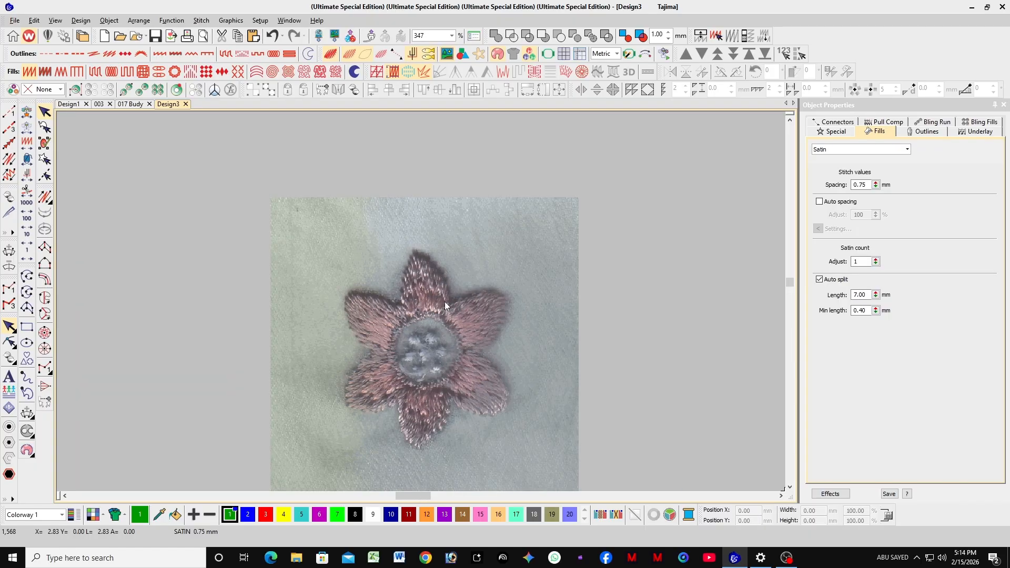
left_click(445, 300)
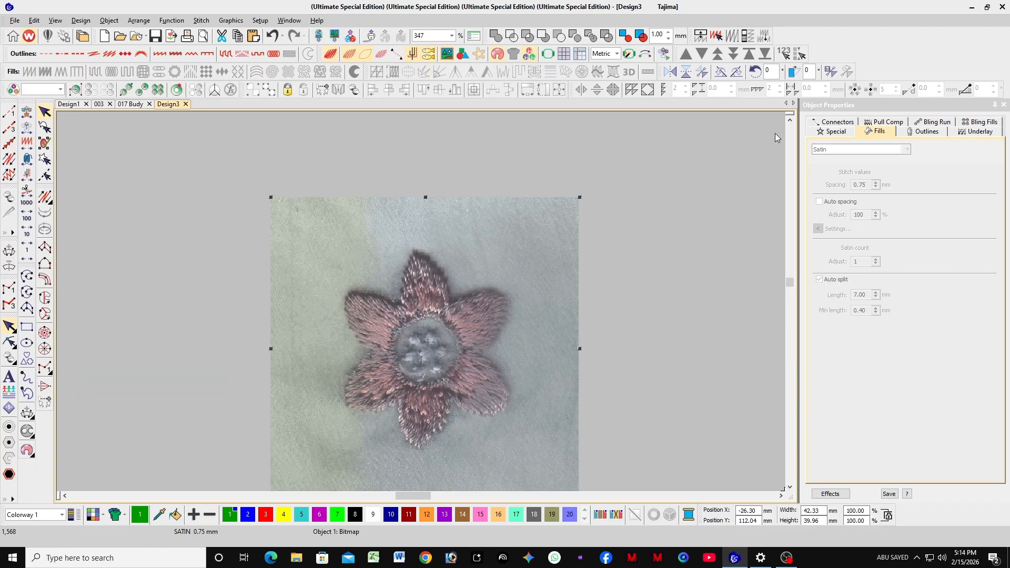
left_click(506, 146)
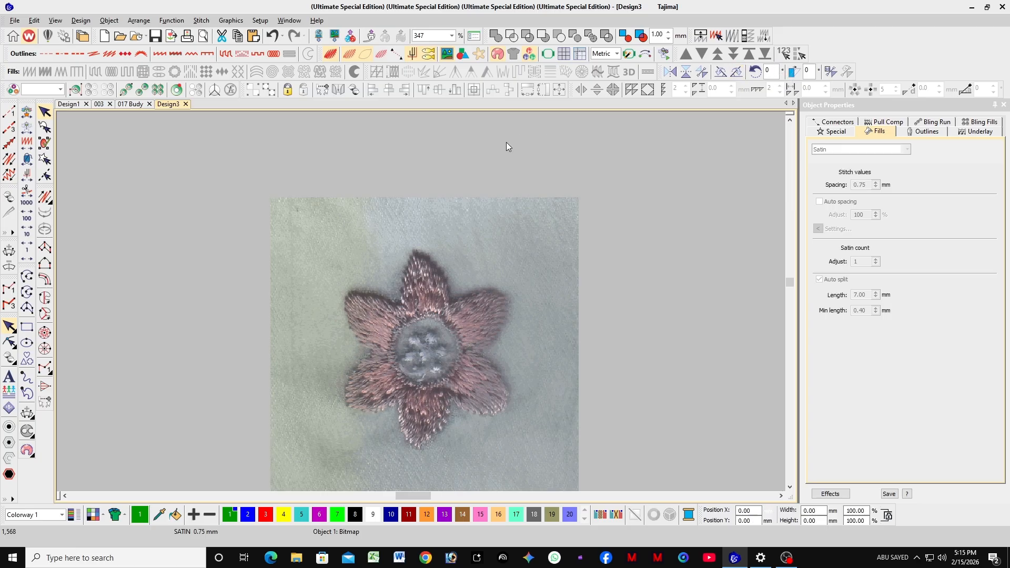
Draw a straight vertical run line about 42 mm long across the flower near its centre and turn off its stitches.
left_click(9, 112)
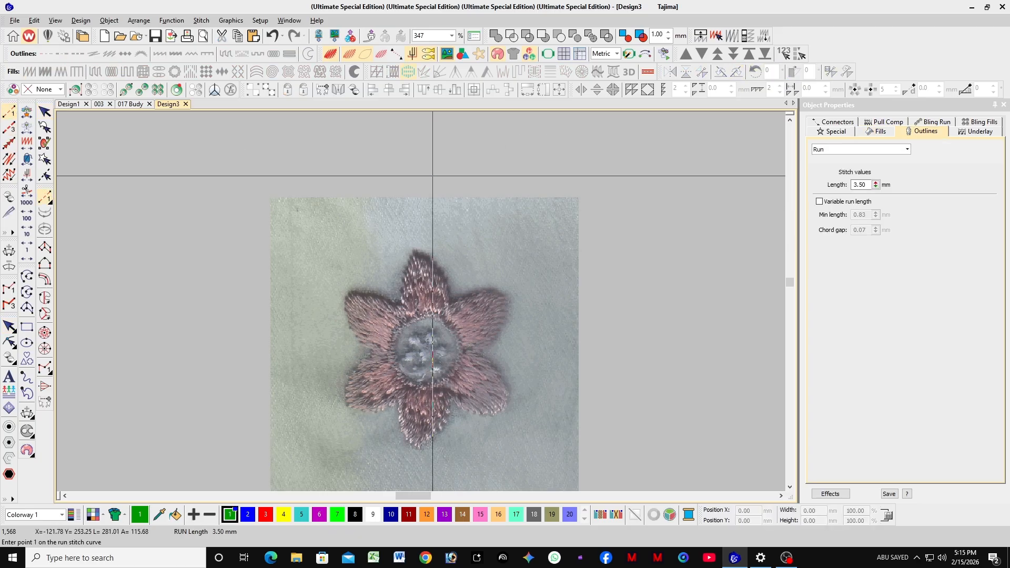
left_click(432, 176)
left_click(427, 407)
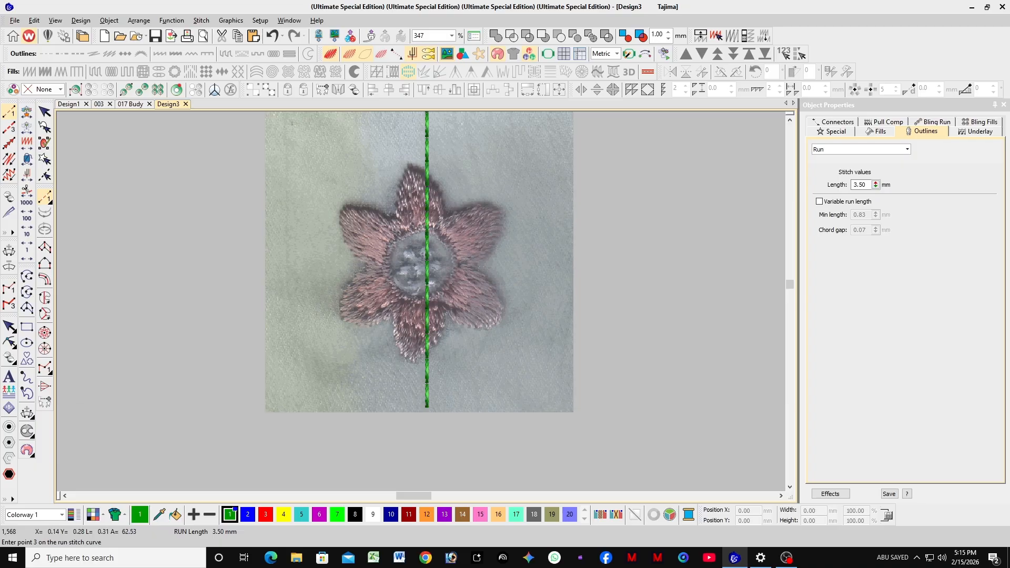
key("Return")
key("Escape")
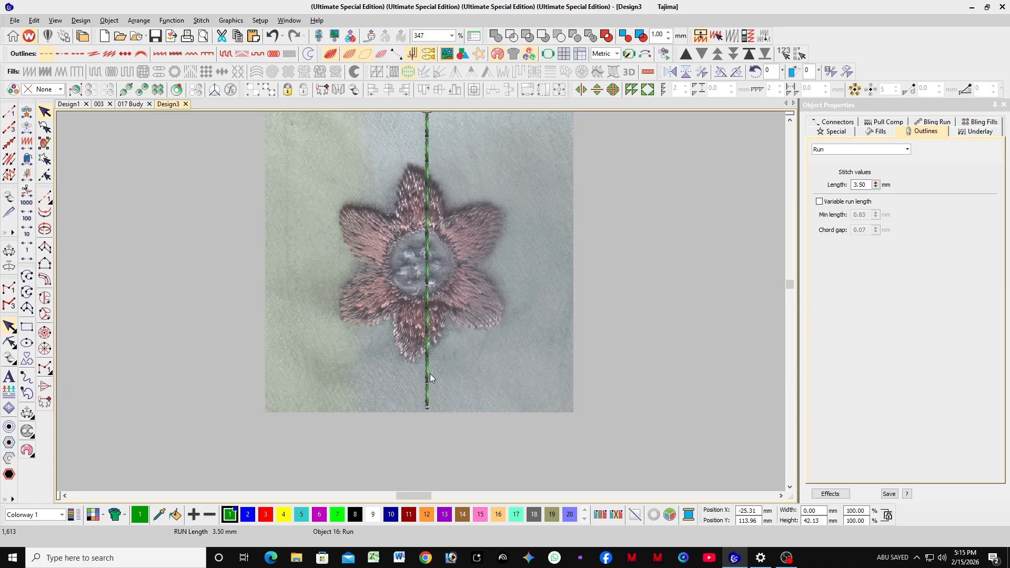
left_click(632, 278)
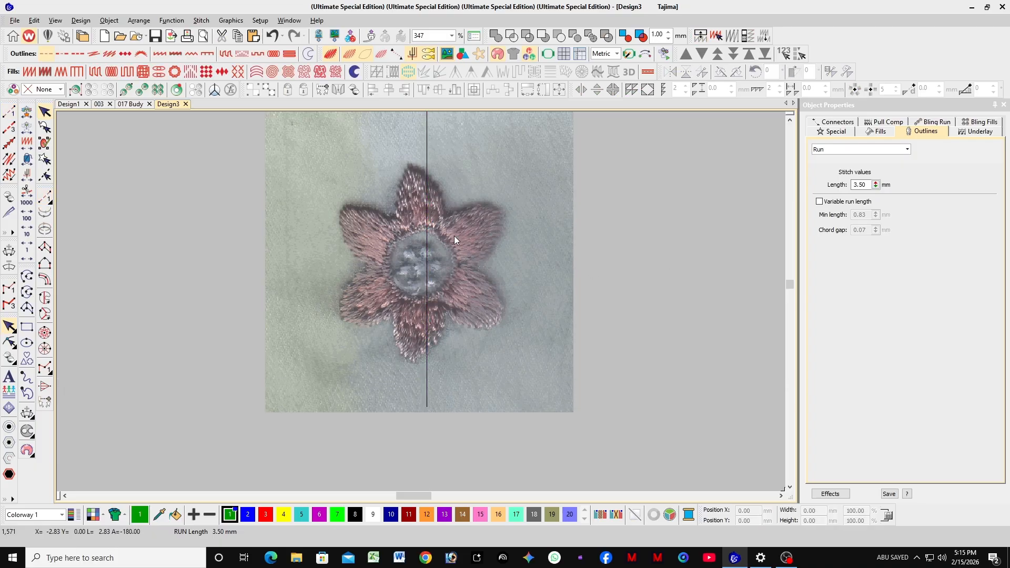
Move the vertical run line slightly left to run through the middle of the flower's centre circle.
scroll(437, 263, "up", 2)
left_click(381, 284)
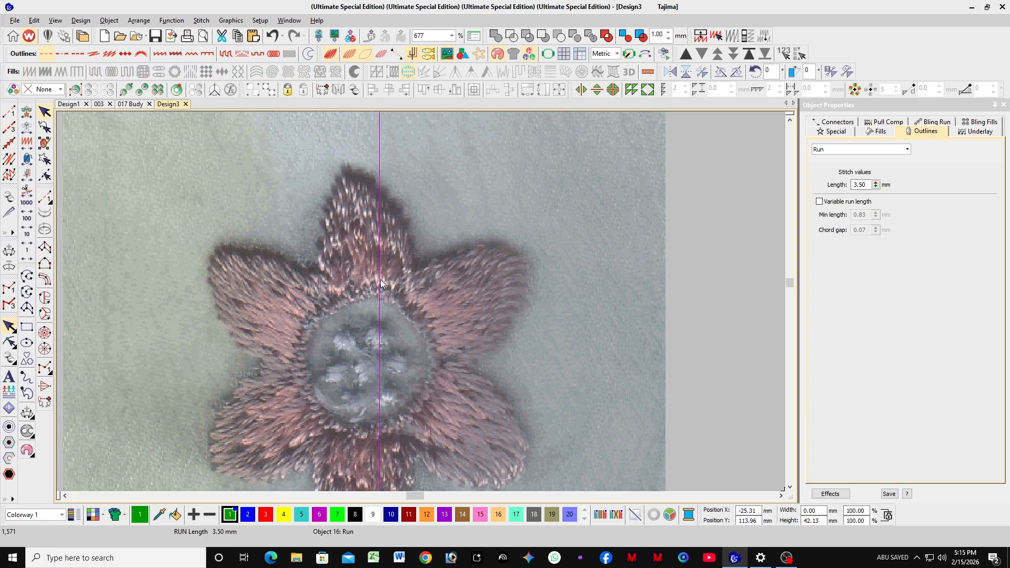
left_click_drag(381, 285, 380, 276)
scroll(420, 302, "down", 2)
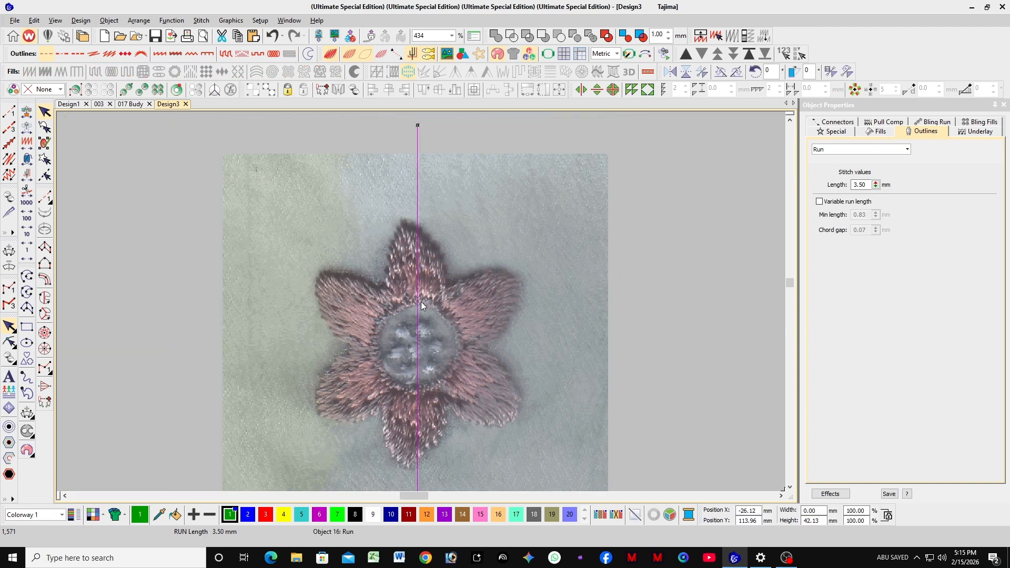
left_click(467, 272)
scroll(421, 301, "up", 2)
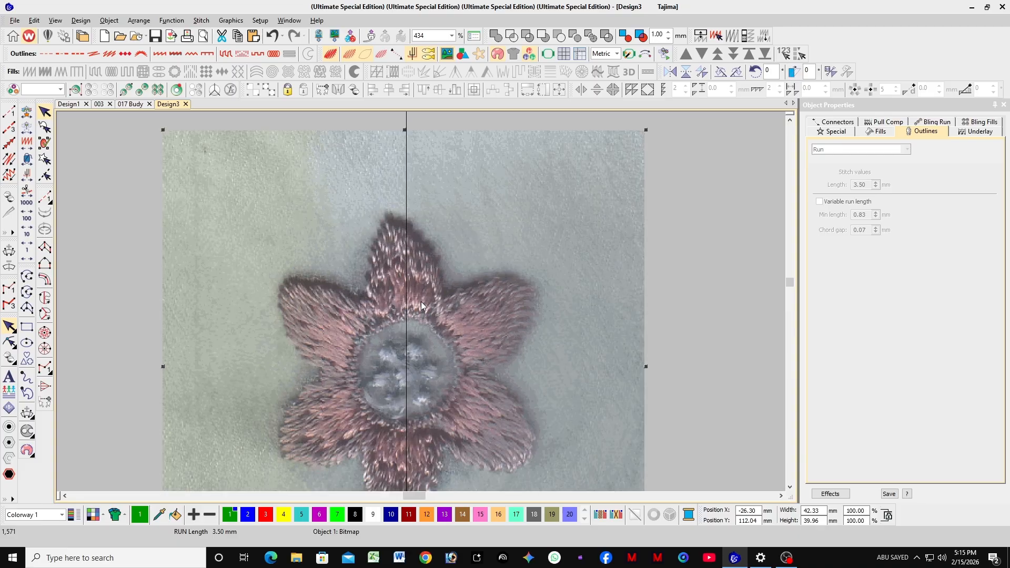
scroll(414, 301, "down", 1)
scroll(417, 311, "down", 2)
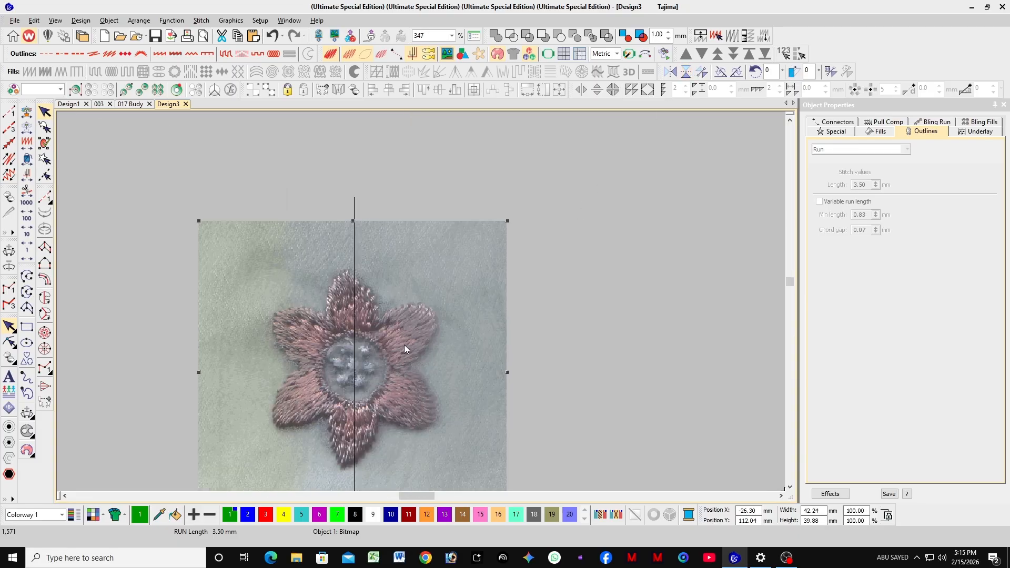
scroll(403, 345, "up", 1)
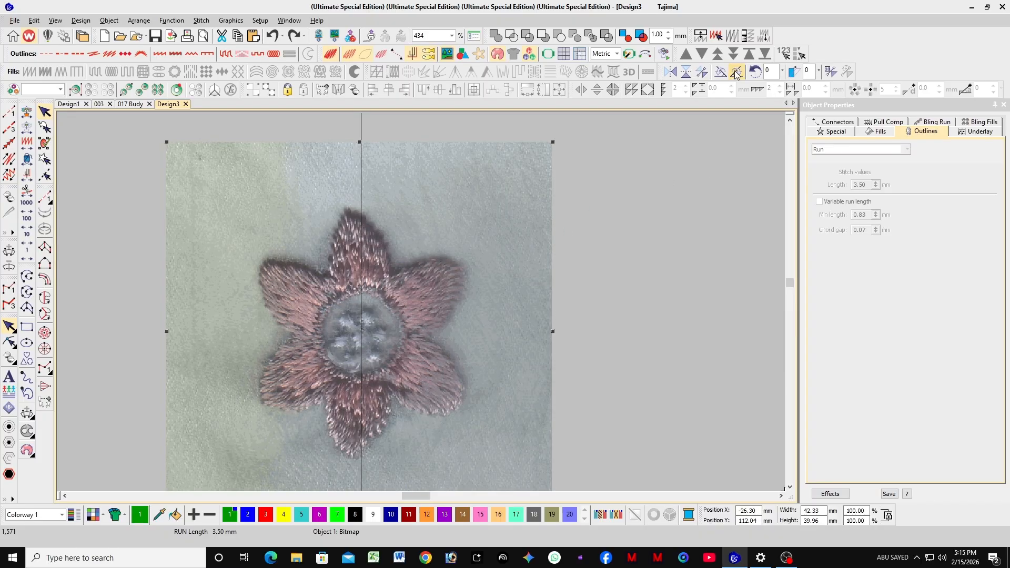
double_click(769, 71)
left_click(721, 147)
scroll(421, 324, "up", 2)
scroll(427, 306, "down", 1)
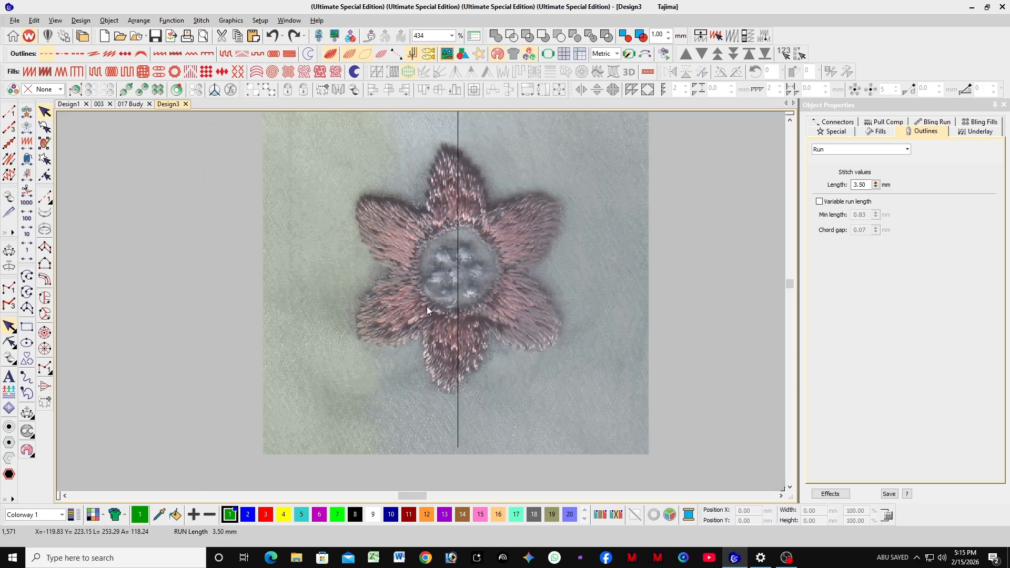
scroll(426, 305, "up", 2)
scroll(426, 301, "down", 2)
scroll(420, 301, "up", 1)
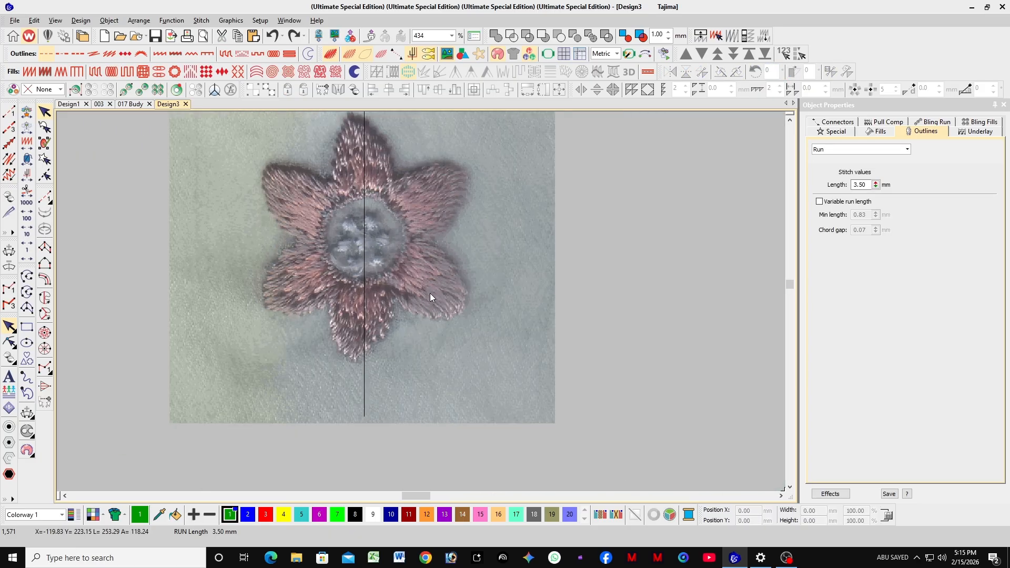
Rotate the cropped flower bitmap clockwise in increments until a well-shaped petal points straight up along the vertical line.
left_click(430, 293)
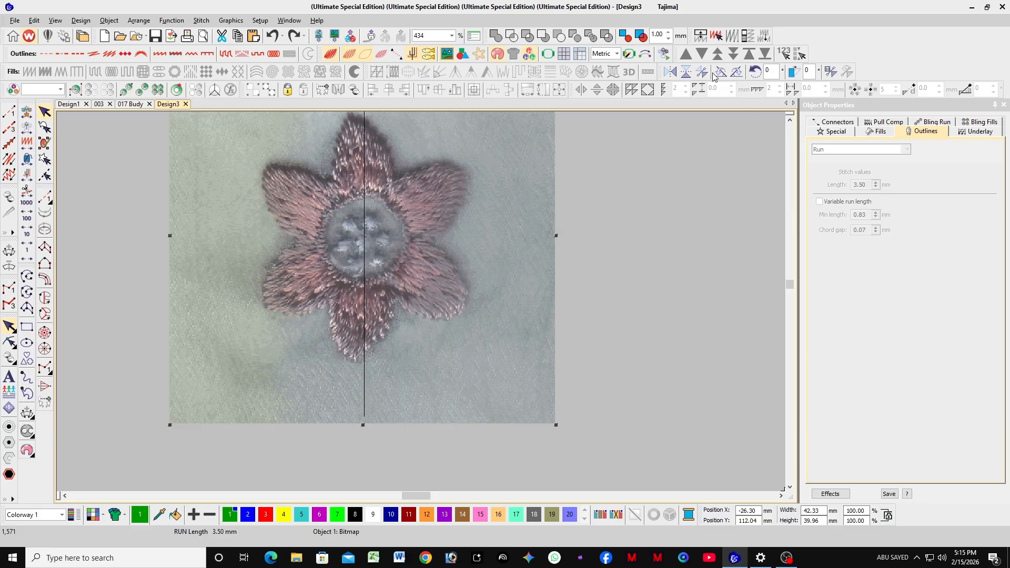
left_click(739, 72)
left_click(739, 72)
left_click(739, 73)
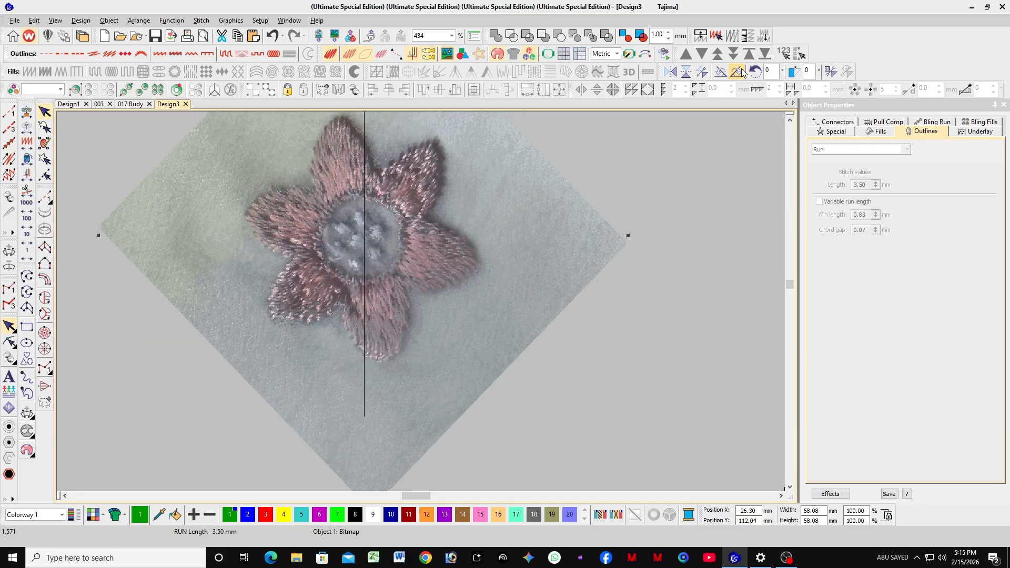
left_click(739, 72)
left_click(739, 72)
left_click(739, 72)
left_click(740, 73)
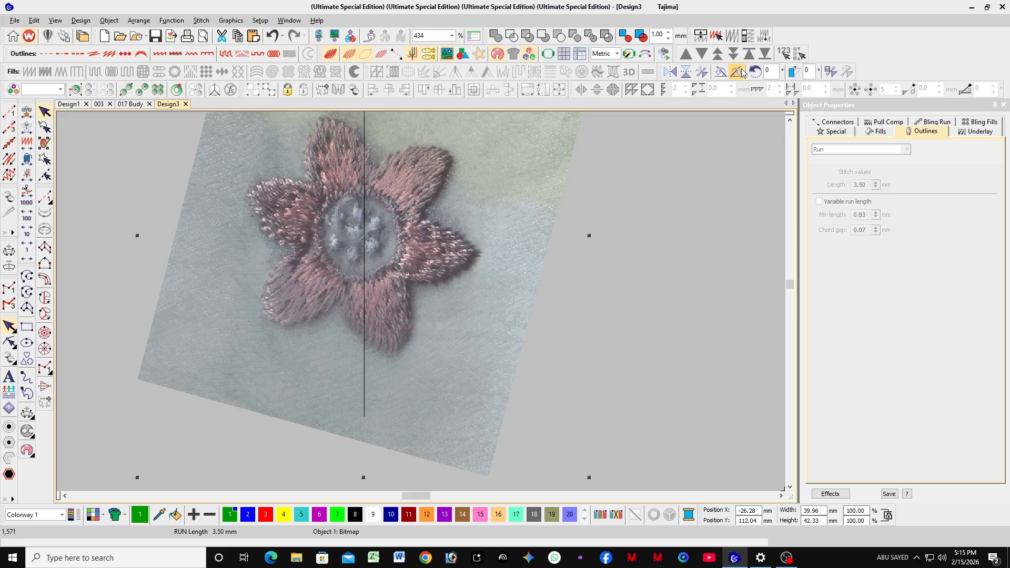
left_click(740, 72)
left_click(741, 72)
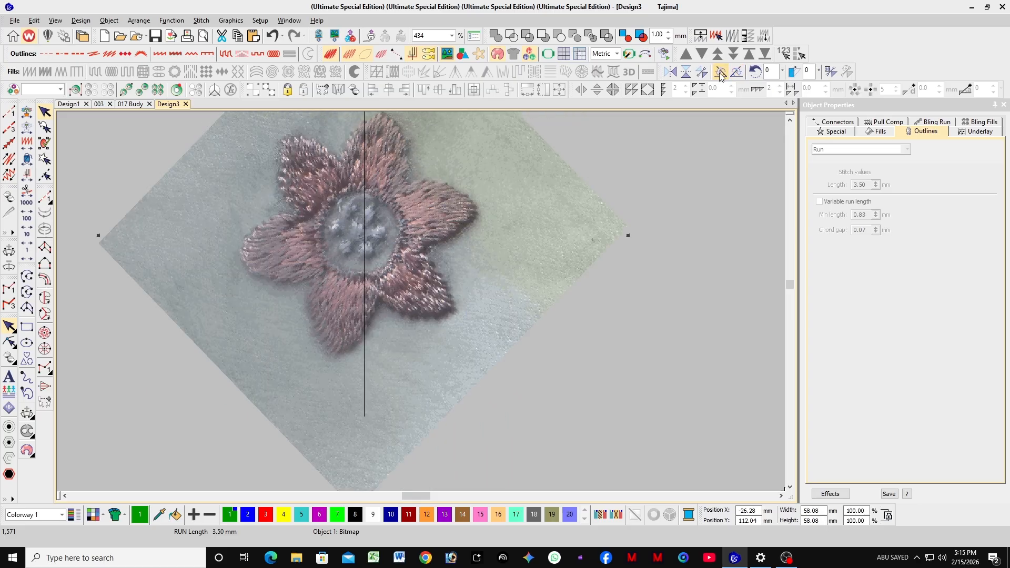
left_click(719, 74)
Shift the rotated flower bitmap sideways so the upward petal and centre circle are centred on the vertical line.
scroll(442, 321, "up", 3)
scroll(457, 321, "down", 8)
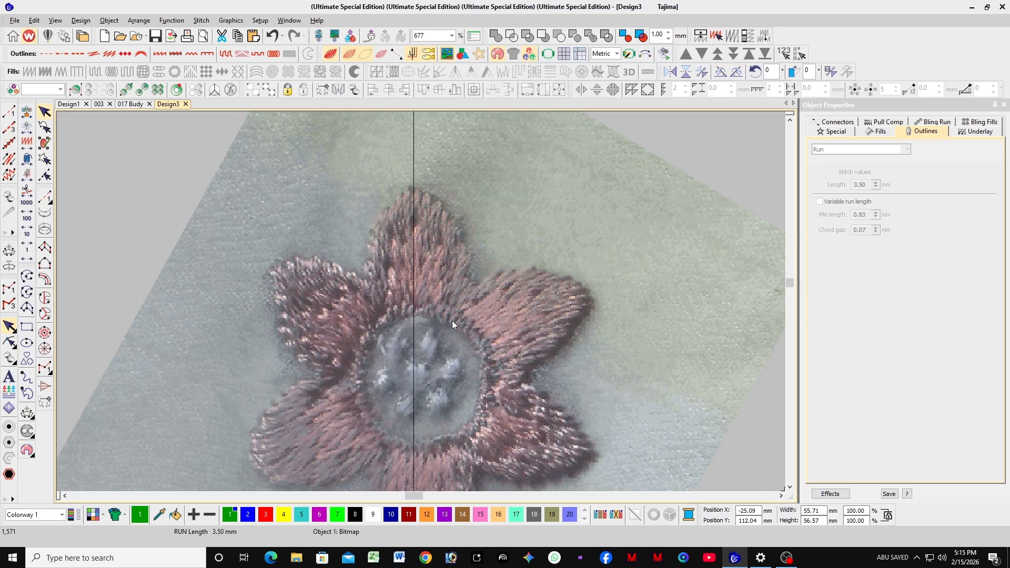
key("Escape")
scroll(421, 304, "up", 7)
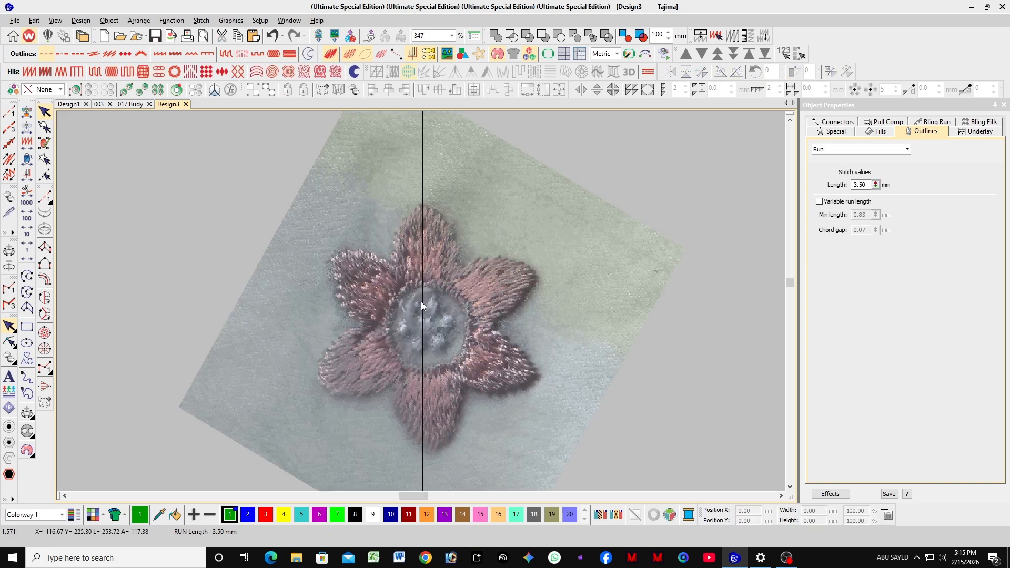
left_click(454, 281)
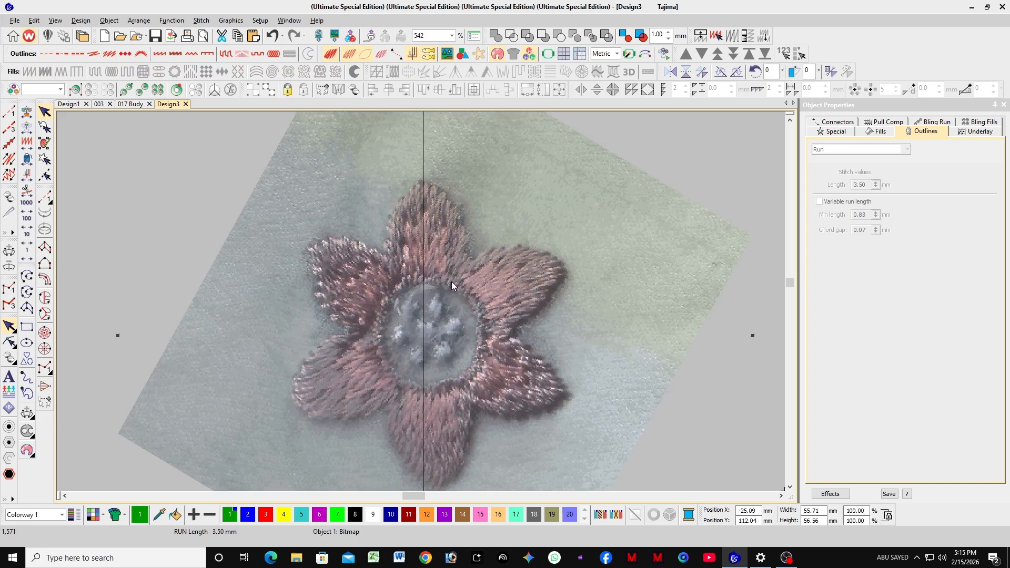
scroll(453, 282, "down", 6)
left_click(616, 210)
scroll(421, 302, "up", 9)
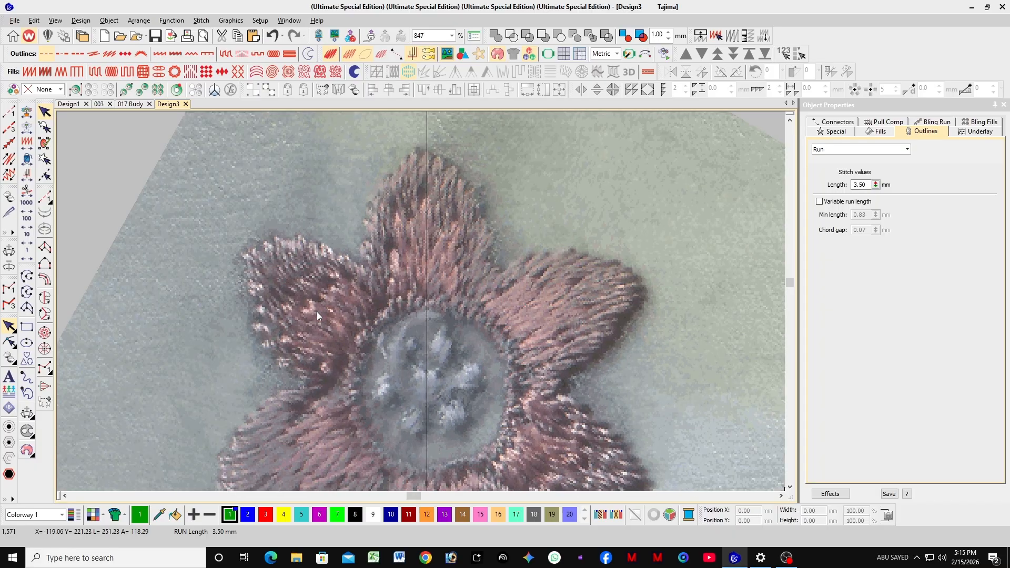
Trace the upward petal's left edge as a curved run about 3.8 by 8.9 mm, from the centre circle to the tip on the vertical line.
left_click(9, 112)
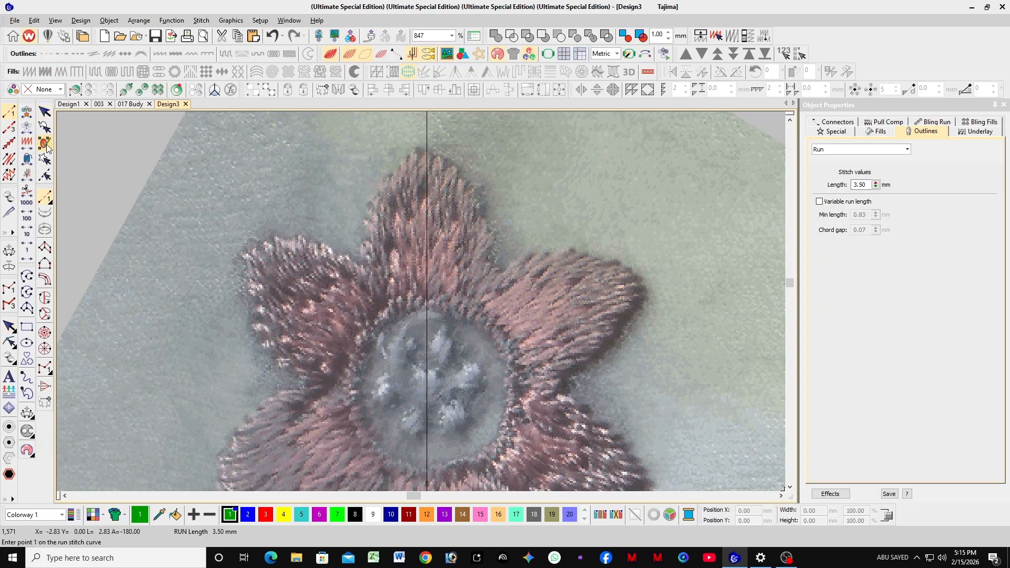
left_click(394, 304)
left_click(364, 261)
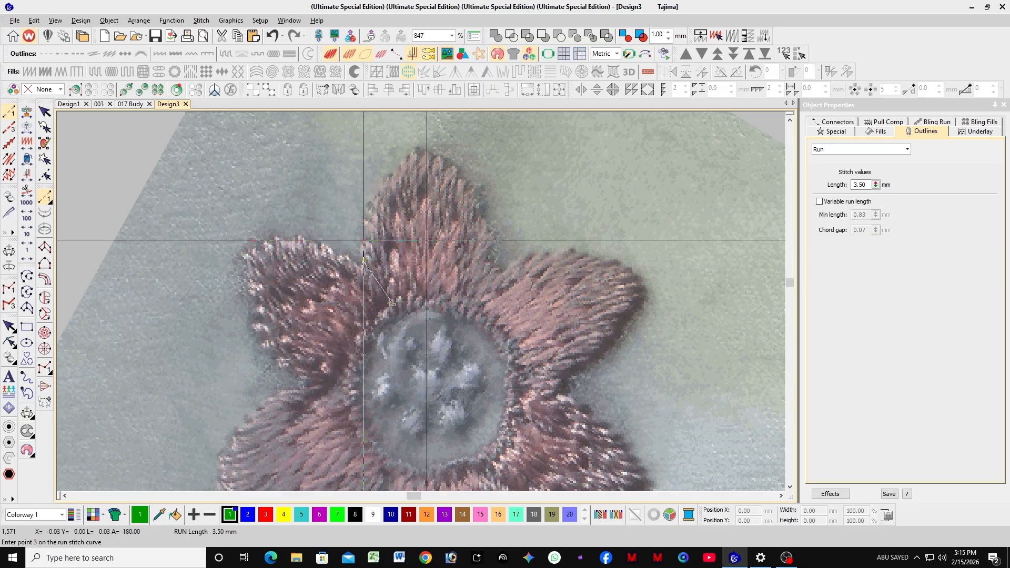
key("BackSpace")
scroll(381, 300, "up", 1)
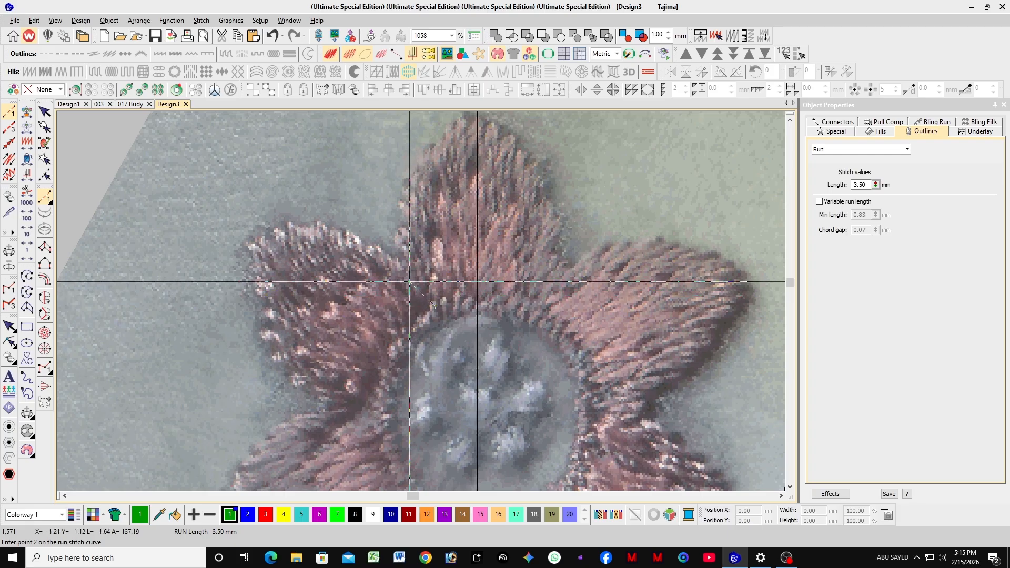
key("BackSpace")
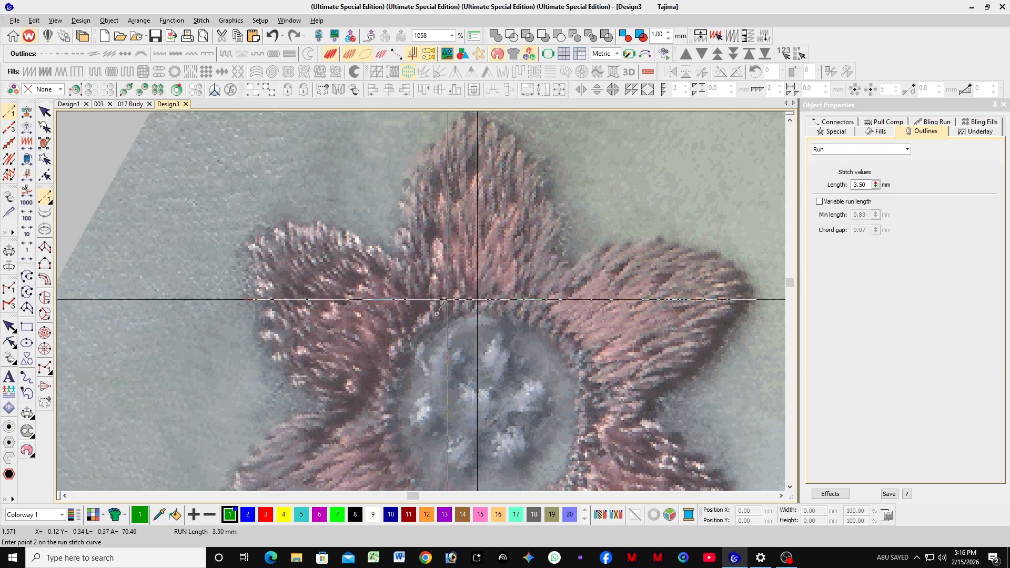
left_click(393, 249)
right_click(393, 249)
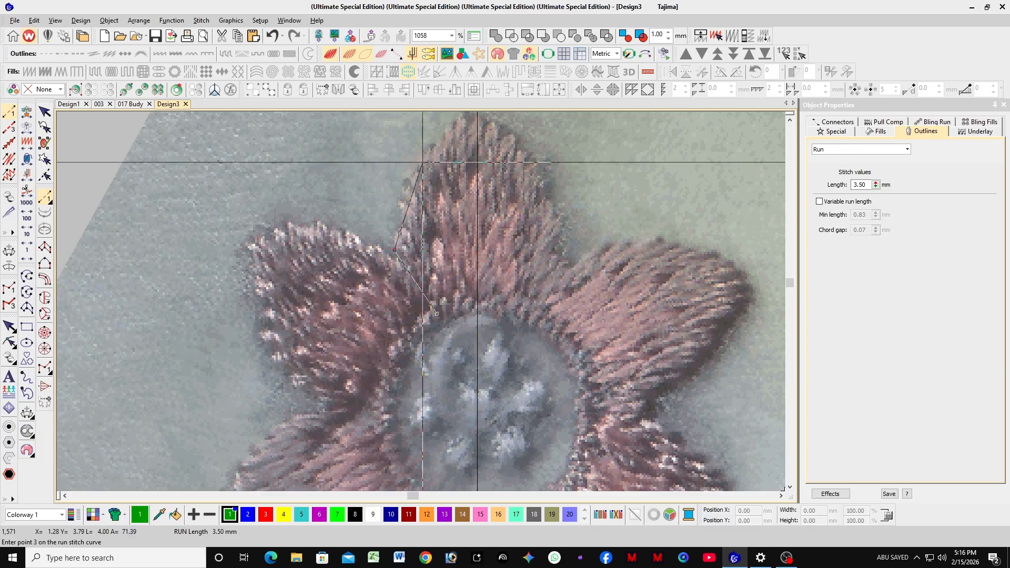
right_click(408, 174)
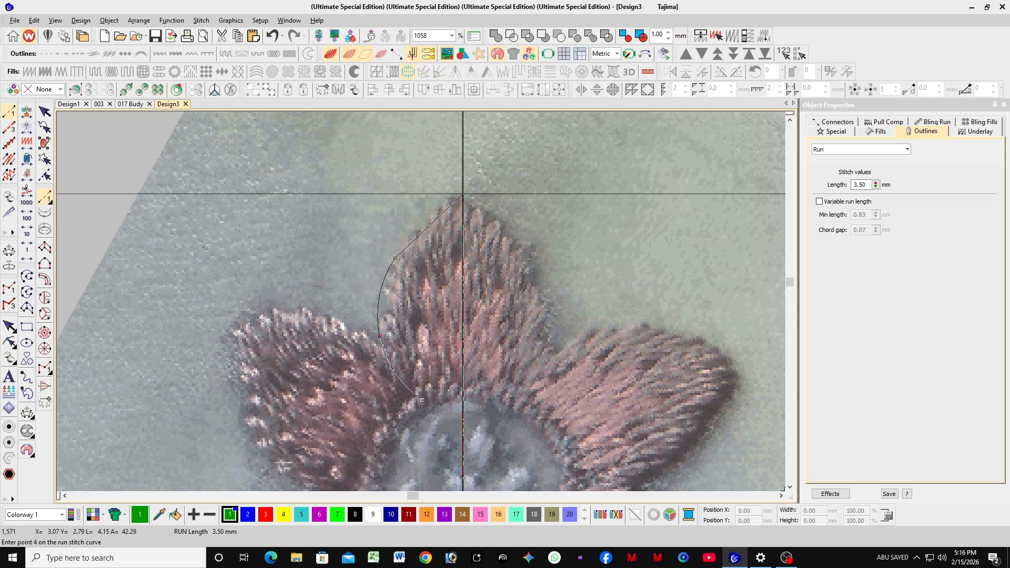
right_click(463, 194)
key("Return")
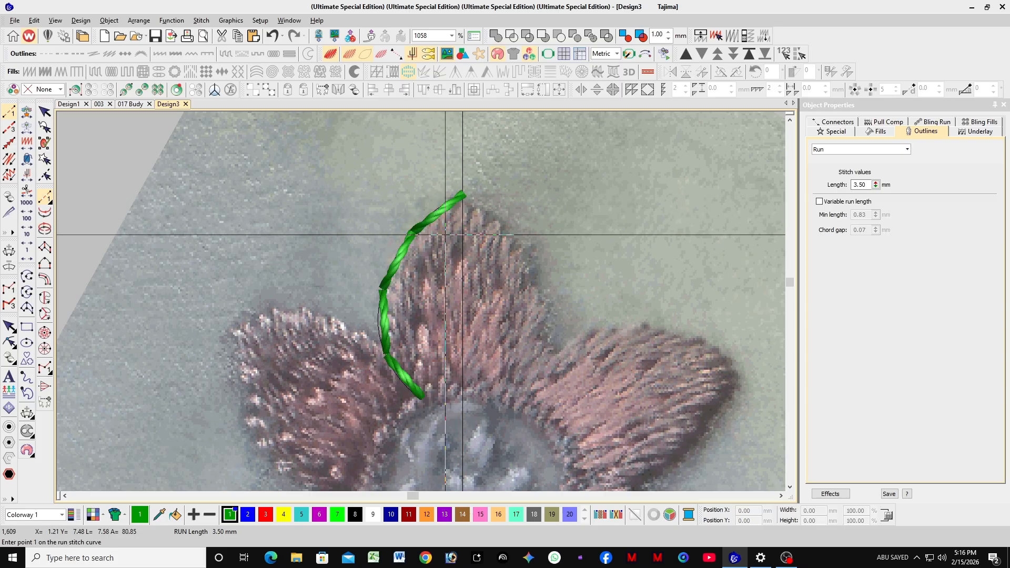
key("Escape")
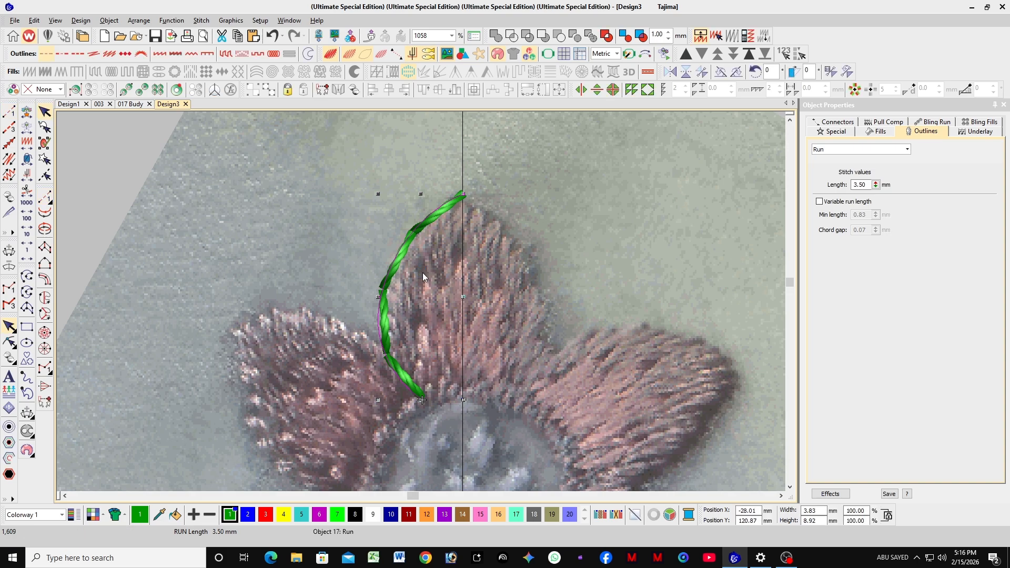
Turn off the half outline's stitches, mirror-copy it horizontally across the vertical line, and merge both halves into one petal outline.
key("g")
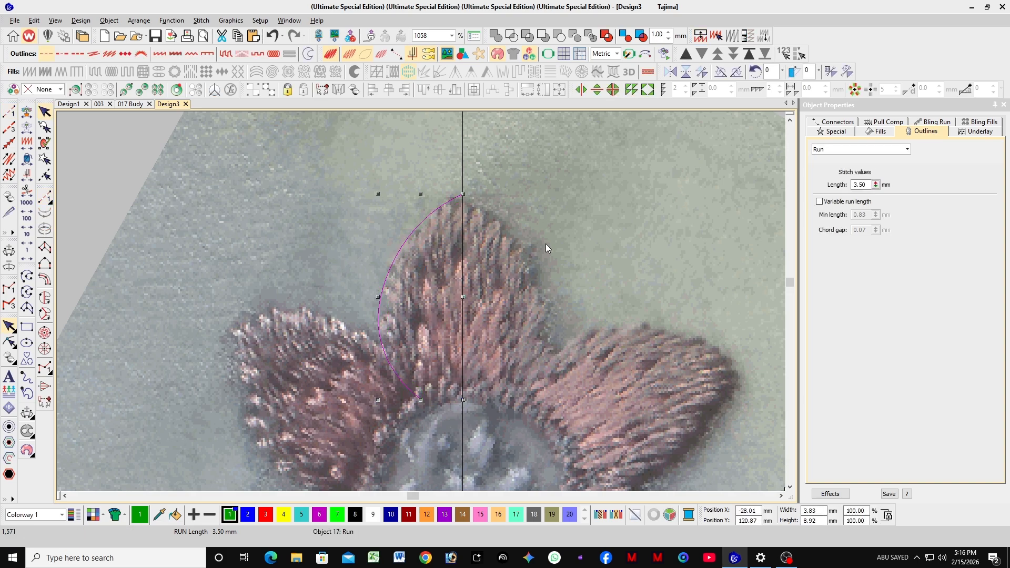
left_click(580, 94)
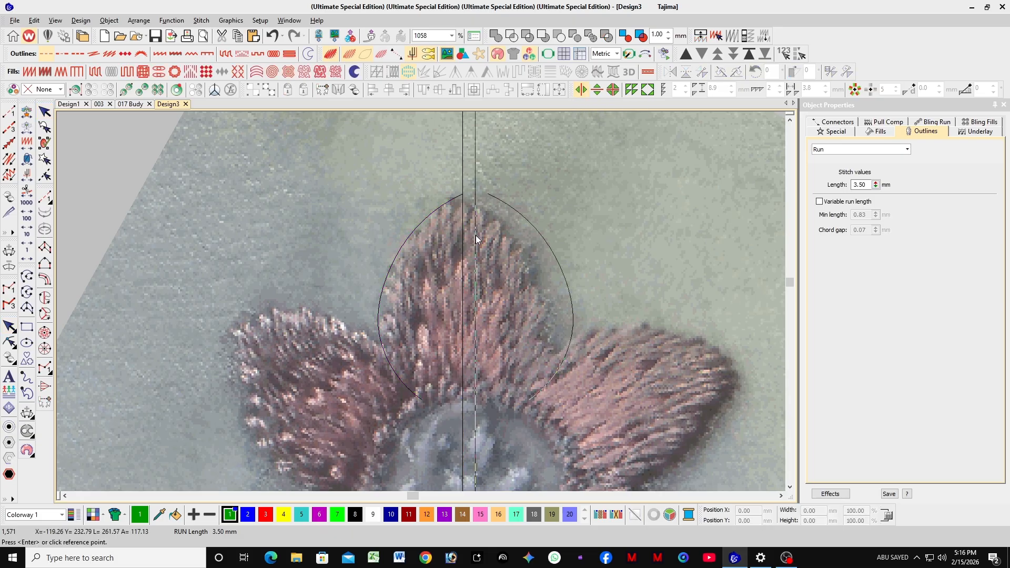
scroll(448, 268, "up", 2)
scroll(421, 302, "up", 2)
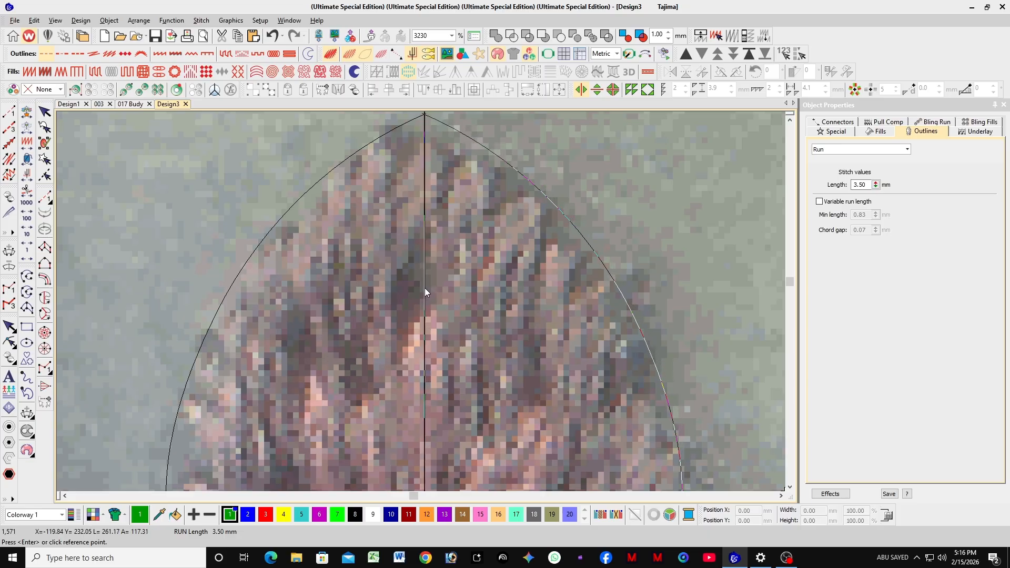
scroll(424, 289, "up", 2)
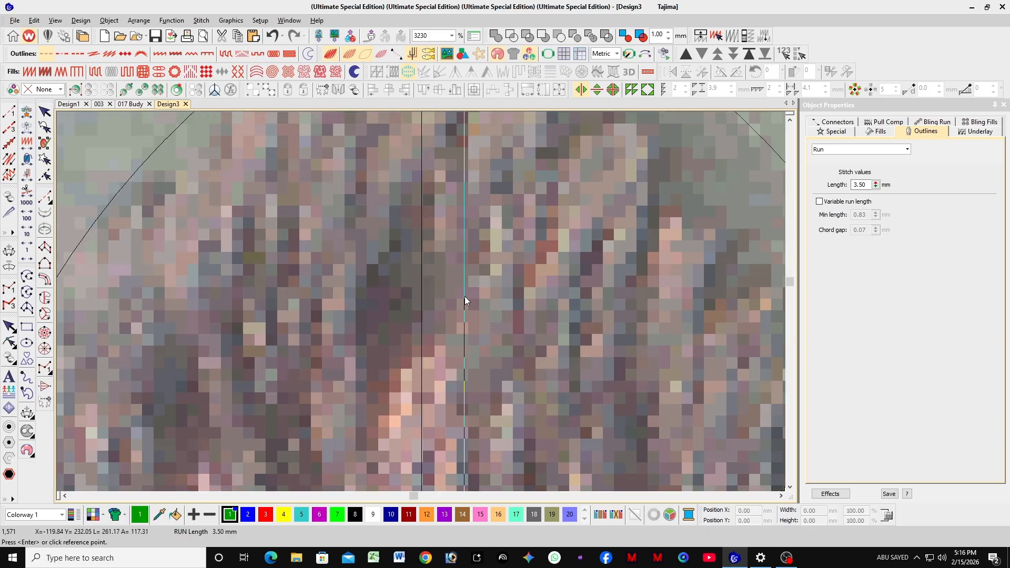
left_click(422, 301)
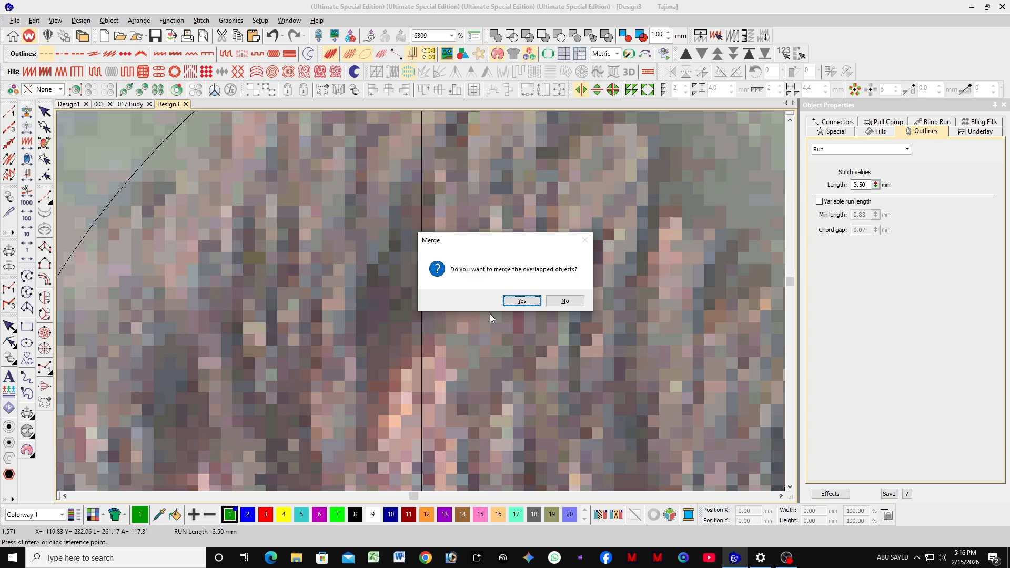
left_click(521, 301)
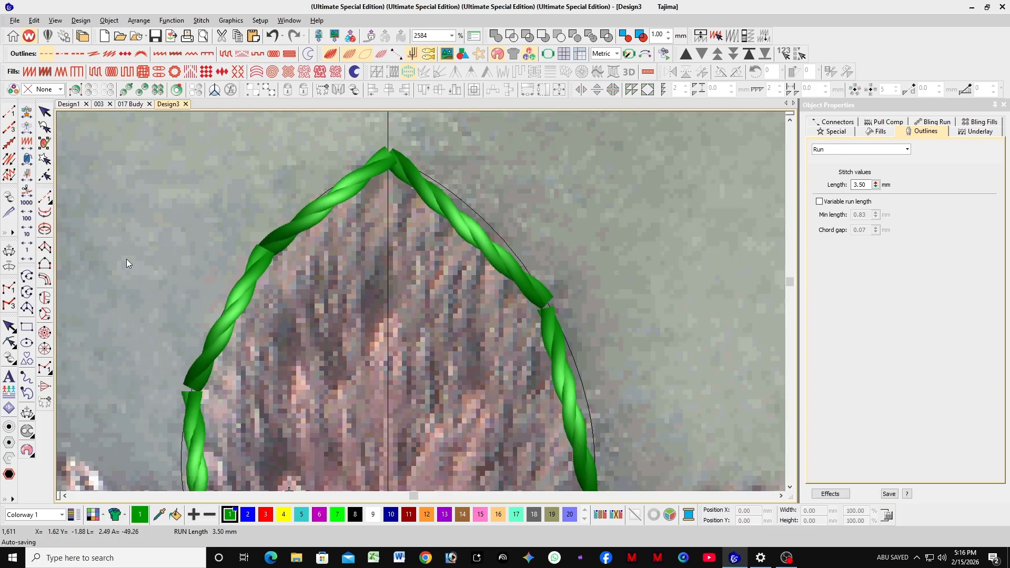
Turn off stitch generation for the merged petal outline, leaving only its contour, and select the flower bitmap.
left_click(455, 210)
key("g")
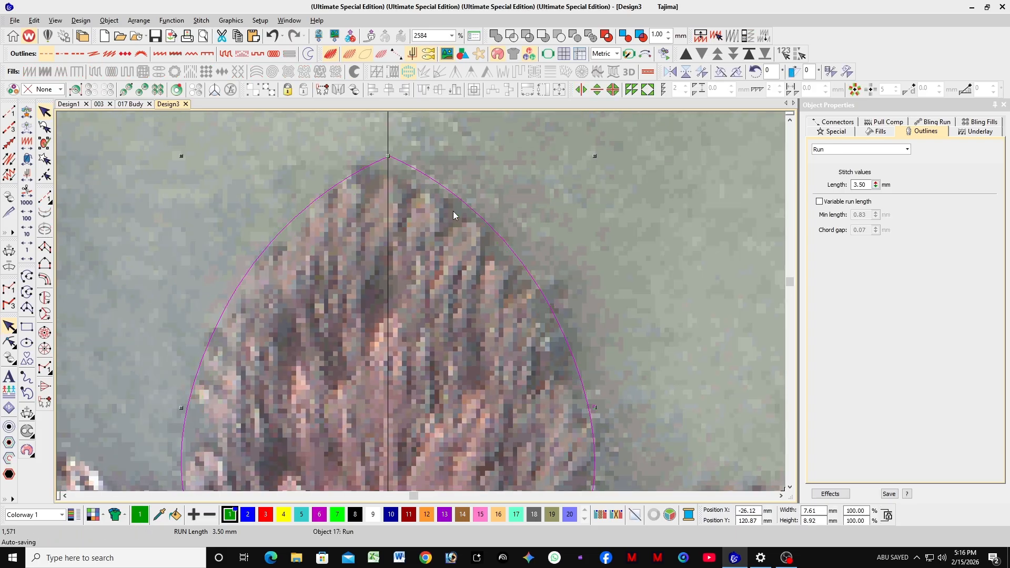
left_click(683, 197)
scroll(419, 305, "down", 2)
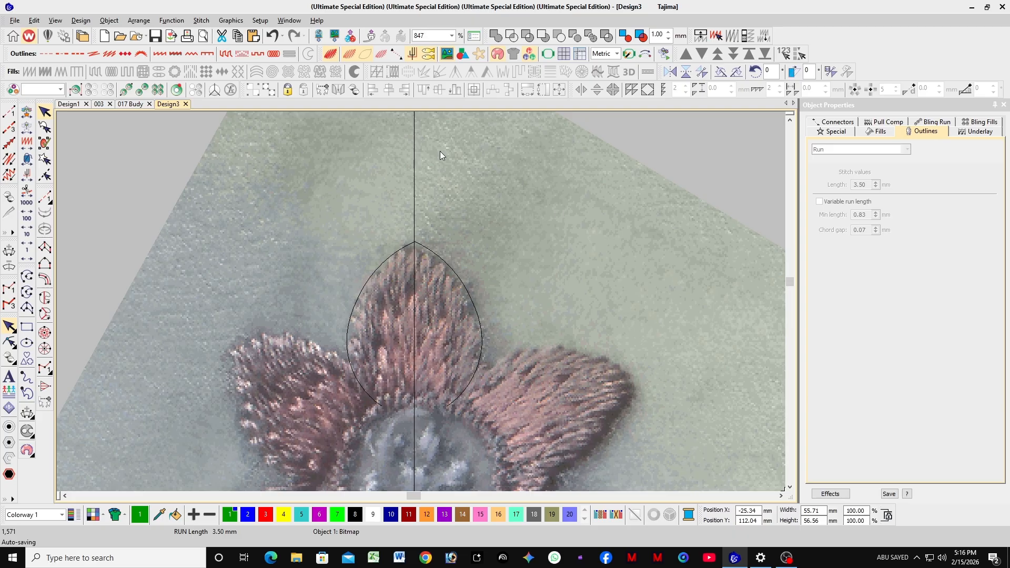
Digitize the left half of the upward petal as Column A satin, placing point pairs between base and outline from the left corner to the tip.
scroll(417, 336, "up", 2)
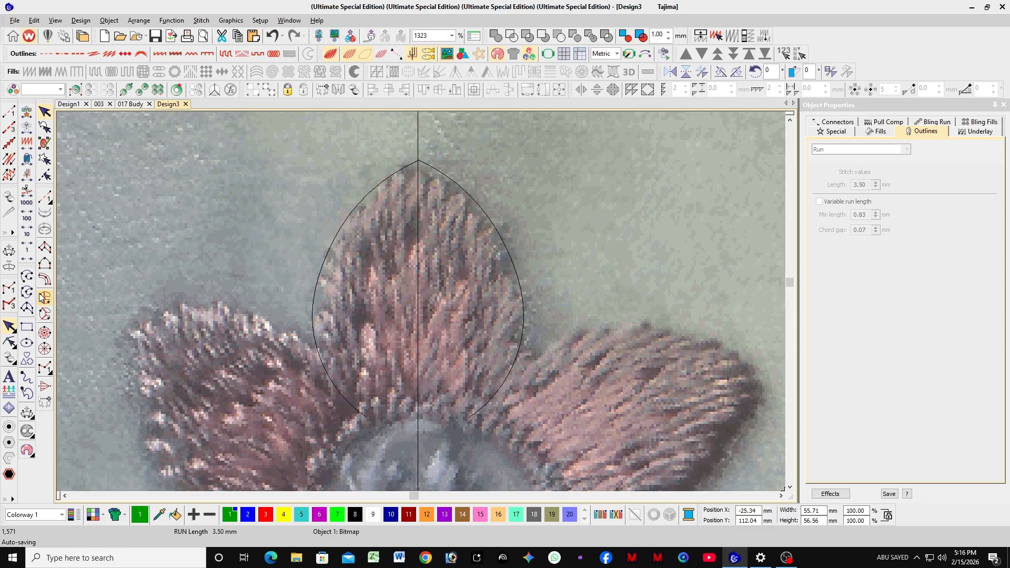
left_click(45, 248)
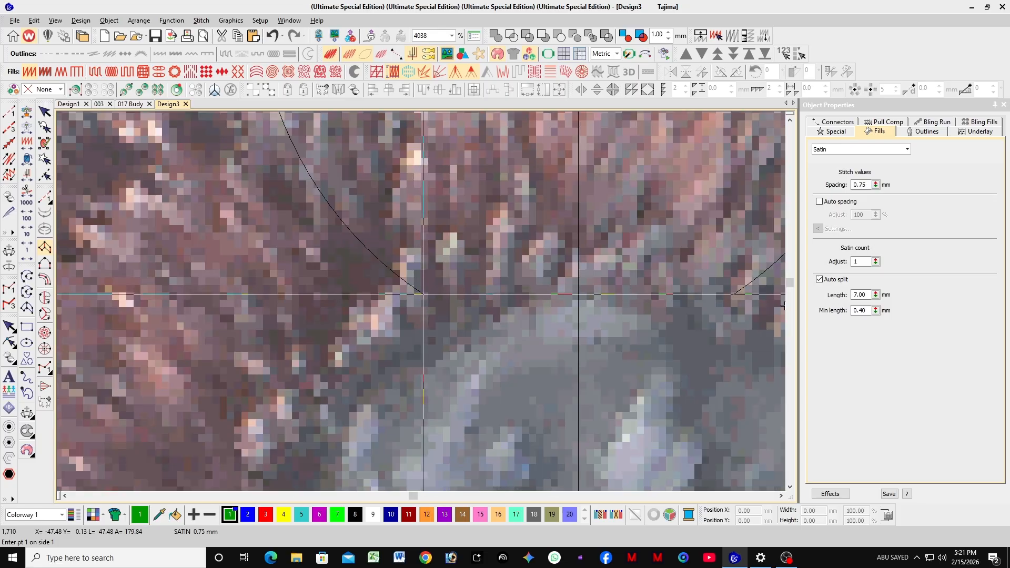
left_click(423, 294)
scroll(336, 179, "down", 2)
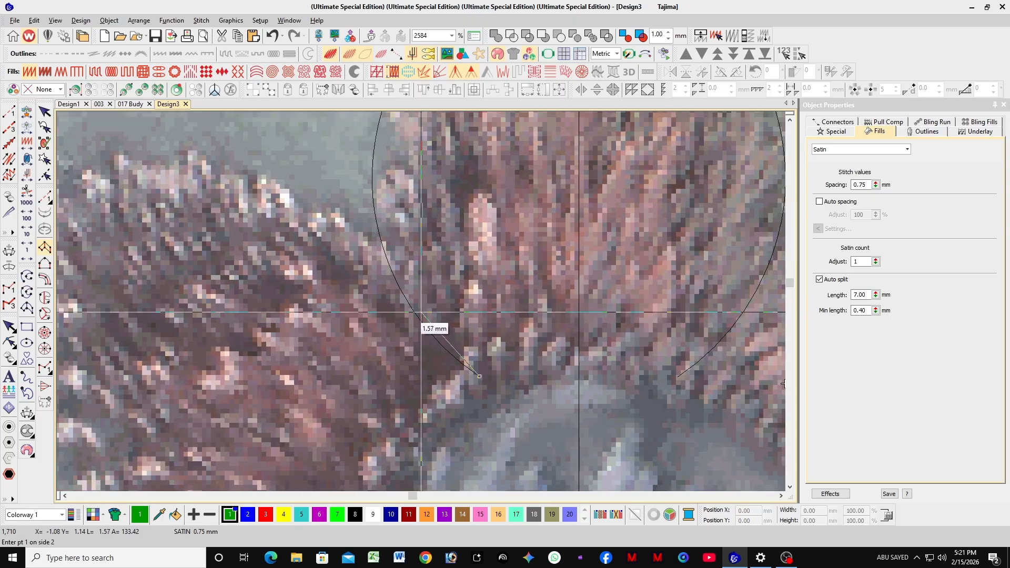
left_click(396, 283)
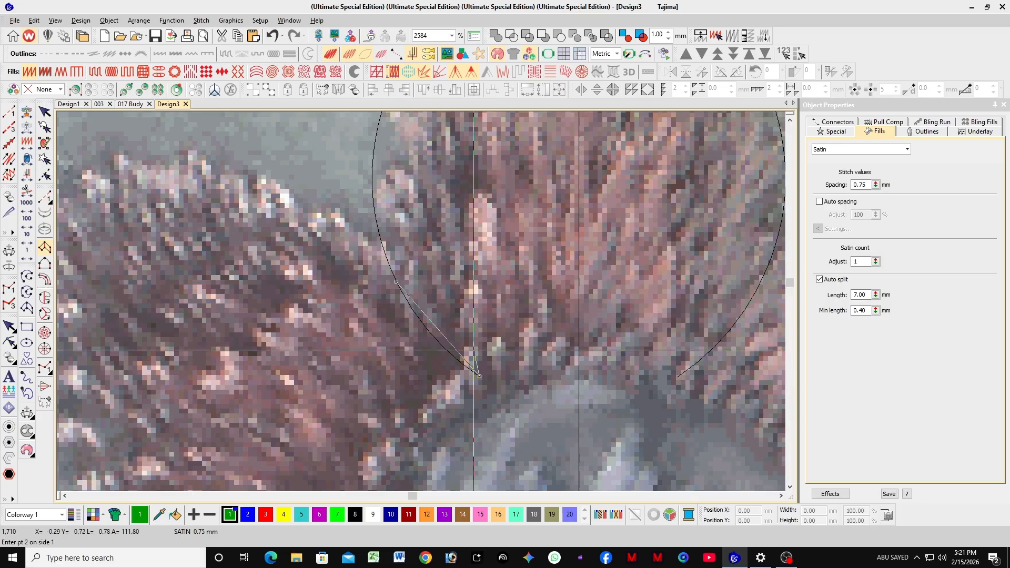
left_click(498, 381)
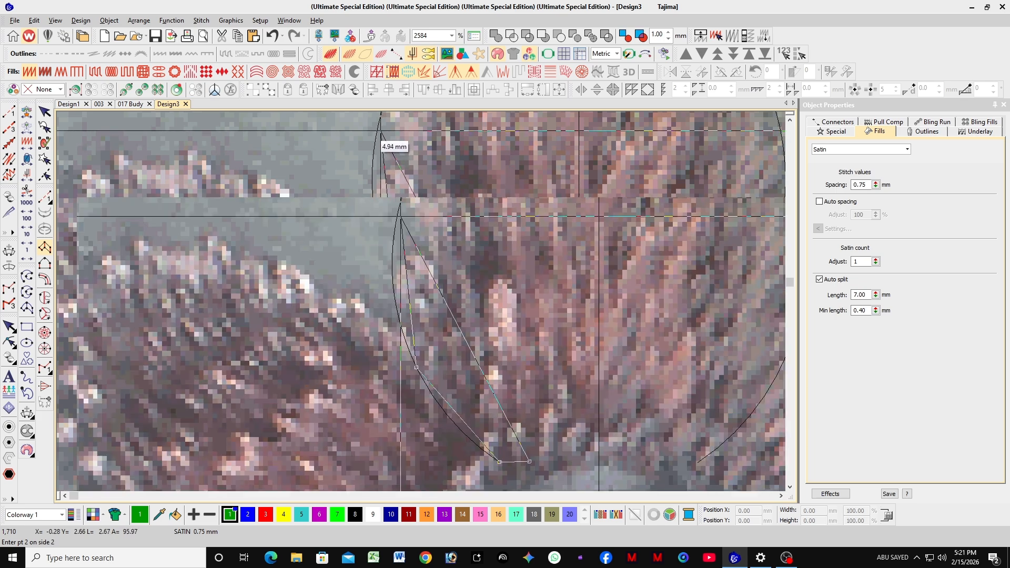
left_click(399, 212)
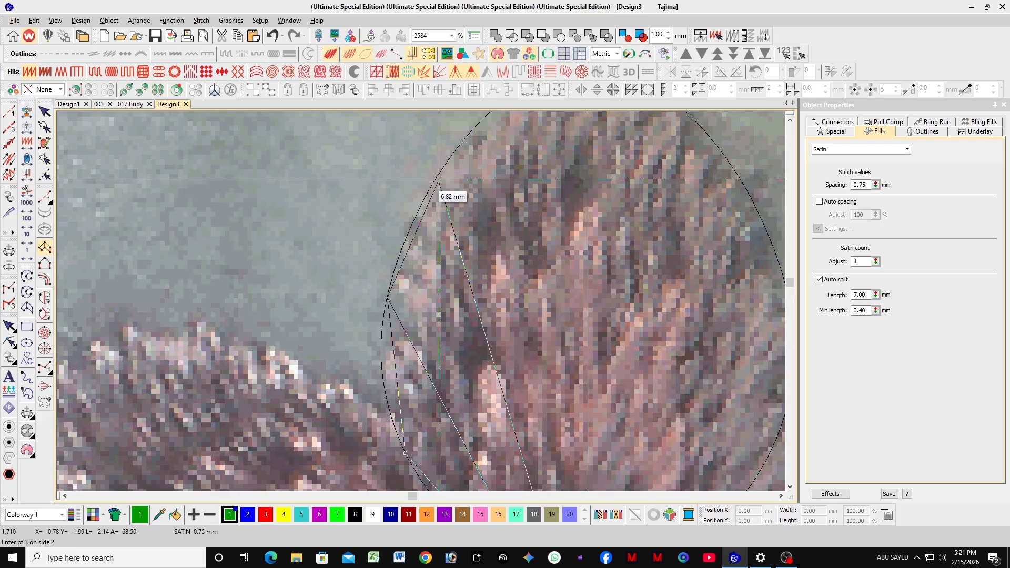
left_click(459, 152)
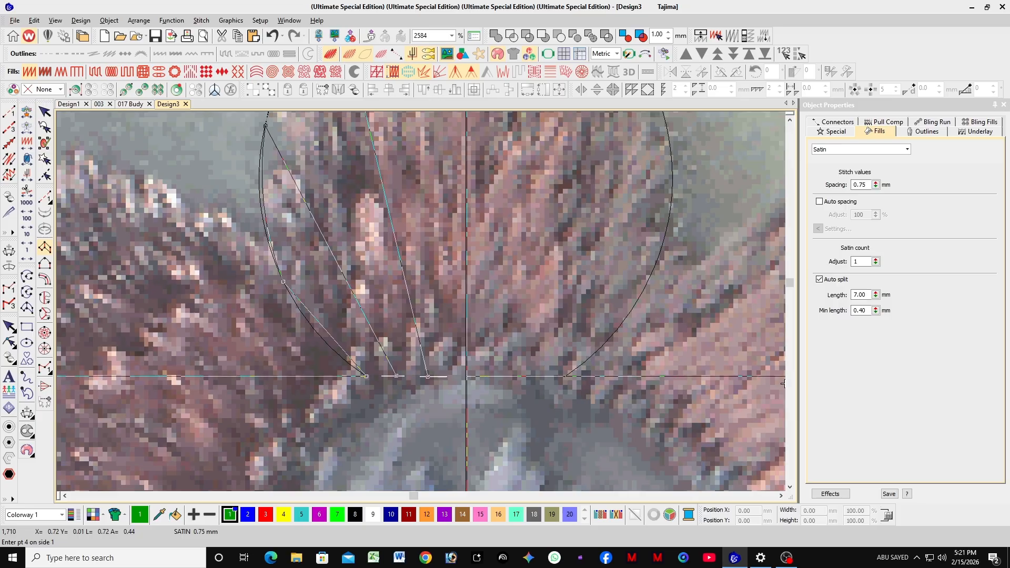
left_click(467, 376)
scroll(421, 271, "down", 2)
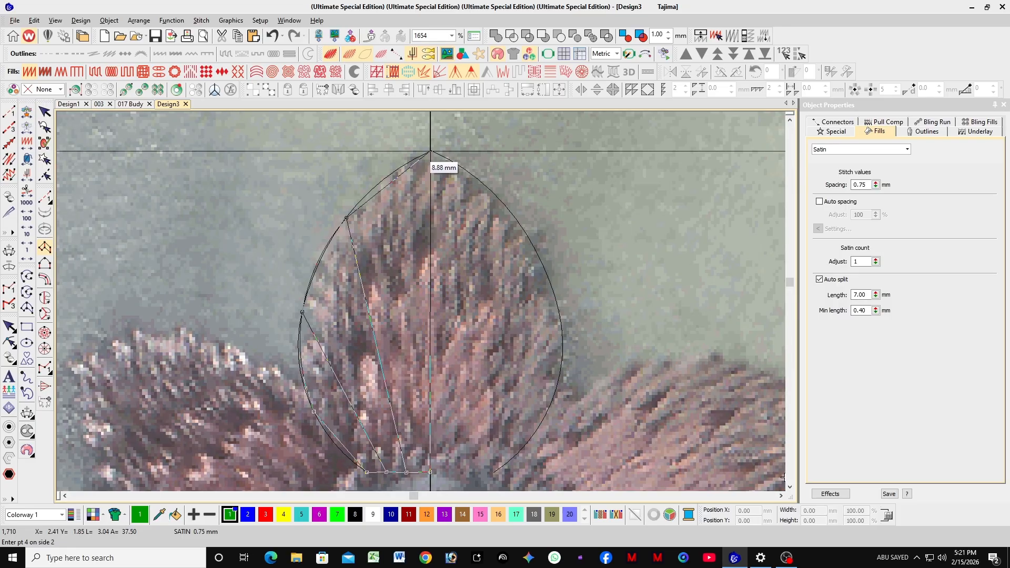
left_click(430, 152)
Continue the Column A point pairs down the petal's right half to the base corner and generate the satin petal, about 7.6 by 8.9 mm.
scroll(431, 448, "up", 1)
left_click(418, 323)
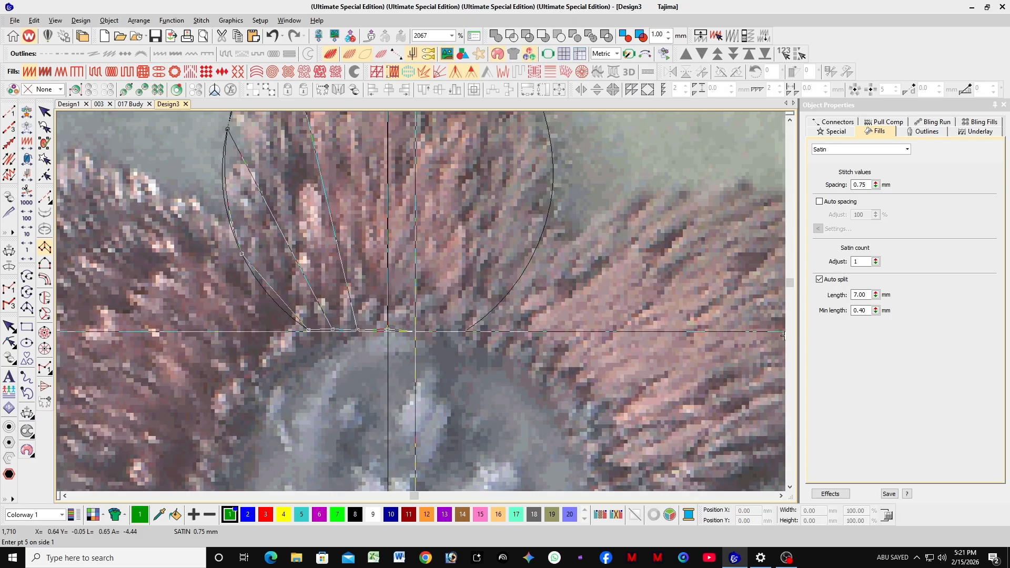
scroll(432, 209, "up", 3)
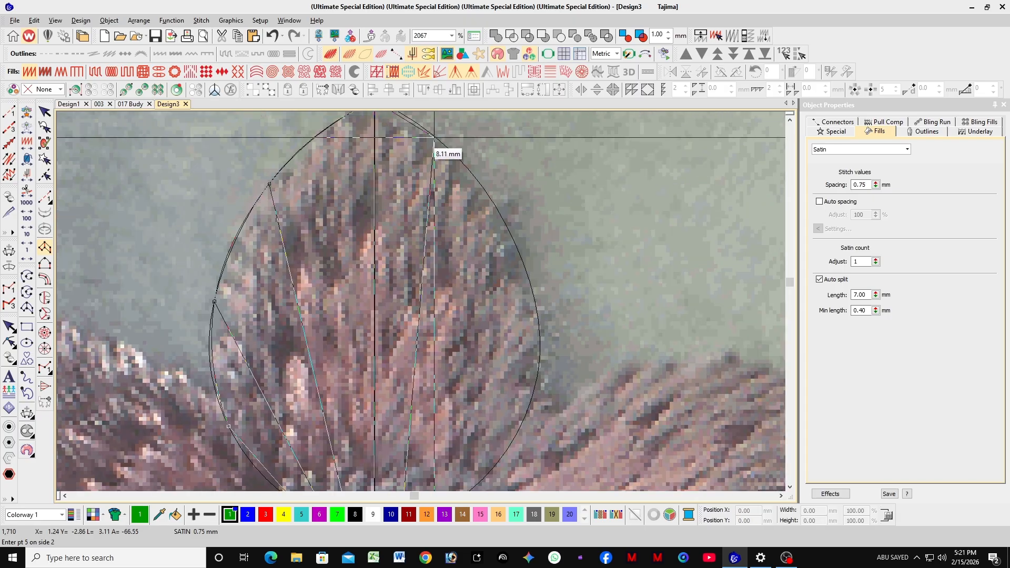
left_click(467, 168)
scroll(447, 337, "down", 1)
scroll(439, 400, "up", 2)
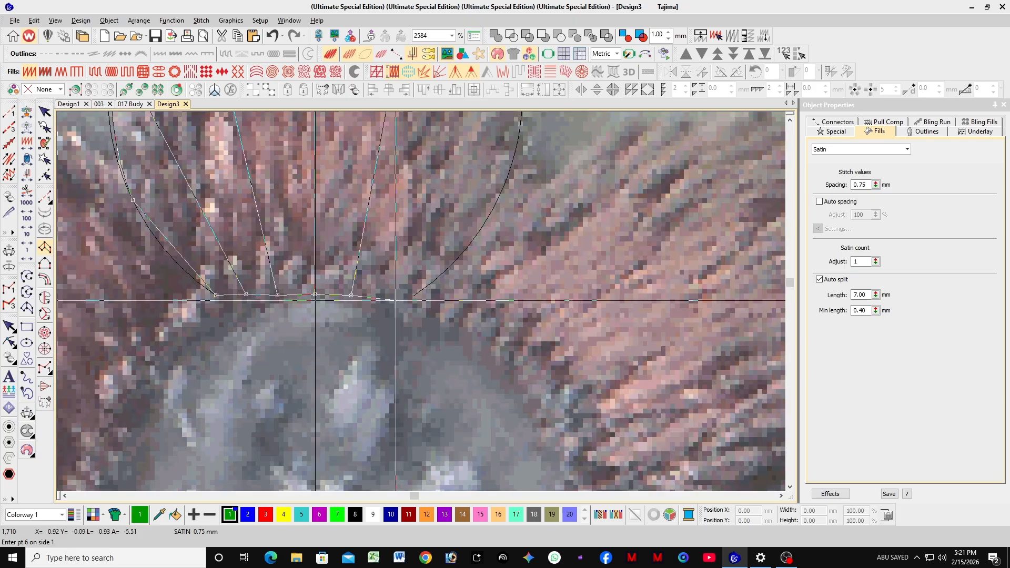
left_click(389, 297)
scroll(470, 206, "down", 3)
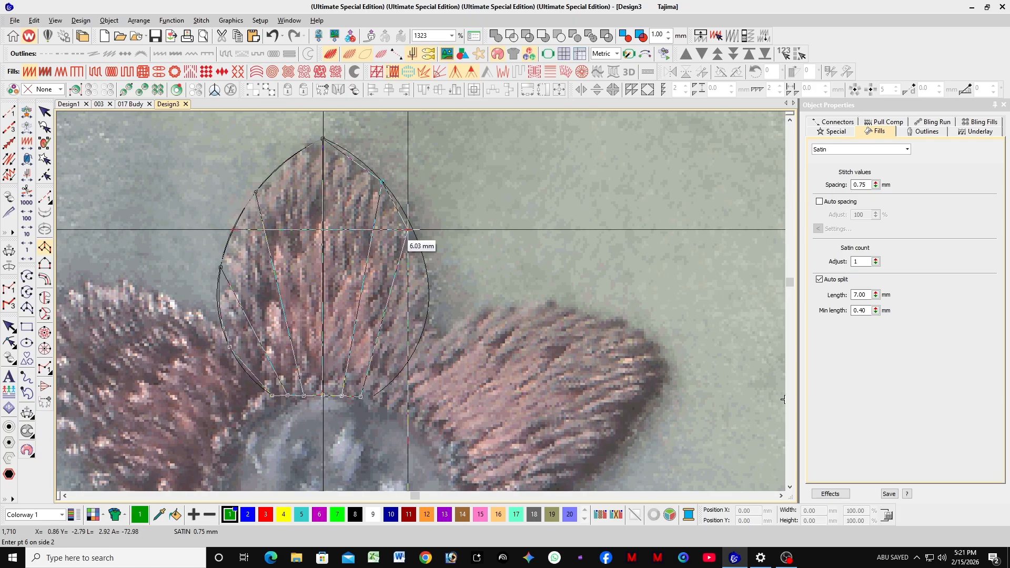
left_click(415, 232)
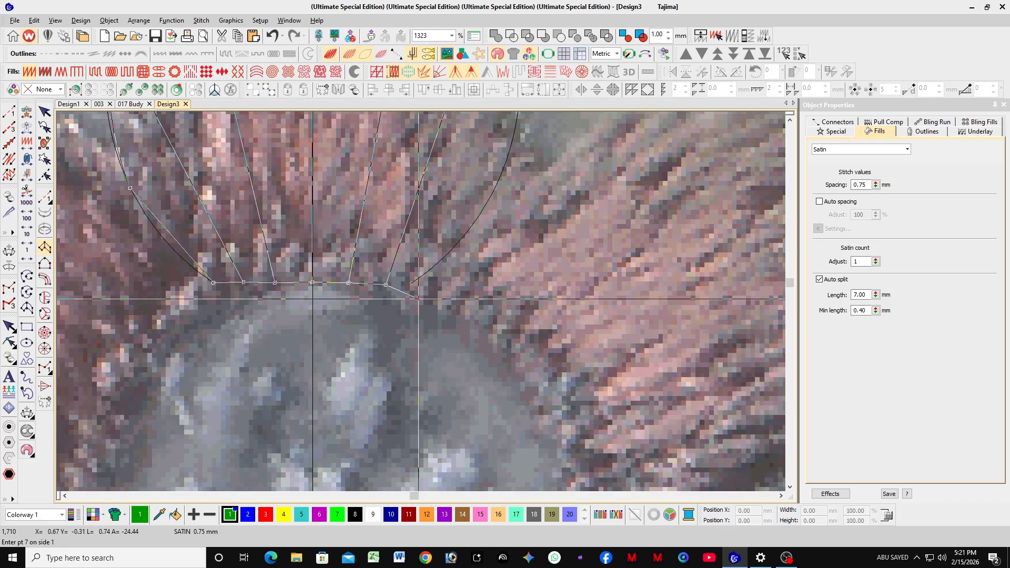
scroll(373, 394, "up", 3)
left_click(409, 284)
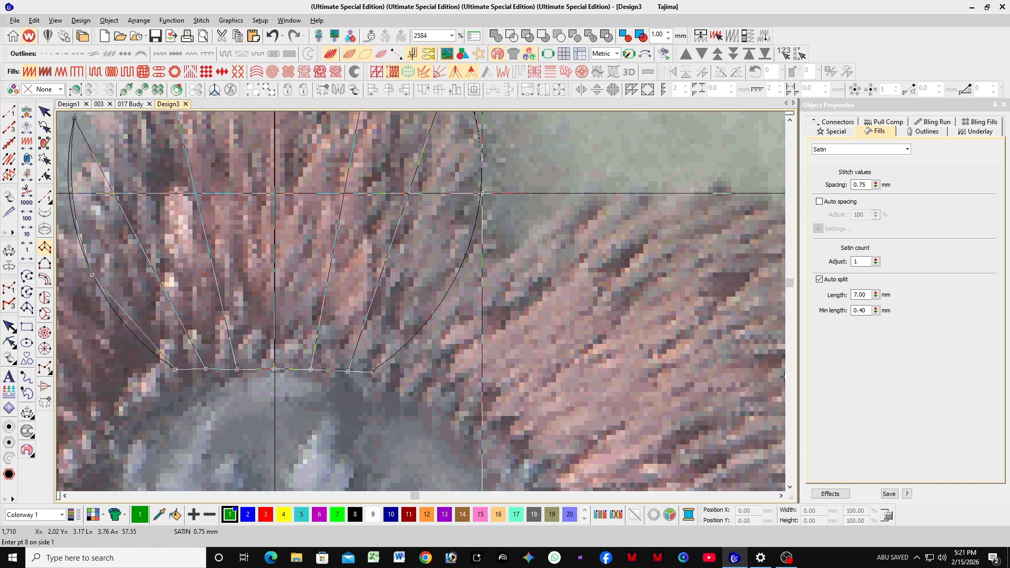
key("Return")
scroll(454, 236, "down", 5)
scroll(335, 278, "up", 1)
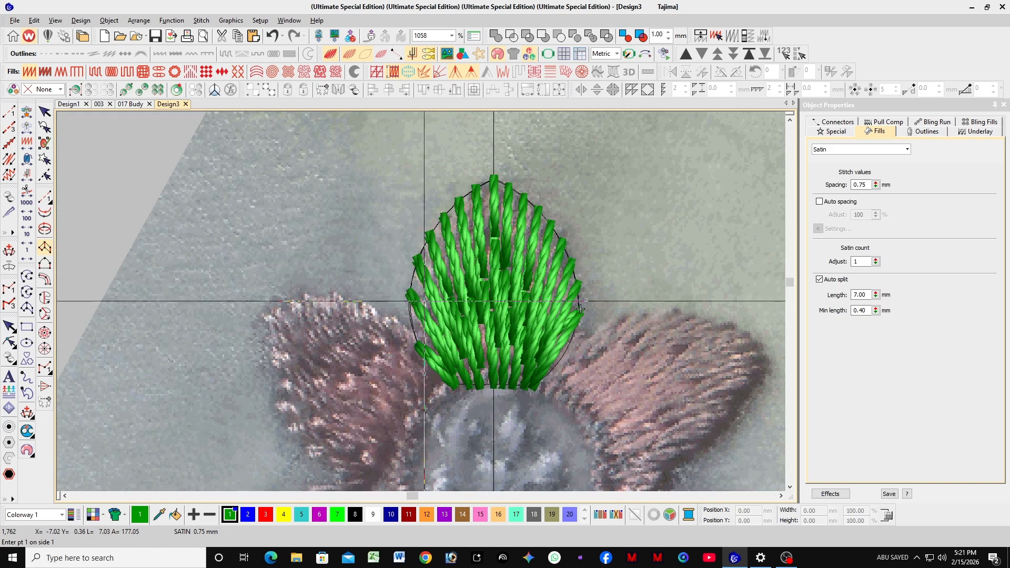
Move the finished Column A petal sideways off the flower to expose the petal outline.
key("Escape")
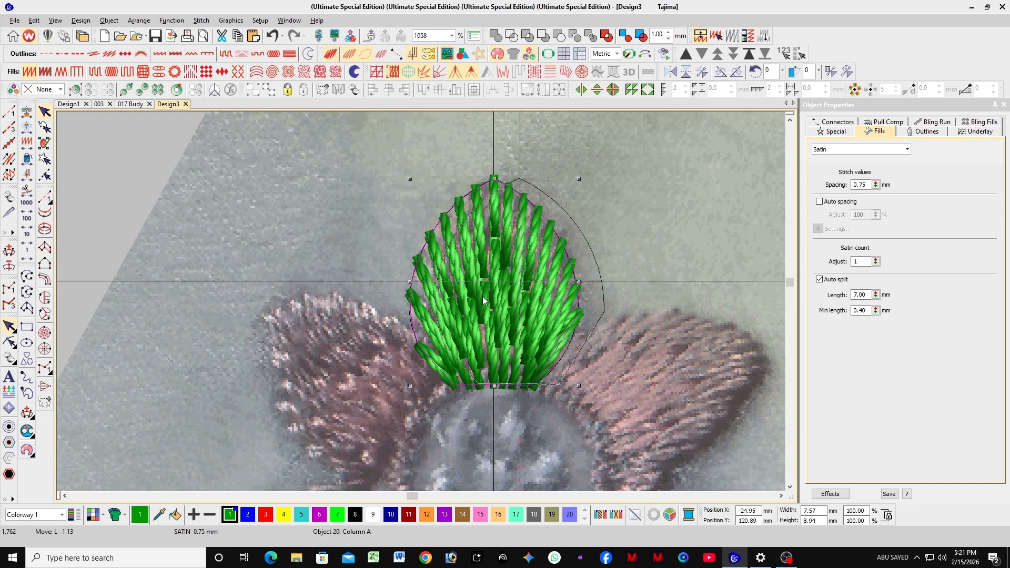
left_click_drag(424, 299, 3, 303)
left_click_drag(182, 292, 124, 305)
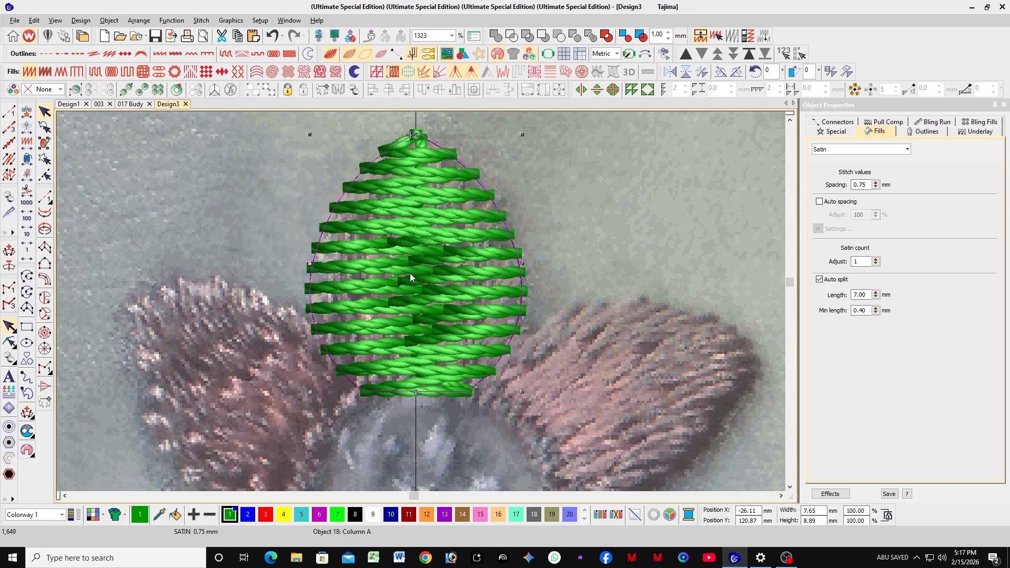
Start a Column B satin on the upward petal, placing its first side along the vertical line between base and tip.
scroll(410, 277, "up", 3)
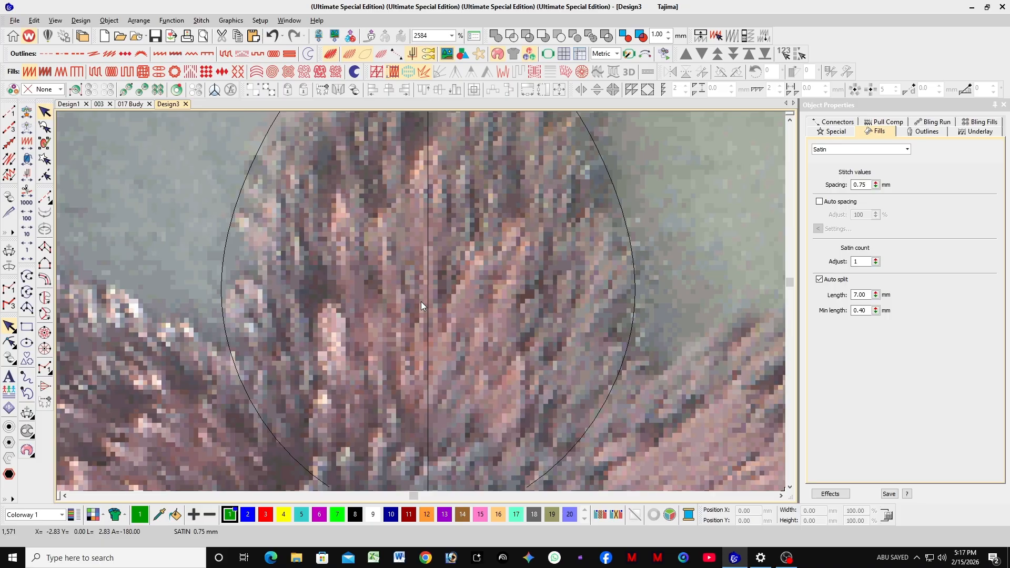
left_click(45, 263)
scroll(430, 295, "down", 3)
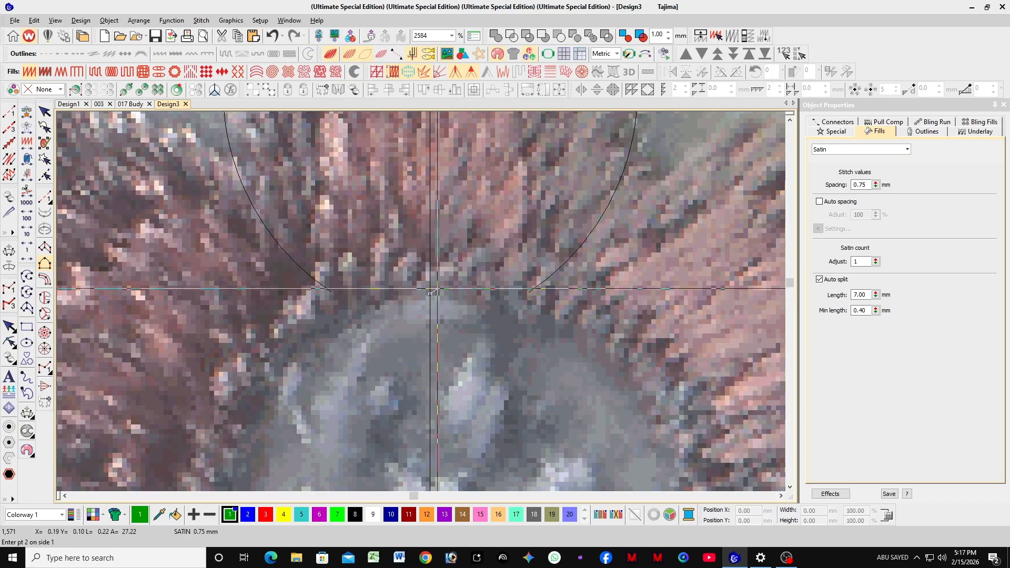
scroll(419, 190, "down", 4)
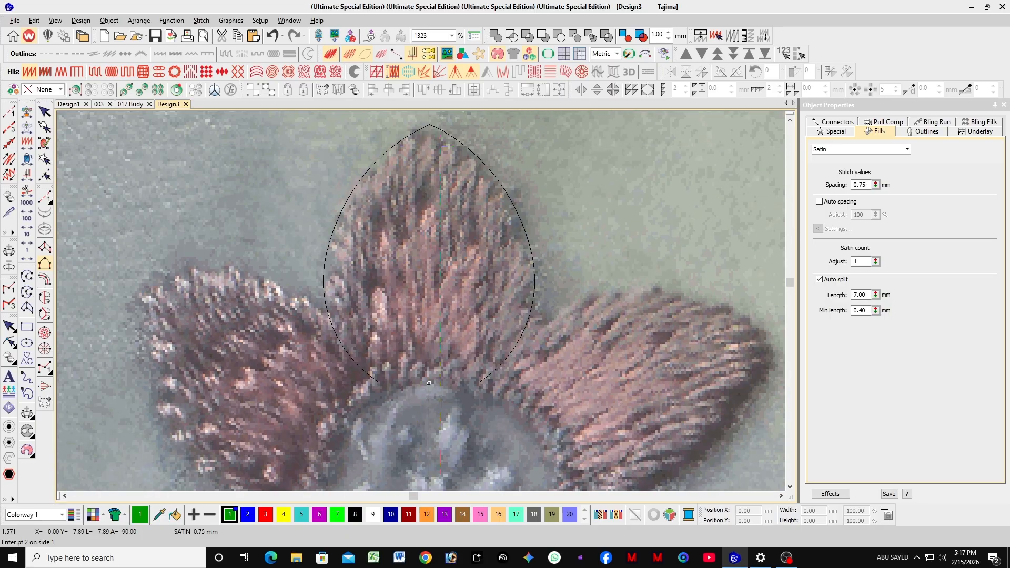
scroll(419, 131, "up", 2)
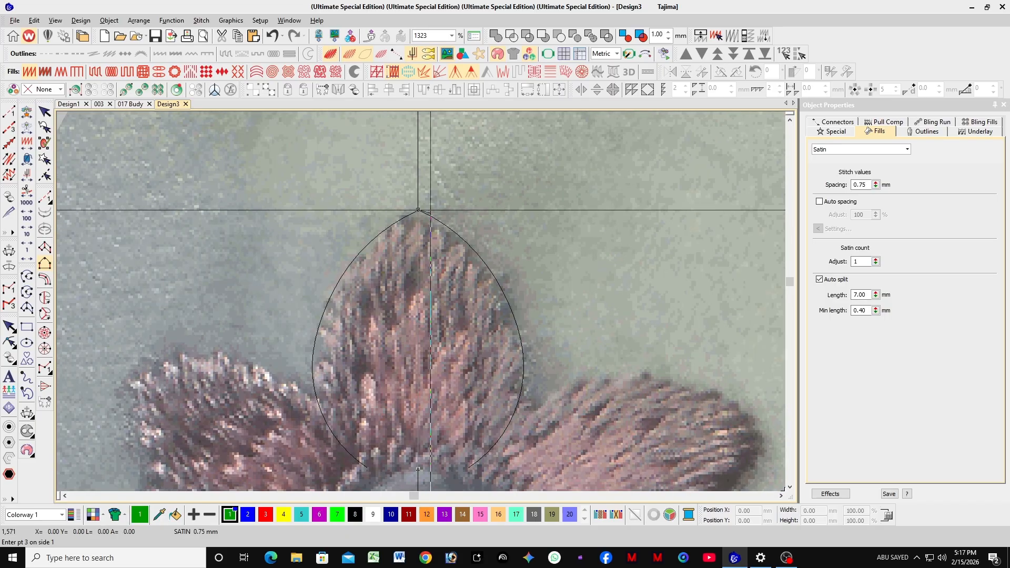
scroll(421, 305, "up", 4)
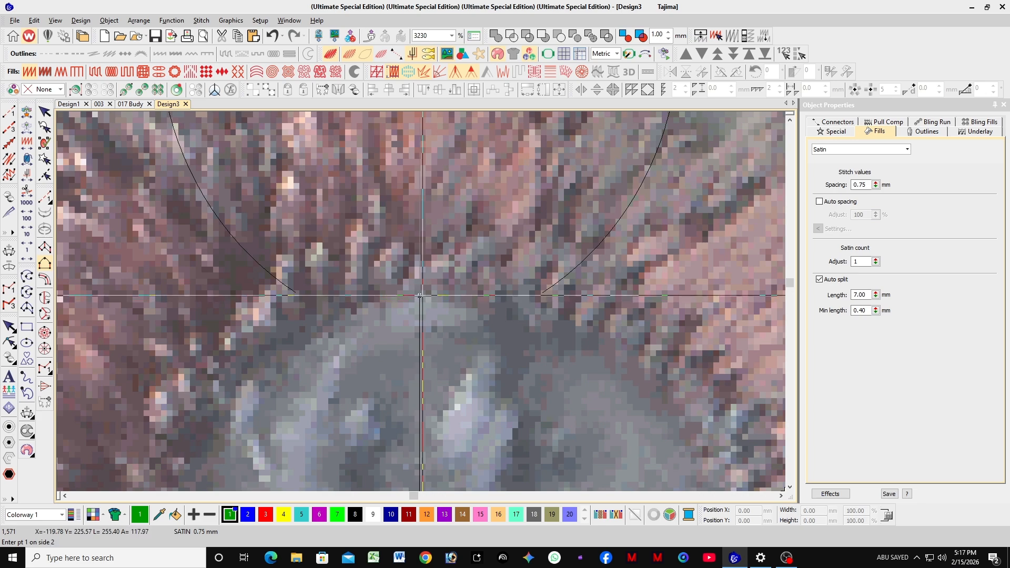
Trace the Column B satin's second side along the petal outline's left edge, from the left base corner up to the tip.
left_click(296, 292)
scroll(209, 192, "down", 1)
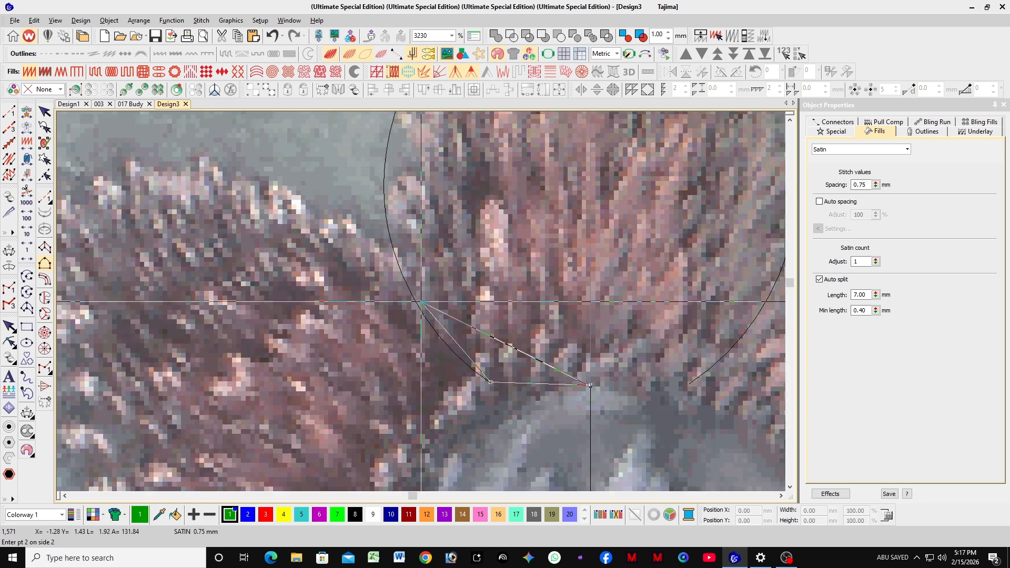
scroll(591, 385, "down", 2)
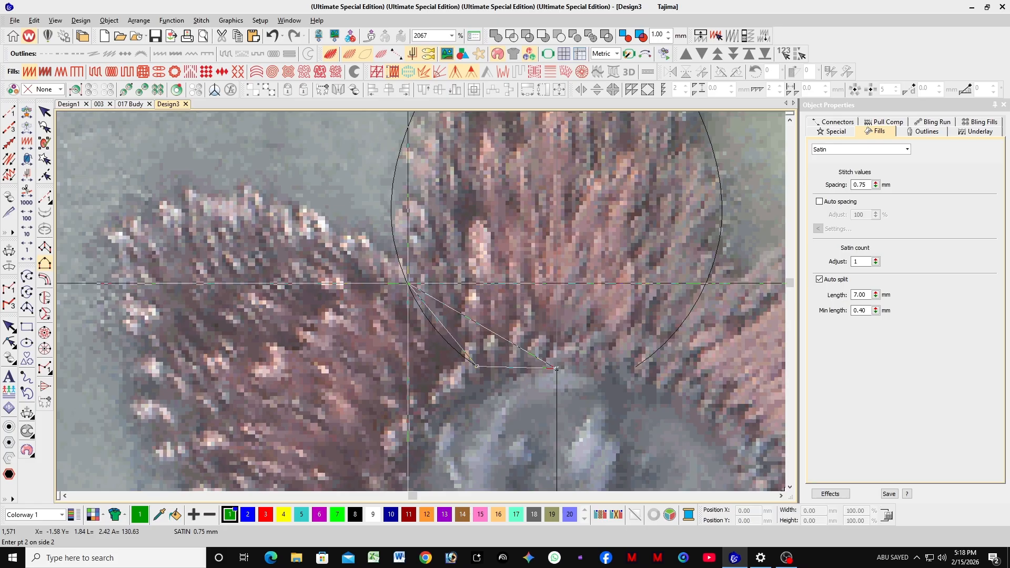
left_click(407, 284)
middle_click(430, 216)
left_click(391, 240)
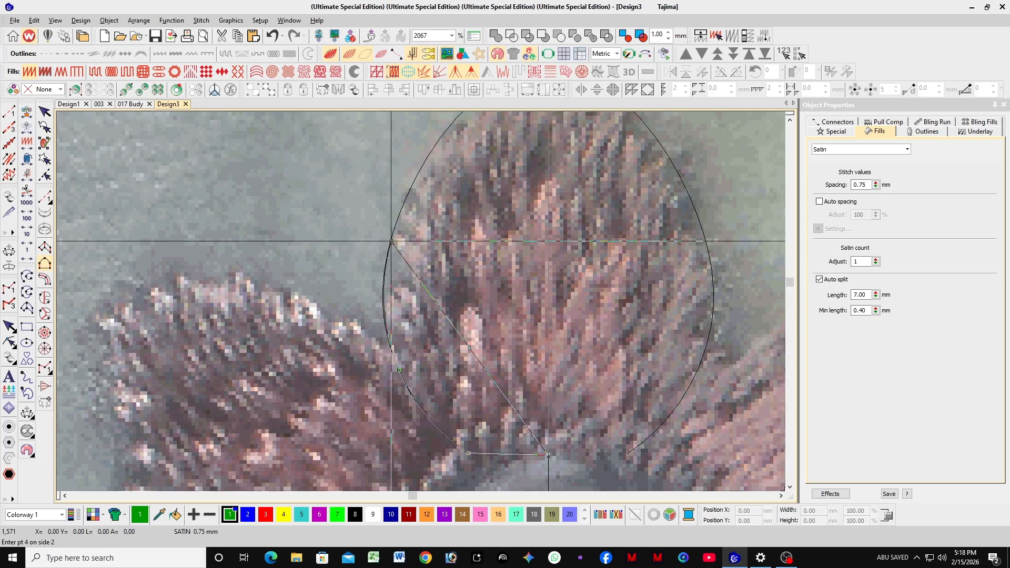
middle_click(440, 213)
left_click(415, 233)
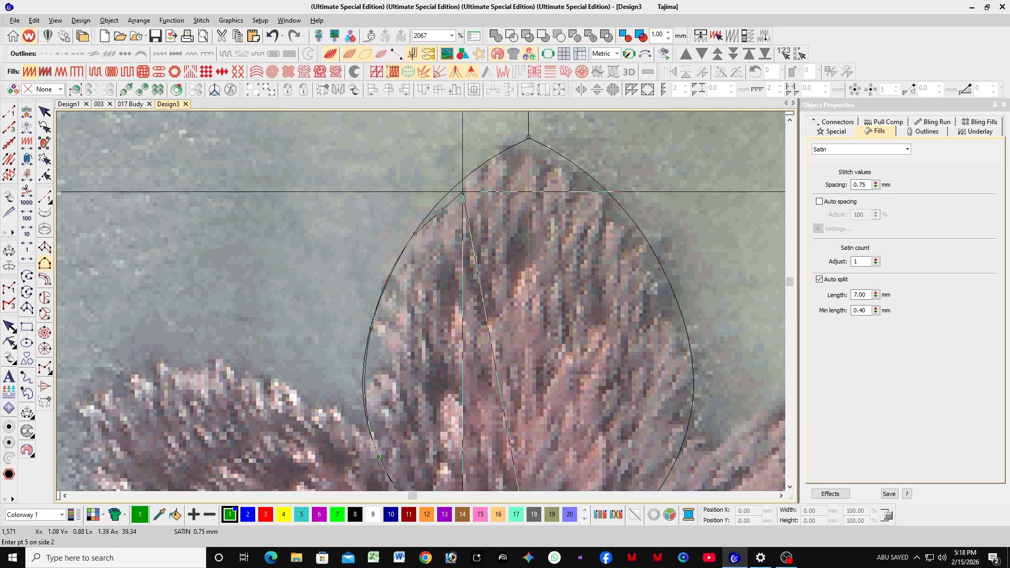
left_click(468, 175)
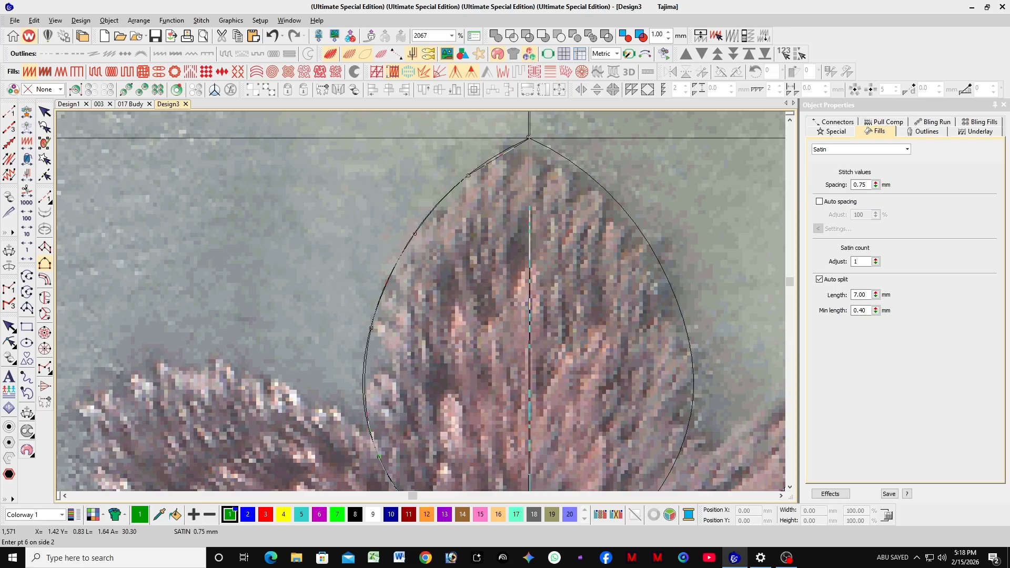
left_click(529, 138)
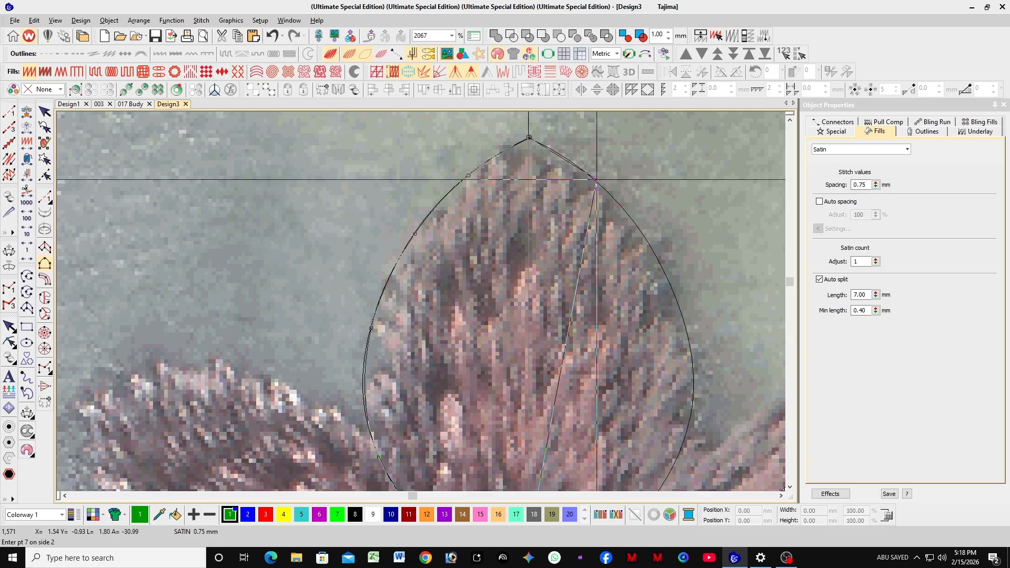
Continue the second side down the outline's right edge to the base corner and generate the Column B petal, about 7.6 by 9 mm.
left_click(596, 180)
left_click(653, 245)
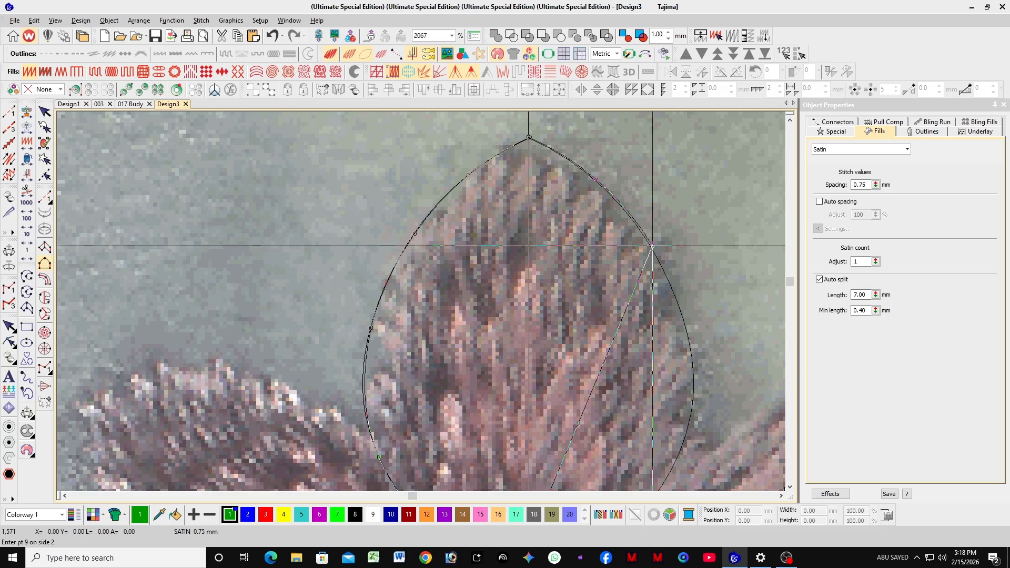
left_click(694, 385)
scroll(578, 411, "down", 1)
scroll(520, 416, "up", 1)
scroll(532, 350, "up", 1)
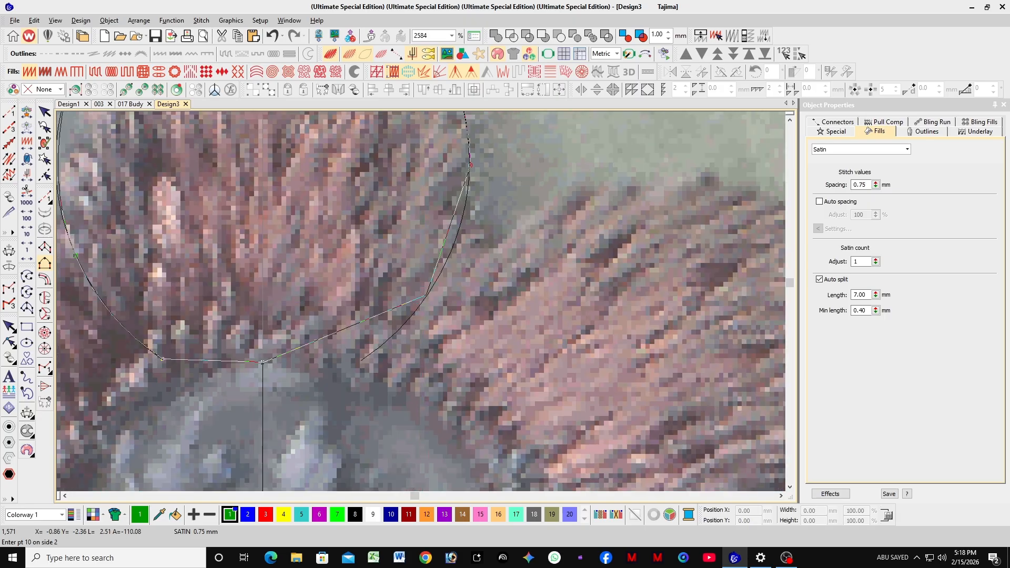
left_click(440, 274)
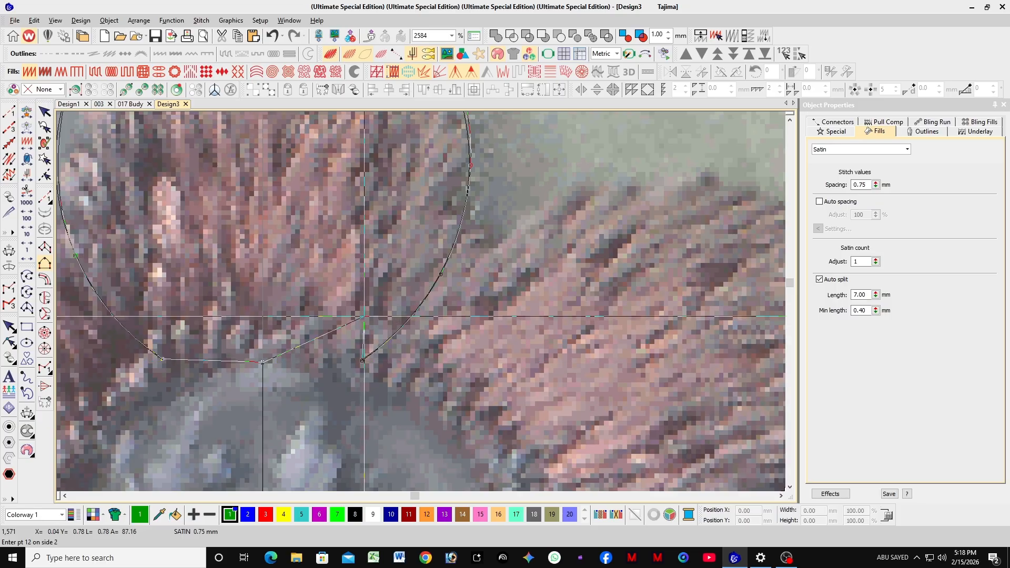
key("Return")
scroll(342, 322, "down", 1)
scroll(465, 412, "down", 4)
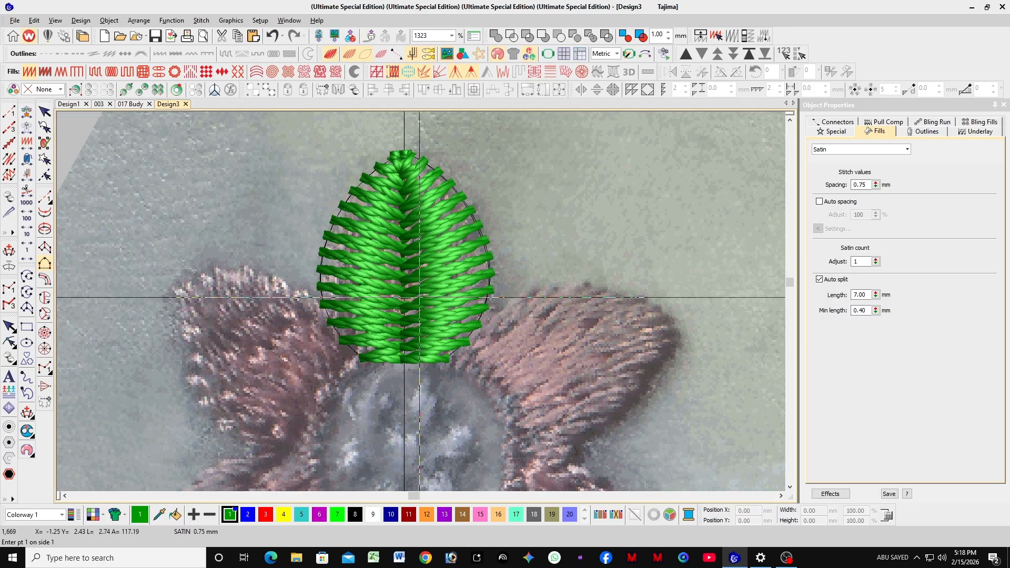
Move the Column B petal to the right, clear of the fabric scan, and select the flower bitmap.
key("Escape")
scroll(439, 302, "down", 3)
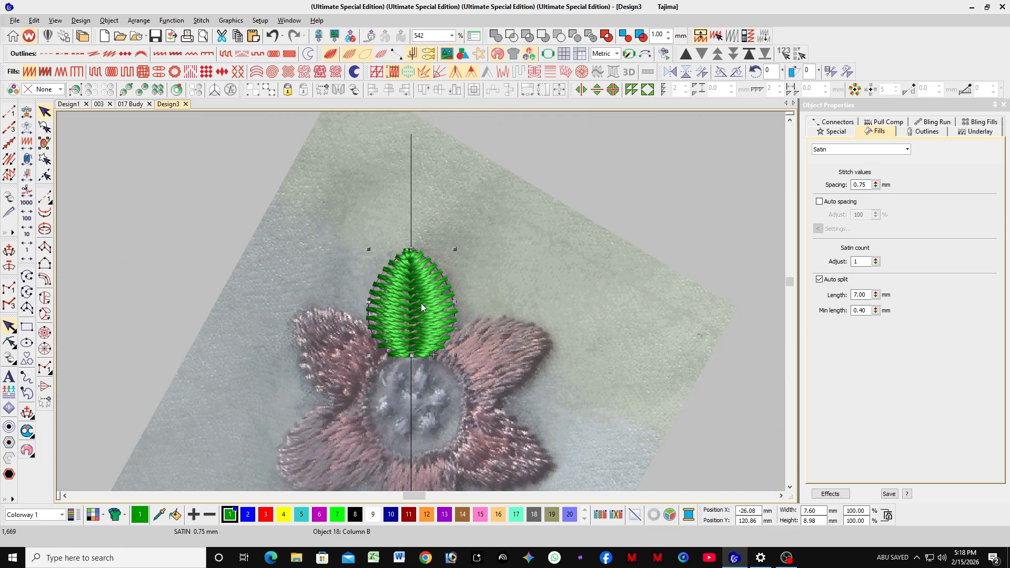
scroll(421, 301, "up", 1)
left_click(518, 263)
left_click_drag(439, 281, 596, 281)
scroll(581, 302, "up", 2)
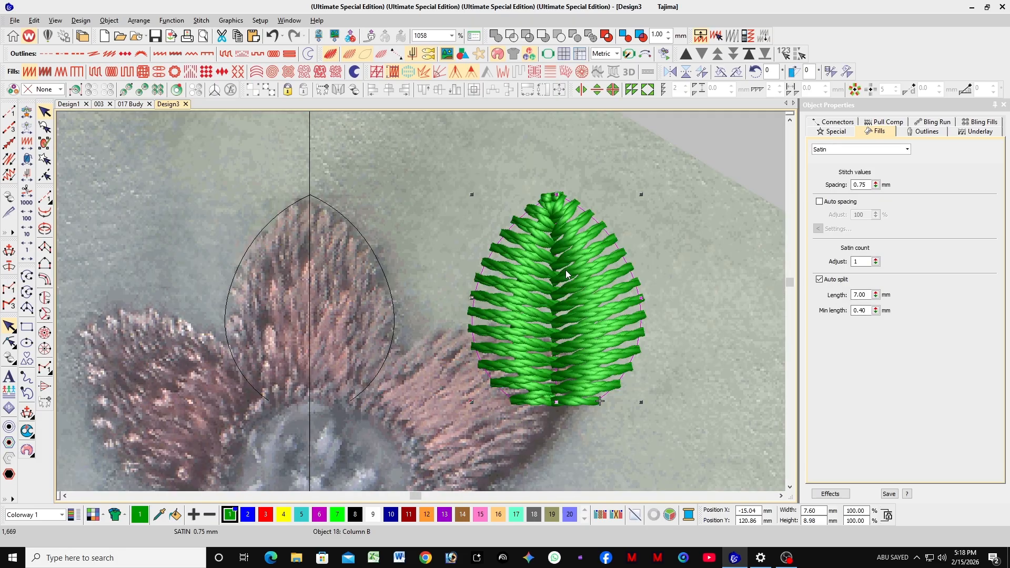
left_click(694, 254)
left_click(528, 284)
left_click_drag(529, 283, 631, 278)
left_click(381, 379)
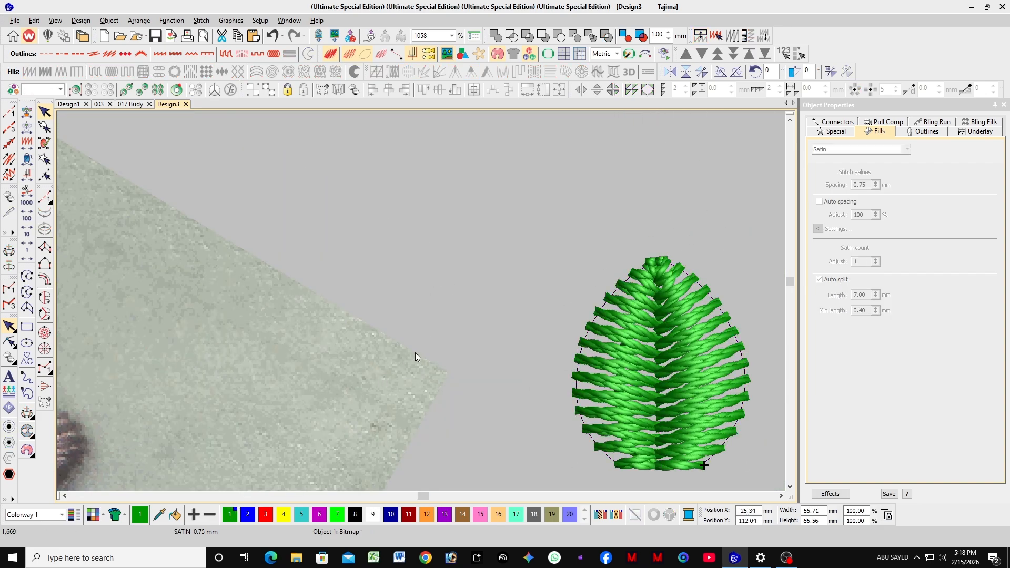
Turn off the Smart Corners effect for the Column B satin petal placed beside the fabric scan.
left_click(634, 375)
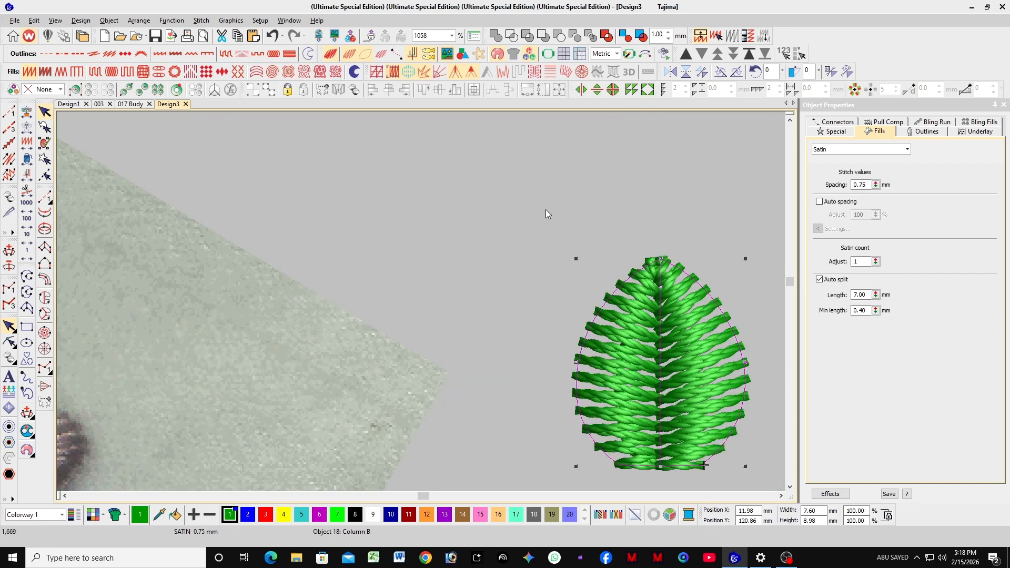
left_click(457, 73)
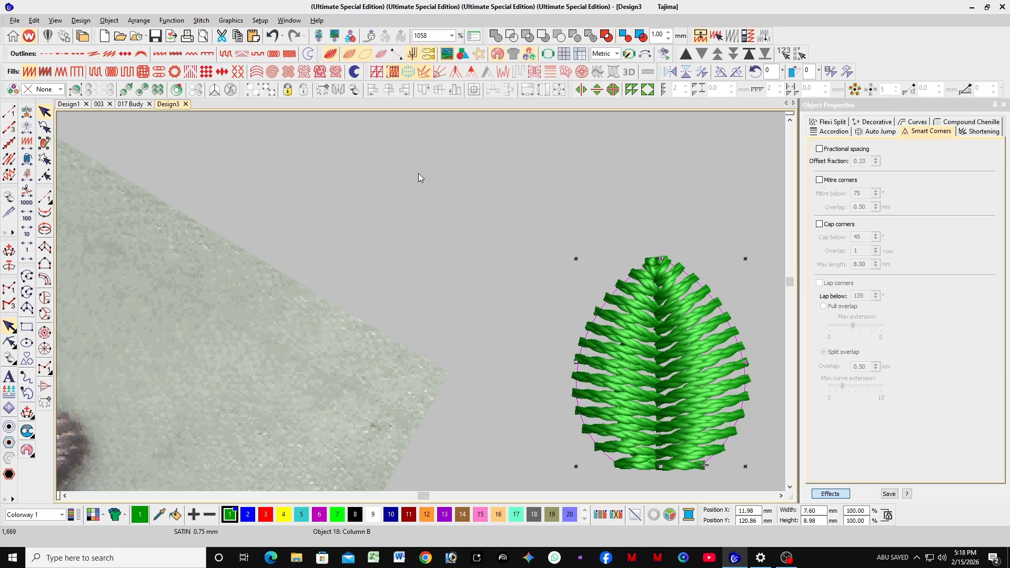
left_click(367, 238)
Start a Complex Fill boundary on the upward petal, placing corner points at the base centre and left base corner.
scroll(367, 238, "down", 4)
scroll(411, 315, "up", 2)
scroll(422, 300, "down", 2)
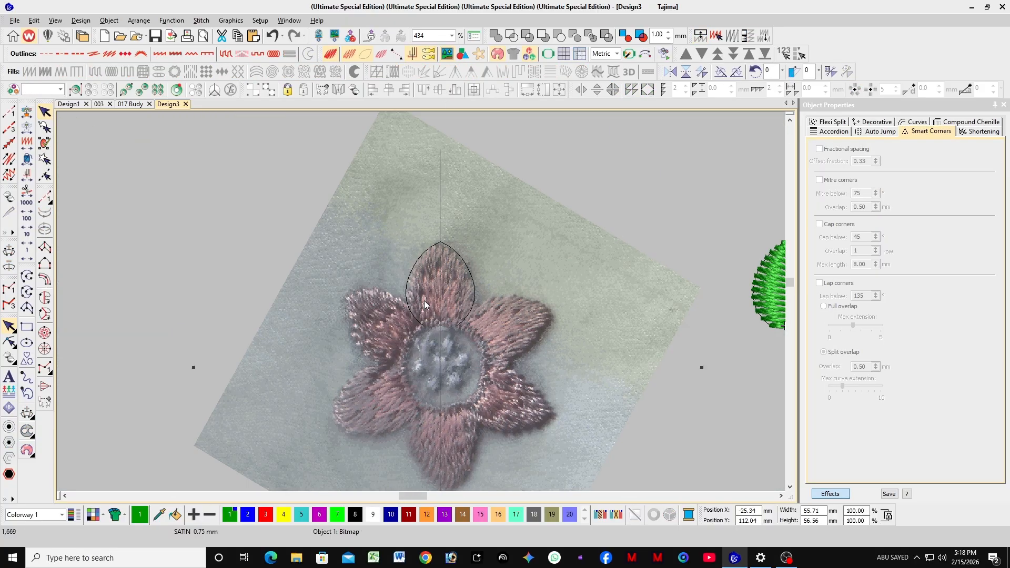
scroll(425, 304, "down", 3)
left_click(466, 204)
scroll(421, 301, "up", 6)
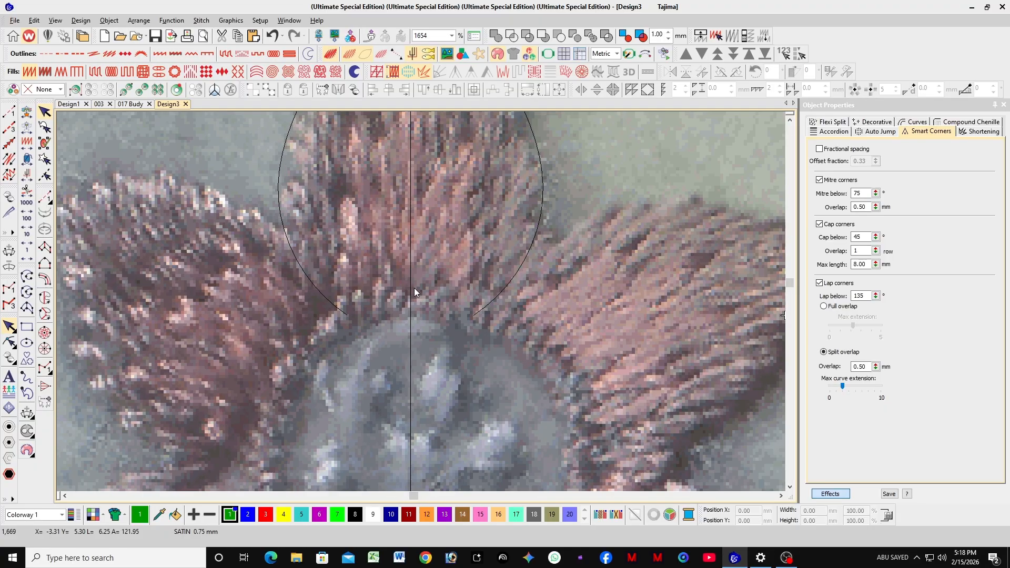
scroll(413, 305, "down", 1)
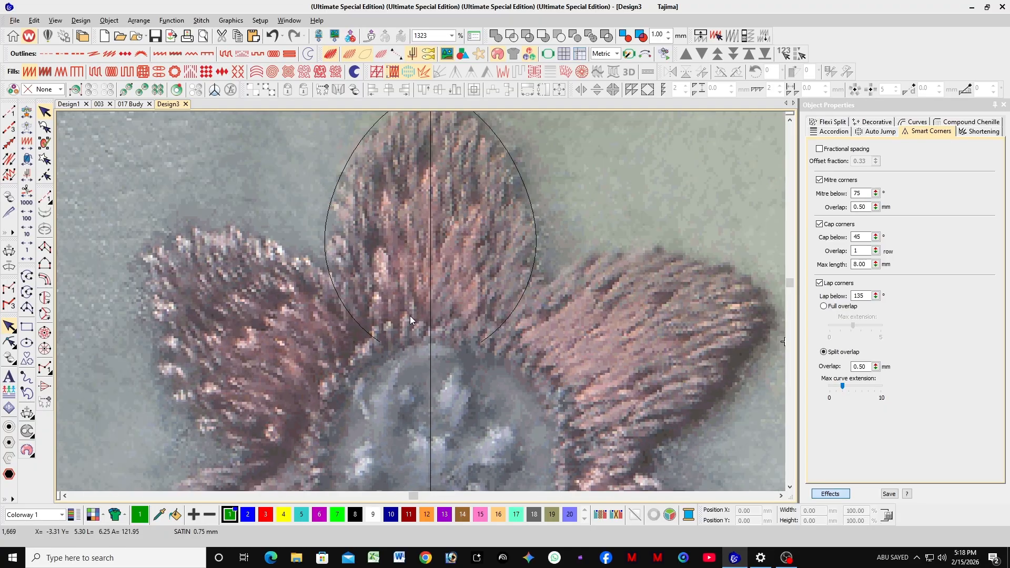
left_click(46, 297)
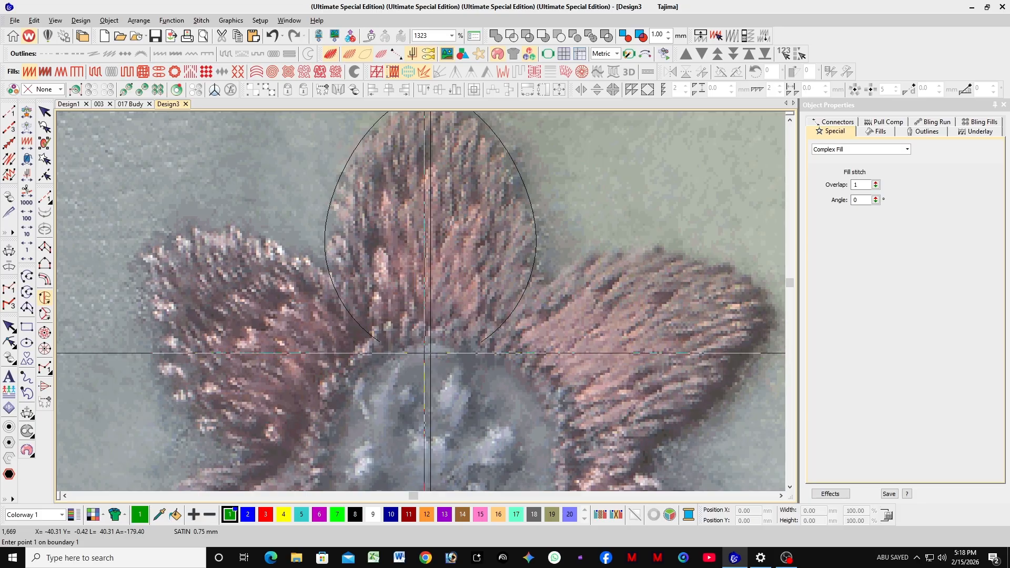
scroll(425, 353, "up", 5)
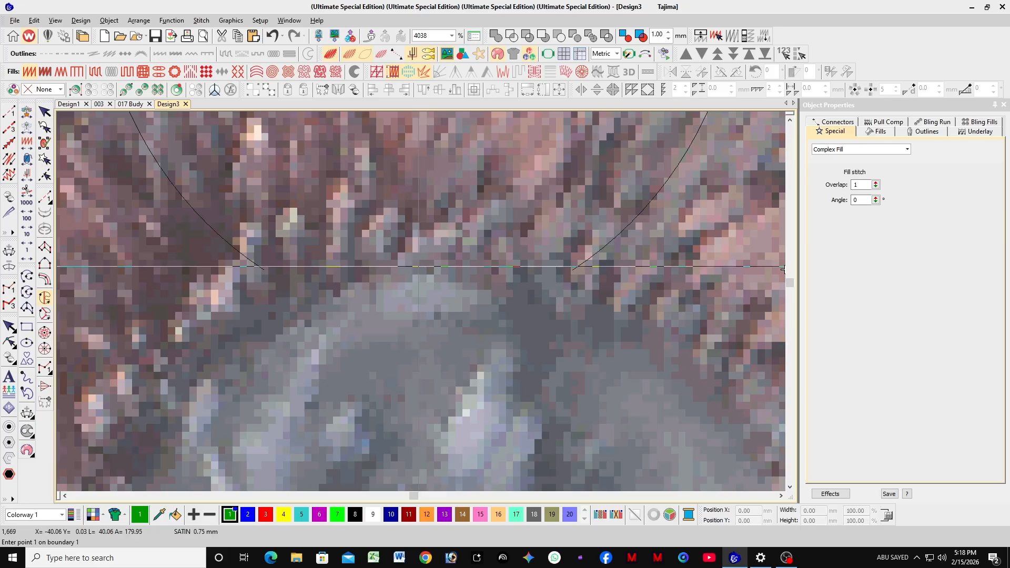
left_click(419, 267)
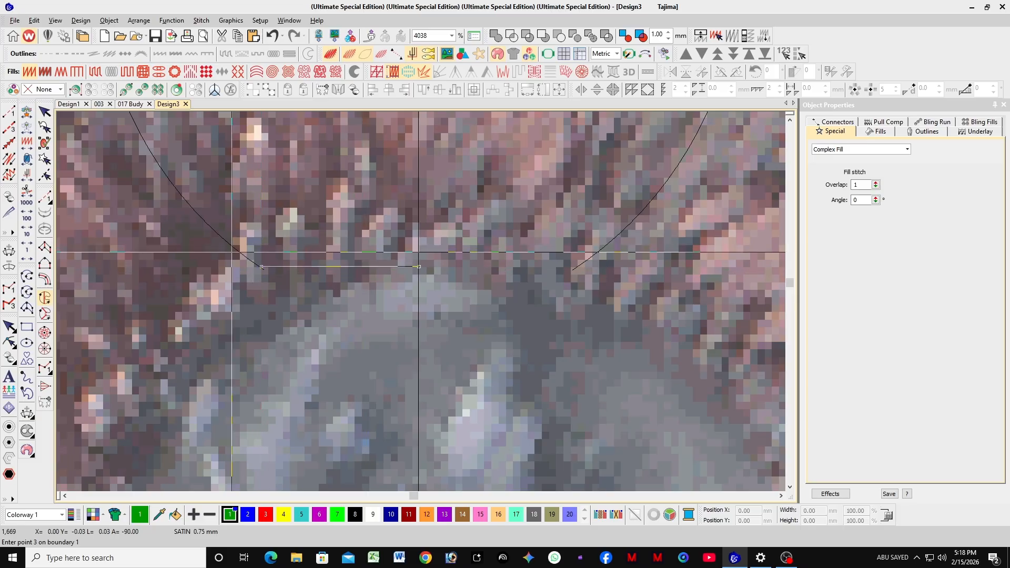
left_click(261, 267)
Trace the Complex Fill boundary with curve points along the petal outline's left edge, ending with a corner point at the tip.
left_click(175, 188)
scroll(175, 188, "down", 2)
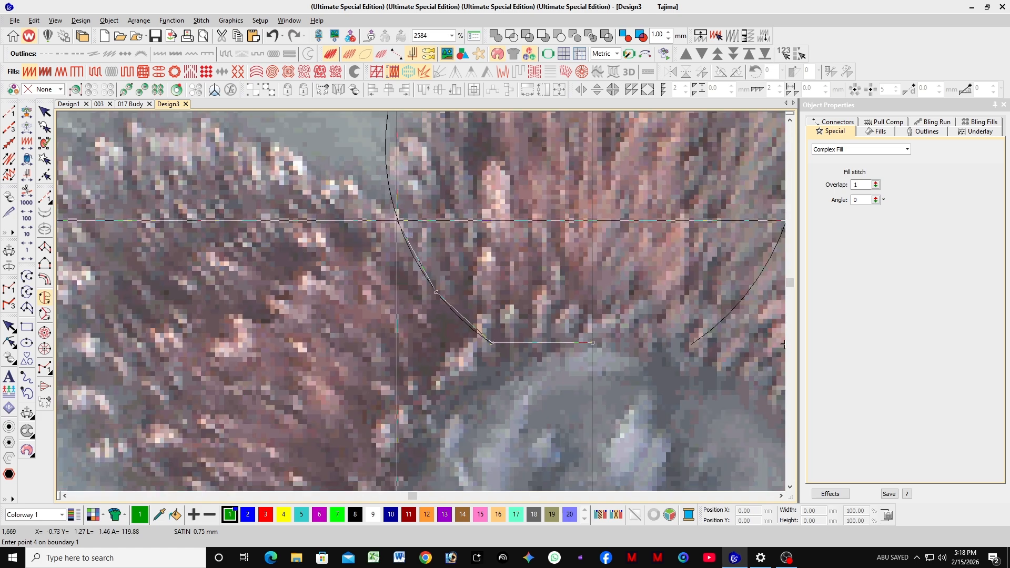
right_click(397, 219)
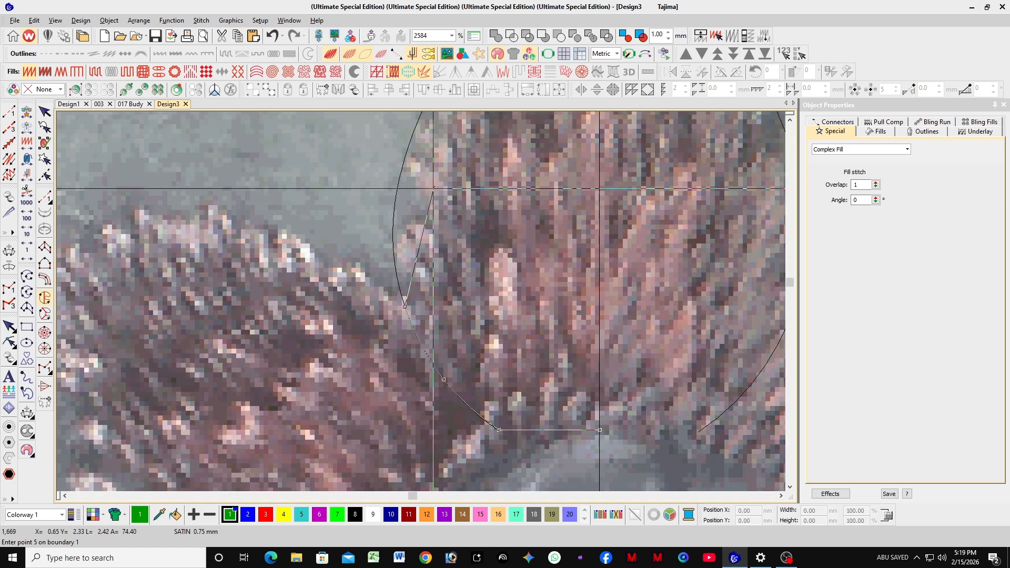
right_click(395, 198)
right_click(407, 184)
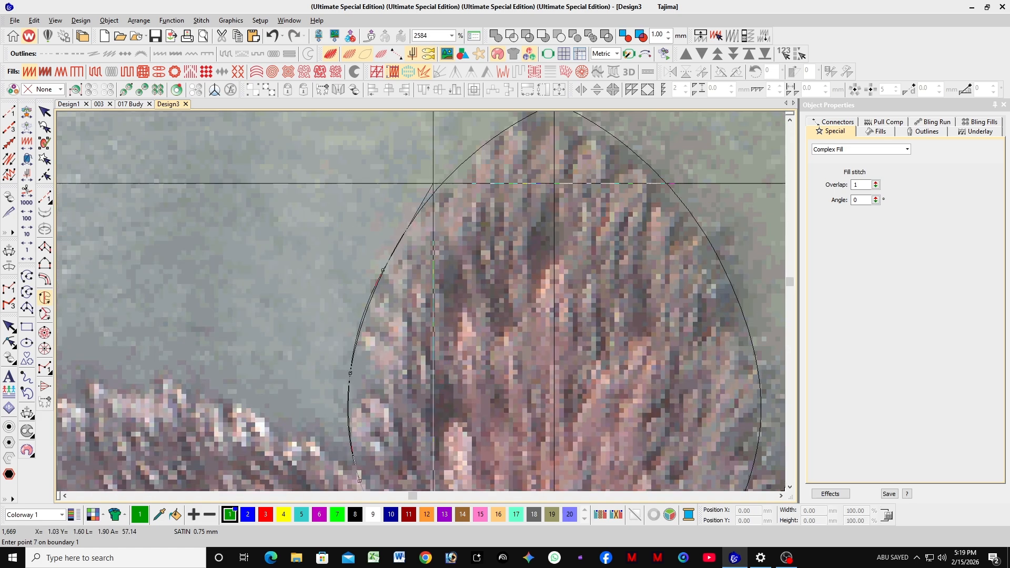
right_click(430, 193)
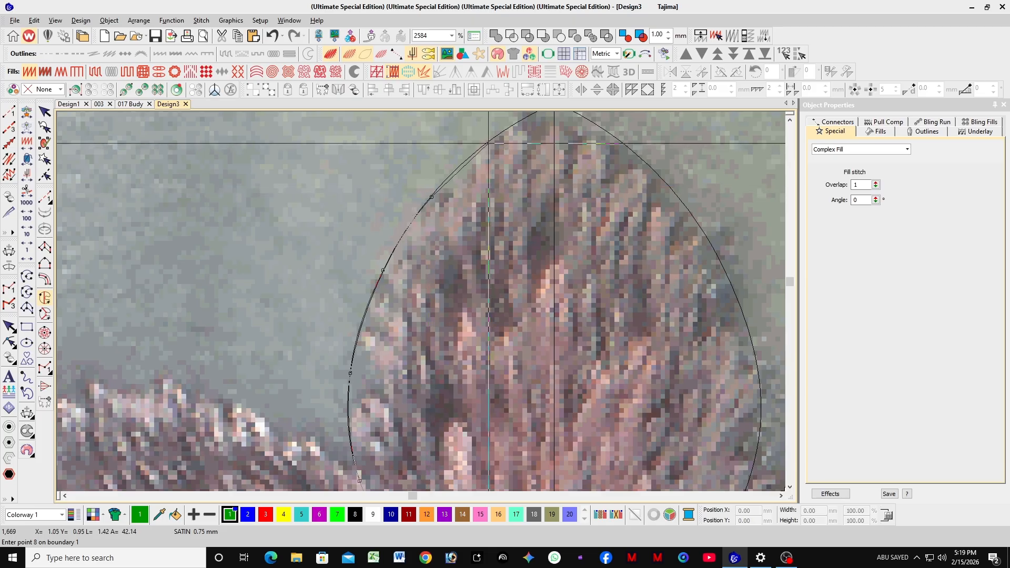
right_click(489, 142)
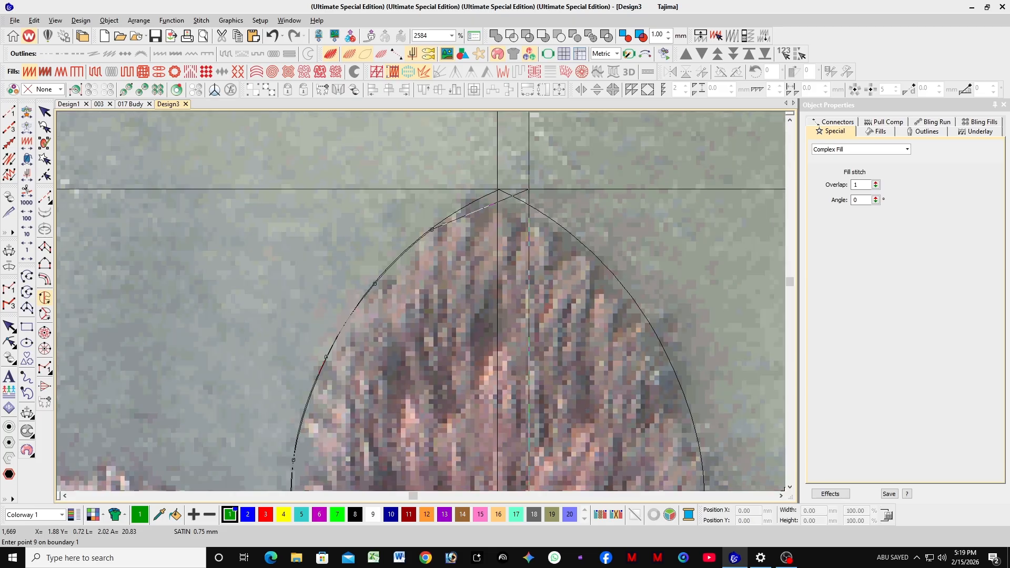
left_click(498, 189)
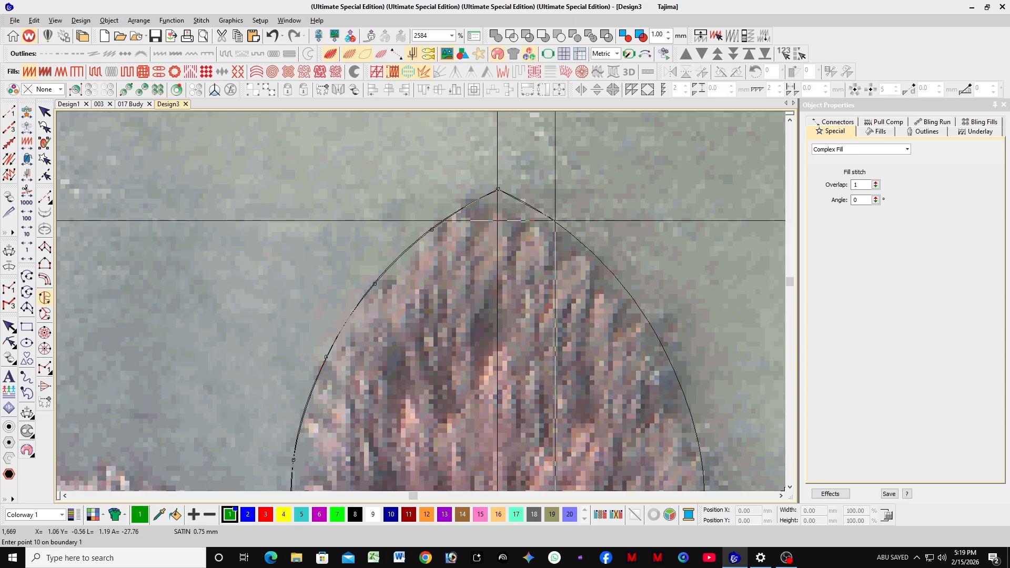
Continue the boundary with curve points down the outline's right edge, ending with a corner point at the right base corner.
right_click(555, 221)
right_click(618, 278)
right_click(666, 354)
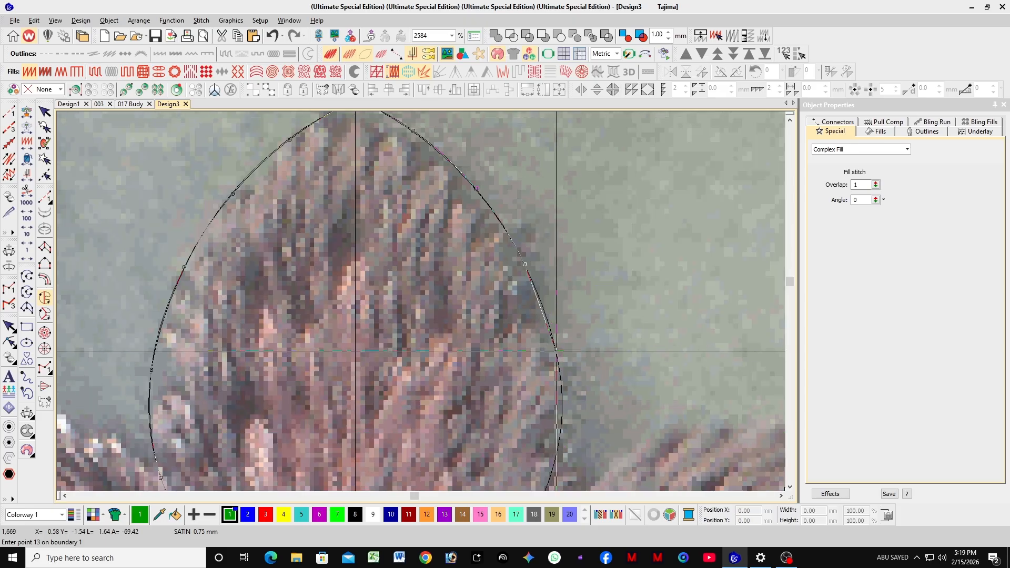
right_click(556, 390)
right_click(475, 383)
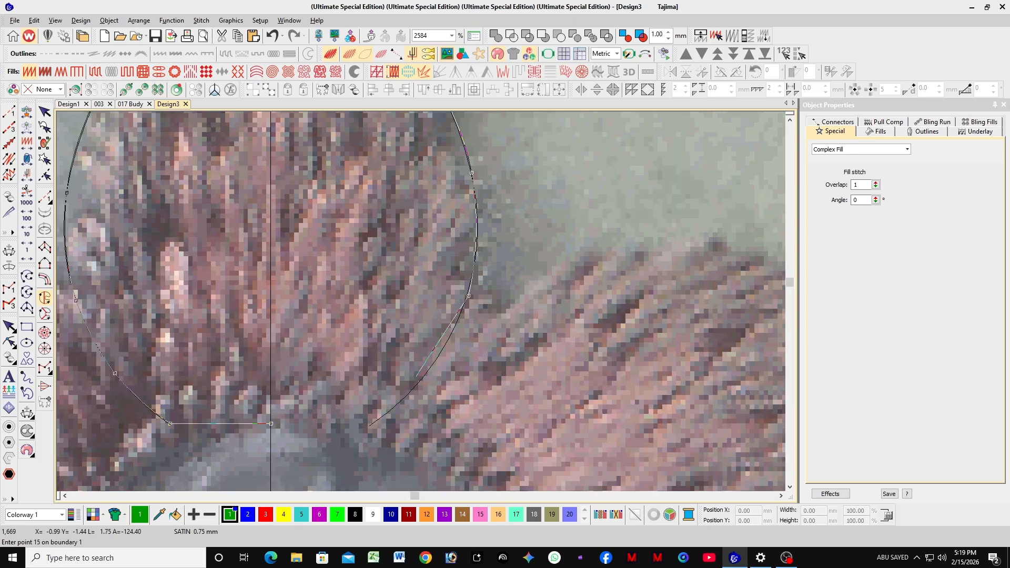
left_click(369, 425)
Close the boundary at the base centre and generate the Complex Fill petal, about 7.6 by 8.9 mm.
scroll(404, 298, "up", 2)
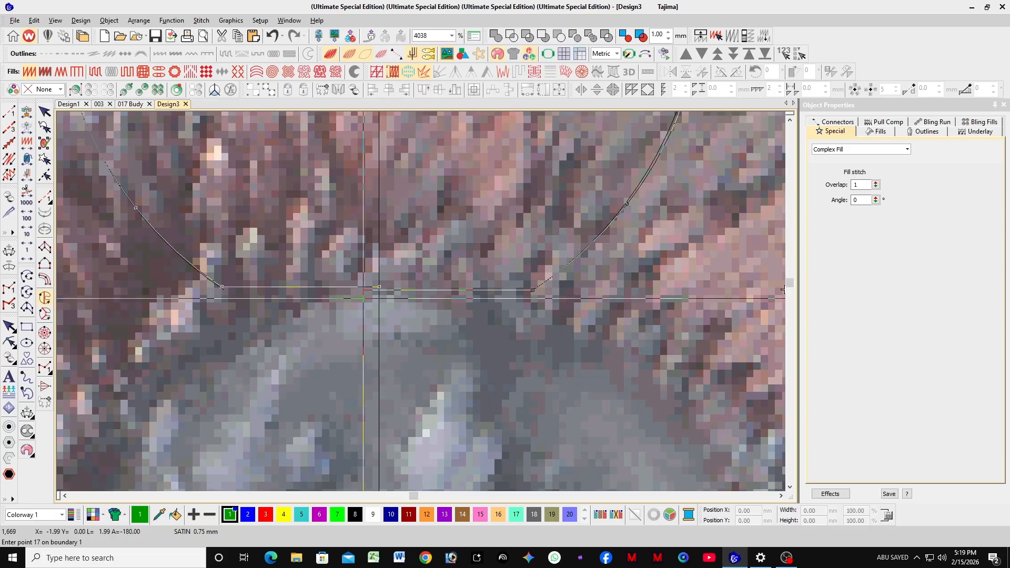
left_click(379, 289)
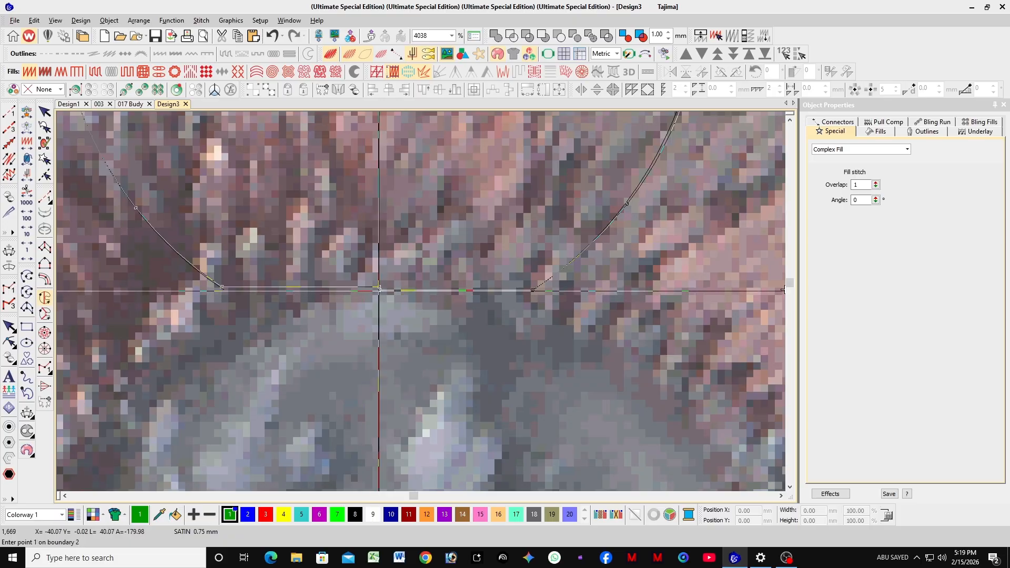
key("Return")
scroll(421, 297, "down", 1)
key("Return")
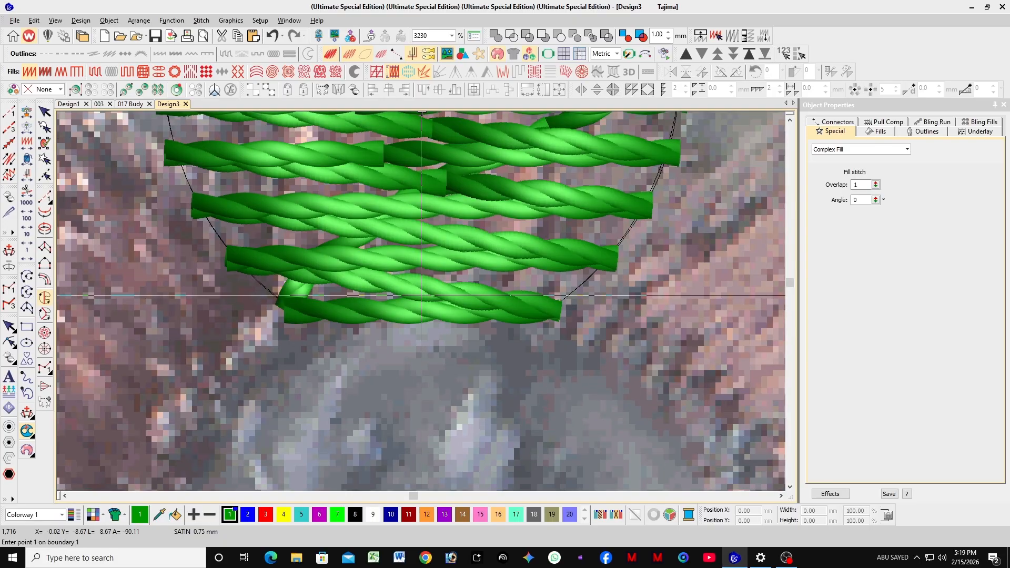
scroll(416, 295, "down", 4)
scroll(415, 288, "down", 1)
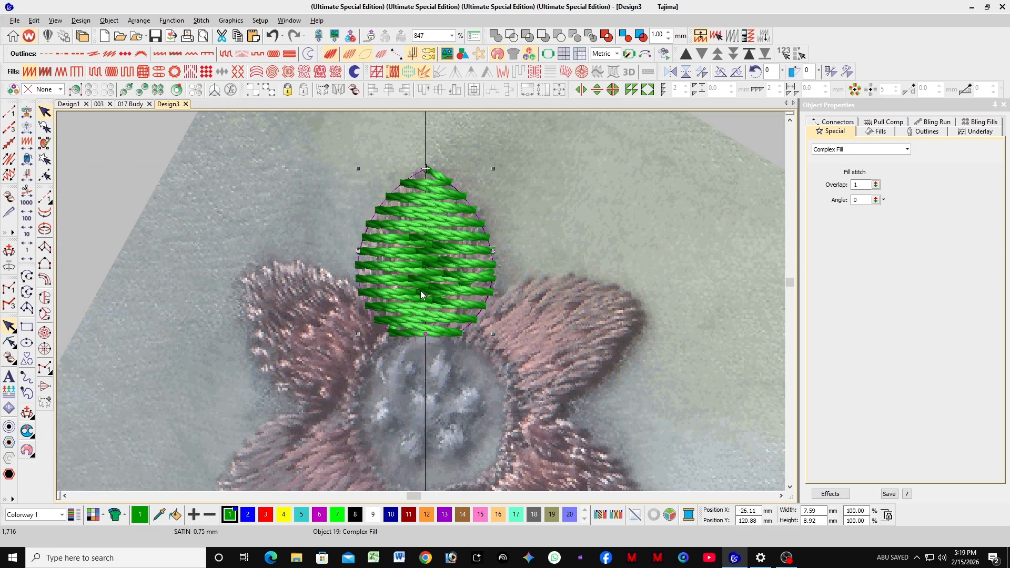
left_click(613, 192)
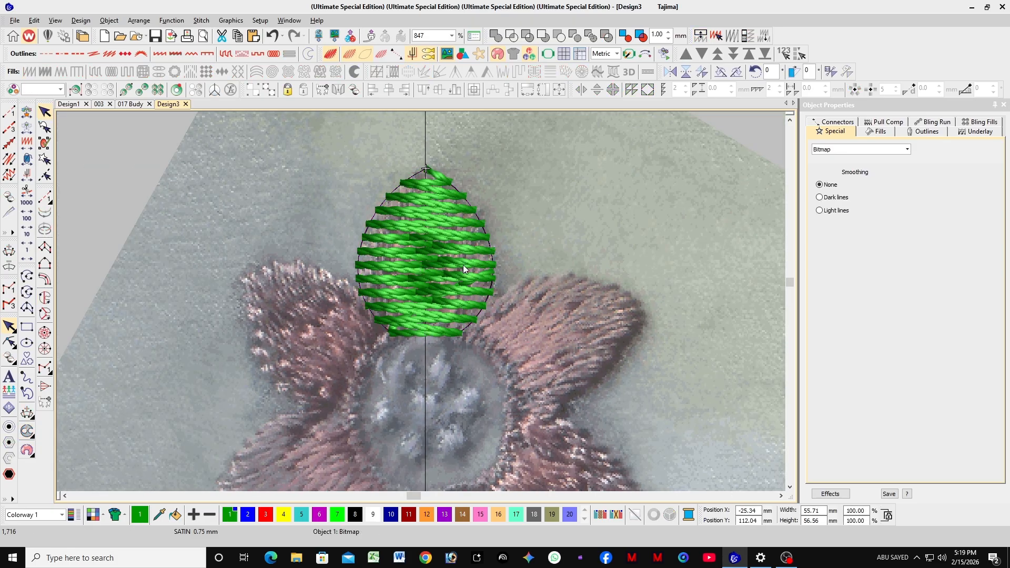
left_click(463, 264)
left_click(554, 217)
left_click(439, 251)
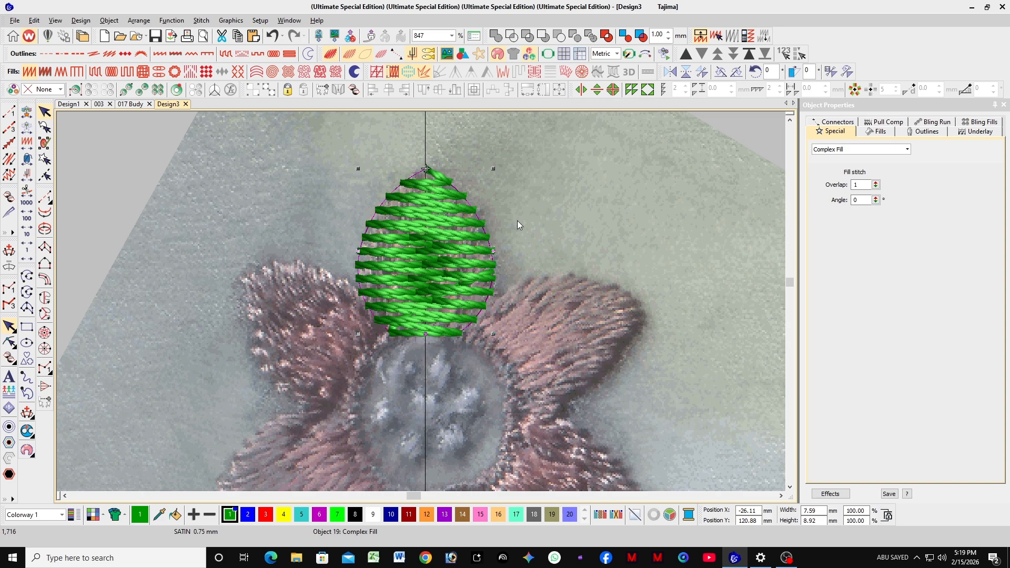
left_click(531, 228)
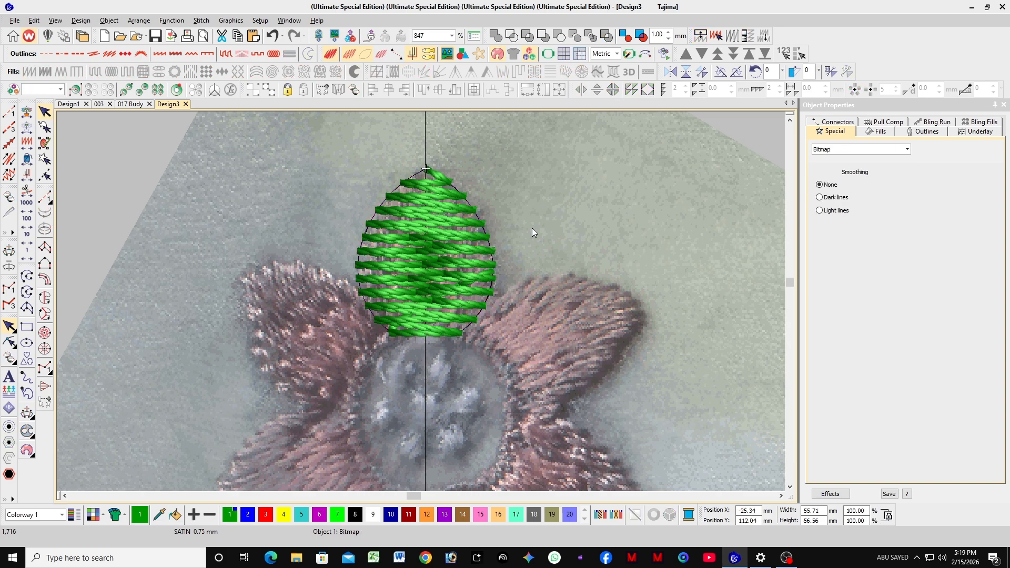
Add four stitch angle lines to the Complex Fill petal, fanning from its base to its outer edge, and regenerate the stitches.
left_click(462, 255)
key("ctrl+h")
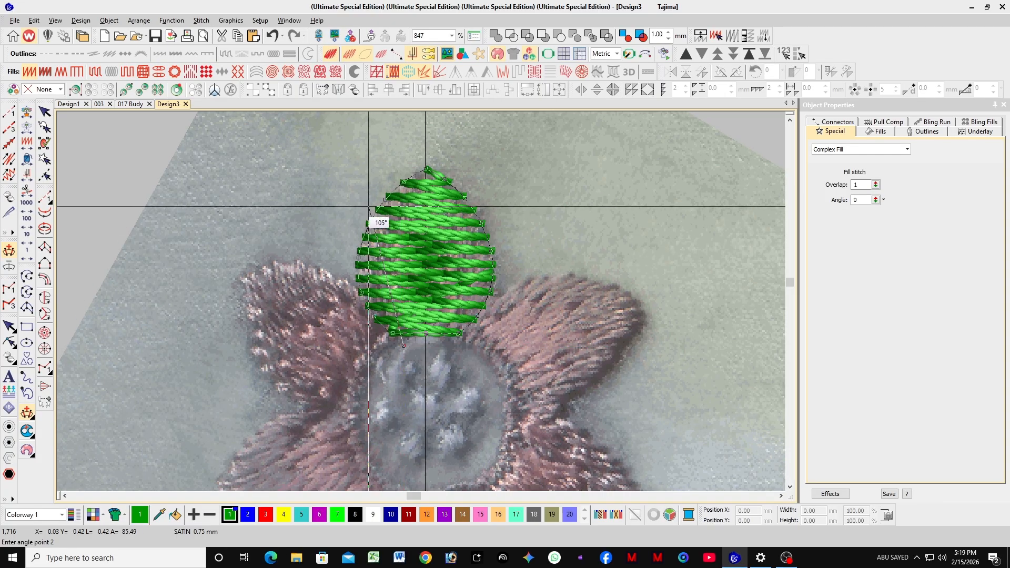
left_click(361, 191)
left_click(415, 345)
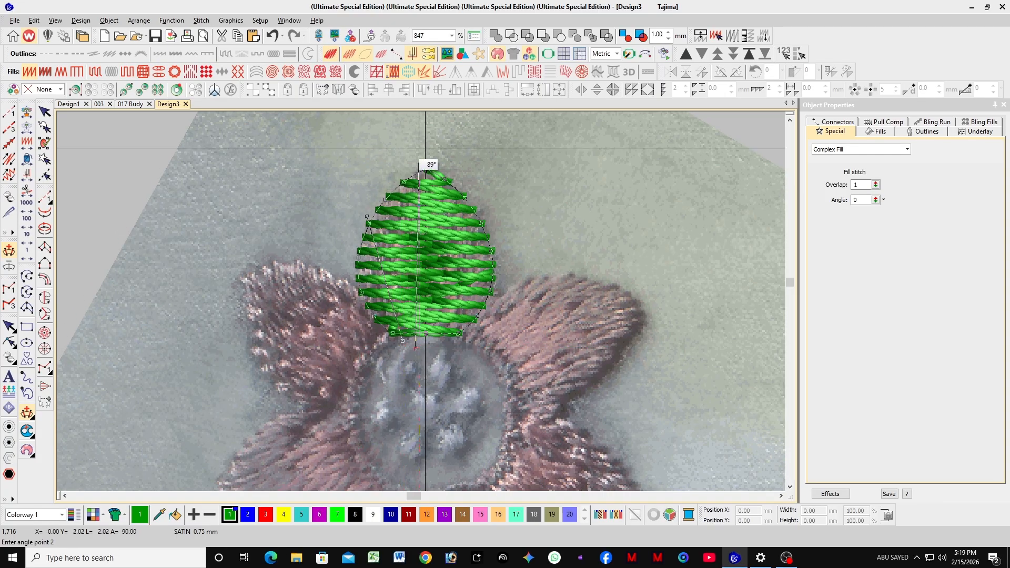
left_click(405, 209)
left_click(436, 427)
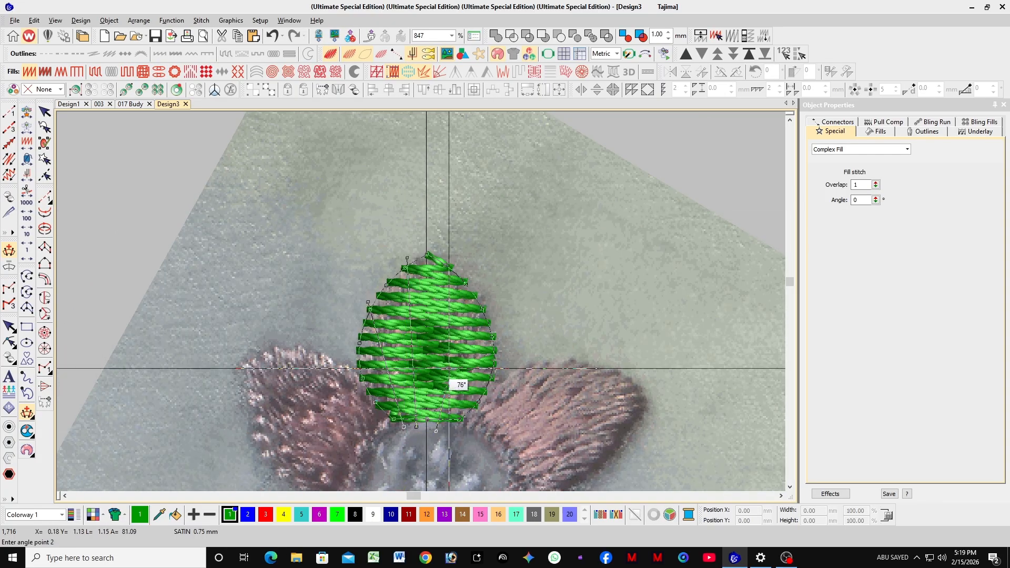
left_click(441, 254)
left_click(449, 434)
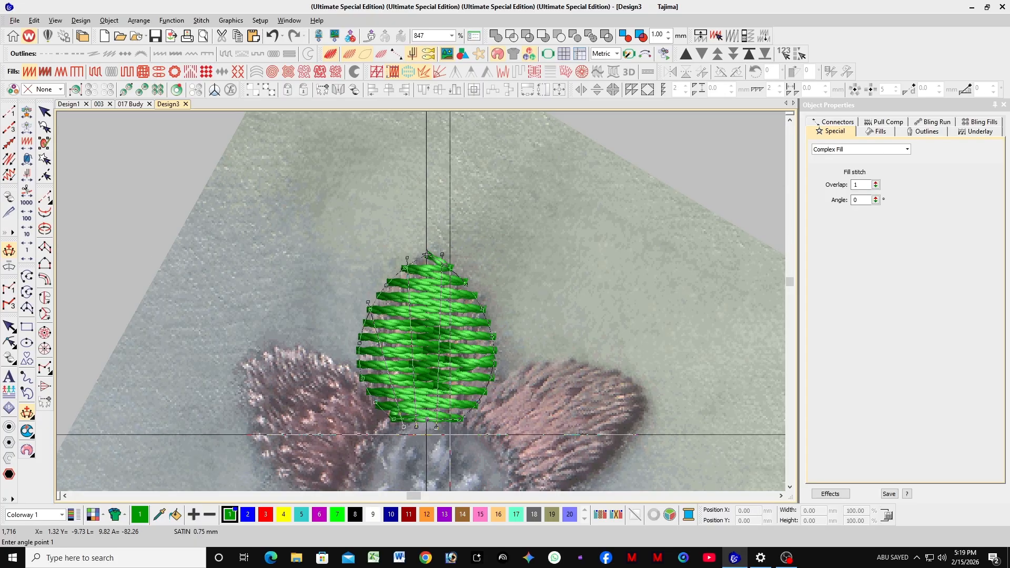
left_click(427, 255)
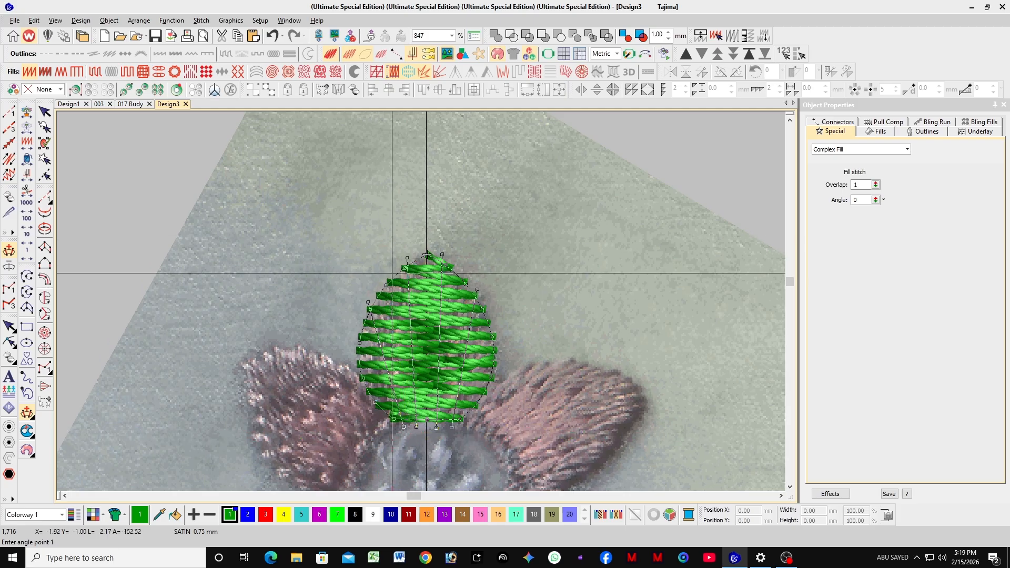
key("Return")
Move the turning-fill petal's stitch entry and exit points to its two base corners and finish reshaping.
scroll(458, 332, "down", 1)
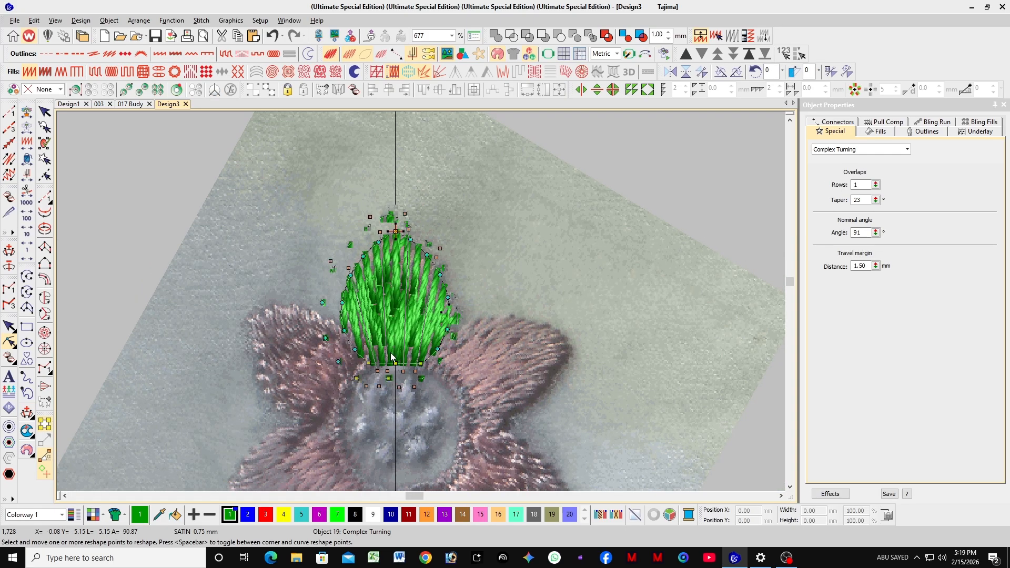
scroll(391, 358, "up", 1)
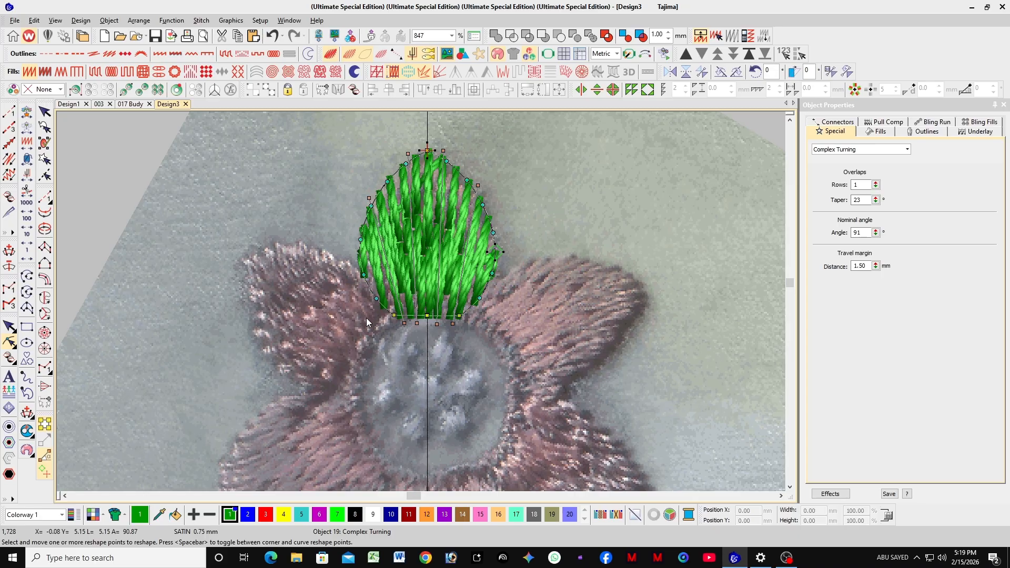
scroll(422, 301, "down", 2)
scroll(429, 292, "up", 2)
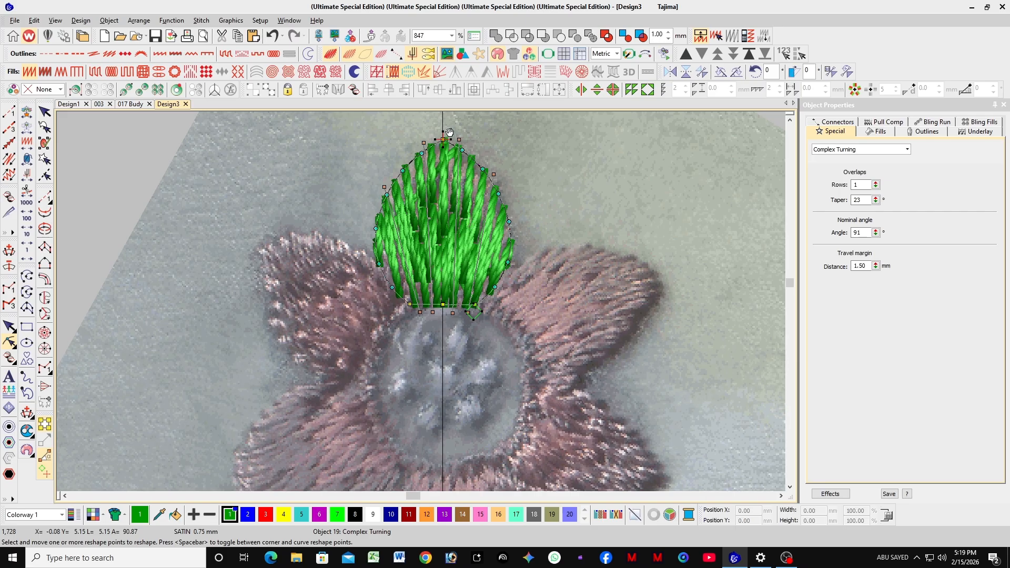
left_click(409, 306)
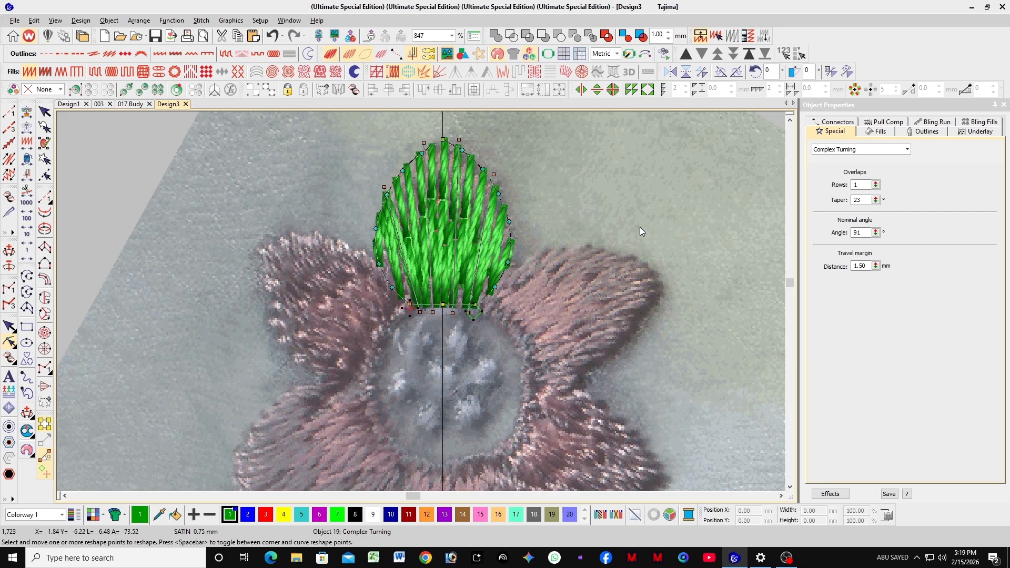
key("Escape")
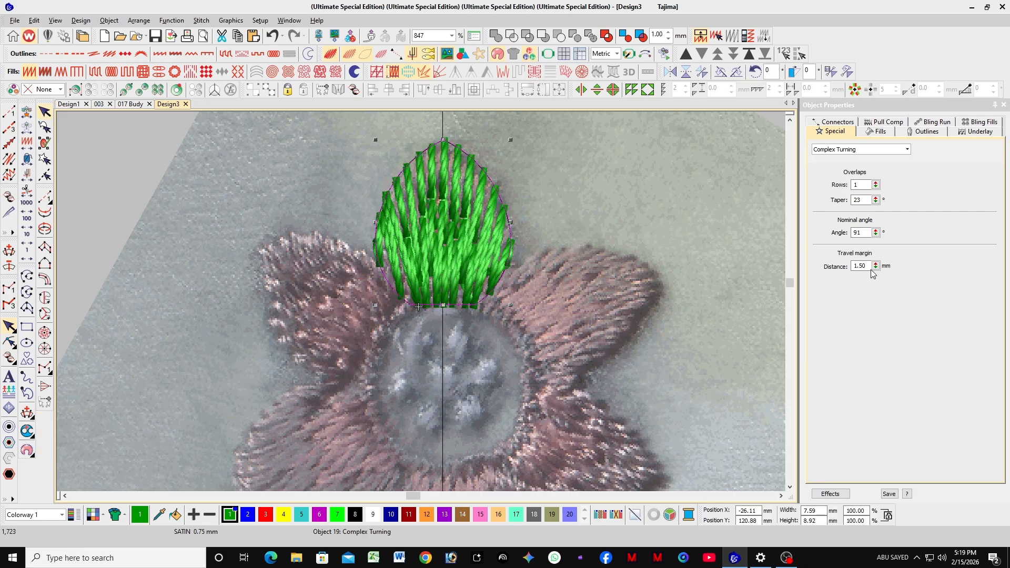
Turn off Auto split for the petal's satin fill.
left_click(868, 133)
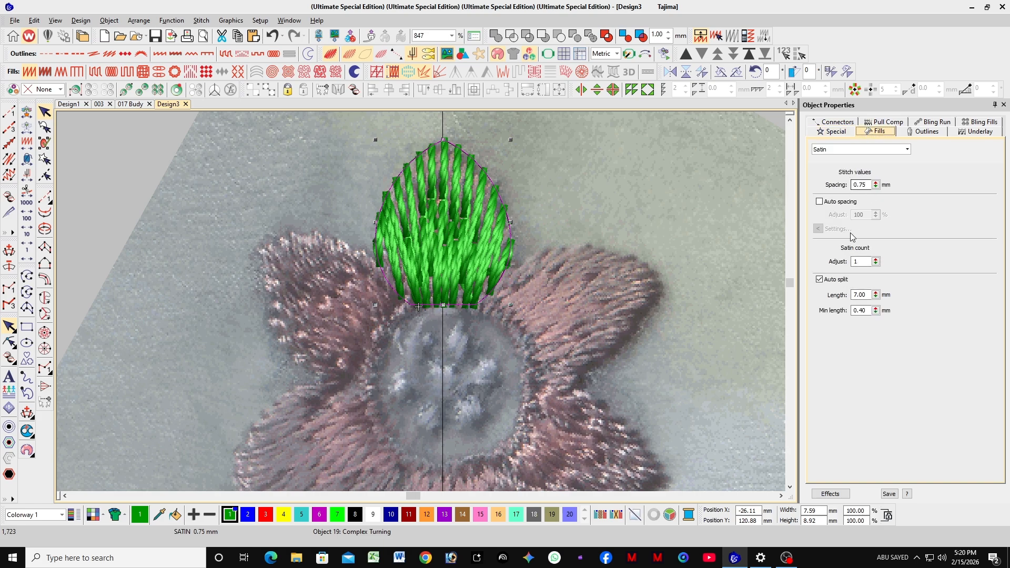
left_click(821, 279)
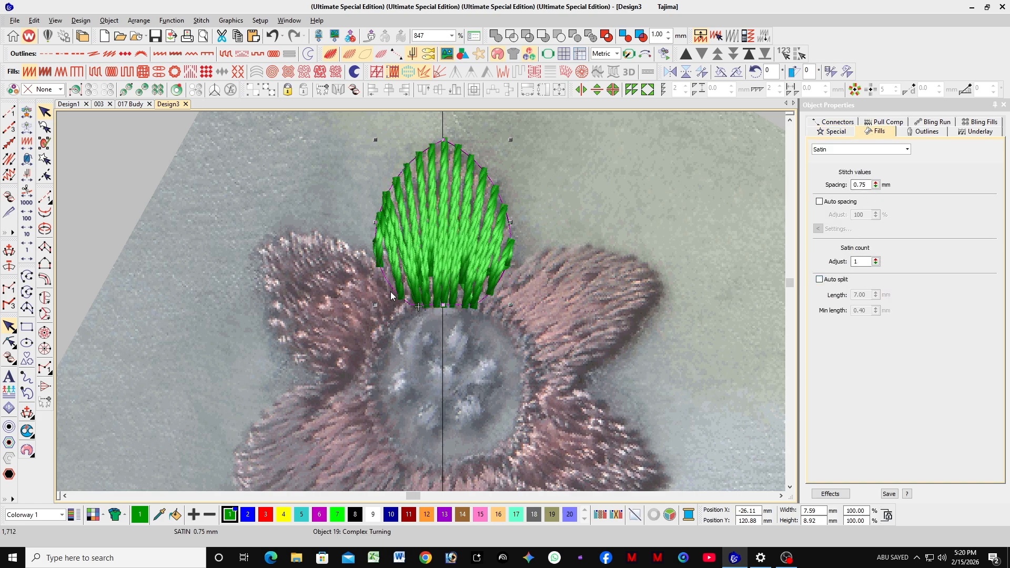
Leave reshaping and move the Complex Turning petal off the flower to clear space beside the fabric scan.
key("h")
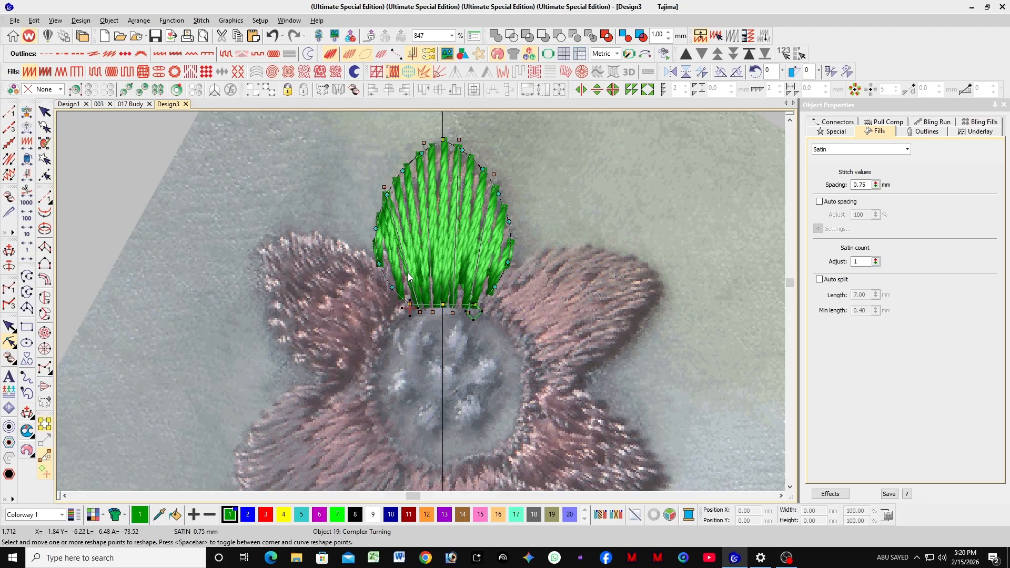
left_click(361, 282)
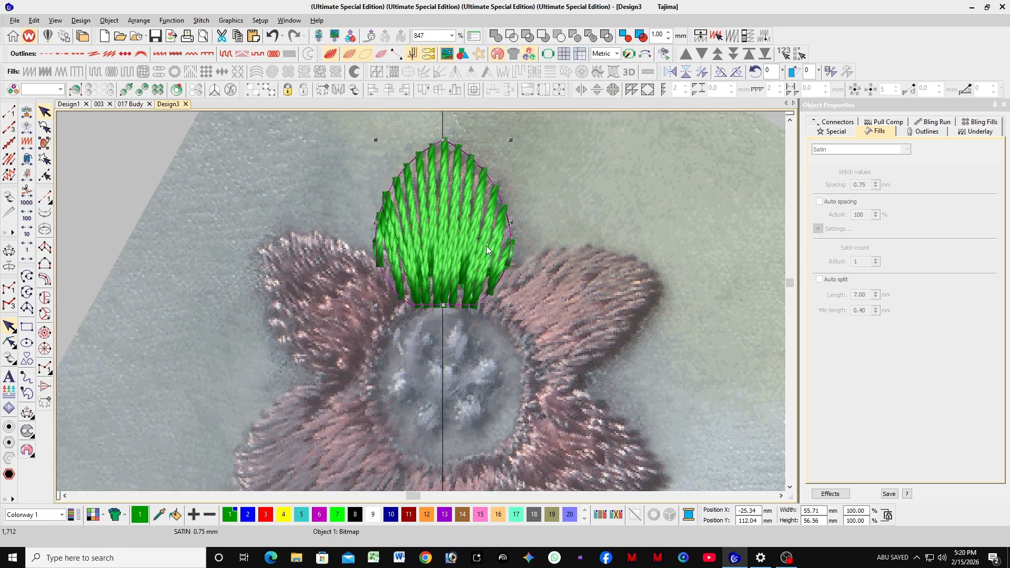
left_click_drag(486, 246, 734, 289)
scroll(710, 242, "down", 3)
scroll(421, 301, "up", 2)
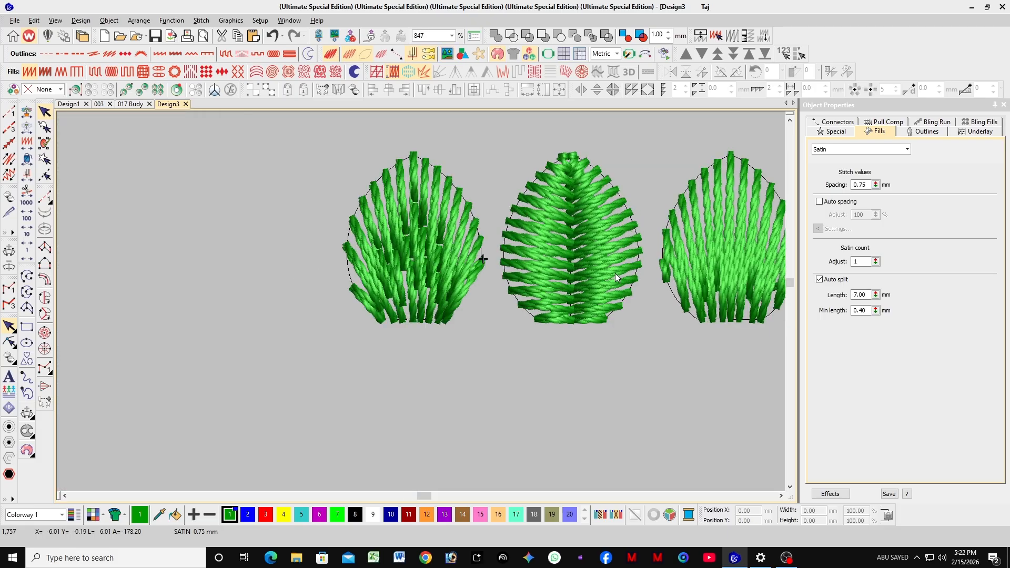
Move the Complex Turning petal back onto the flower's upward petal, aligned with the traced outline.
scroll(421, 301, "down", 3)
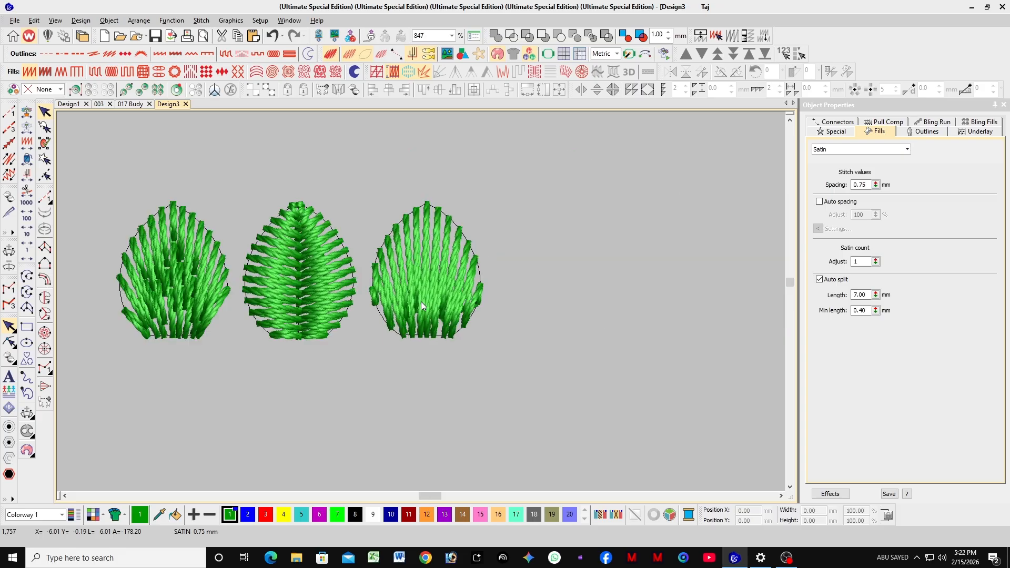
scroll(417, 305, "down", 2)
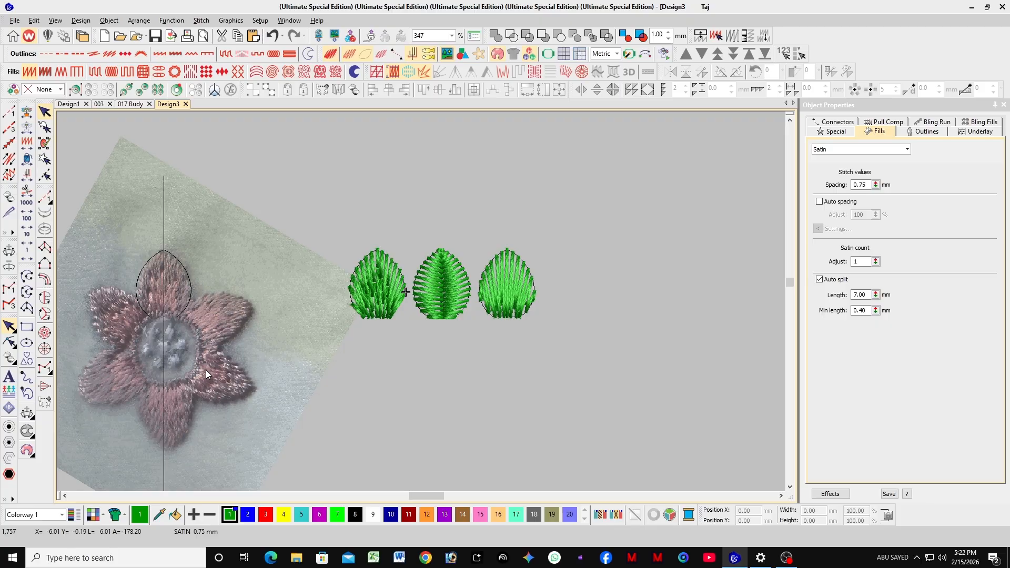
scroll(422, 301, "up", 2)
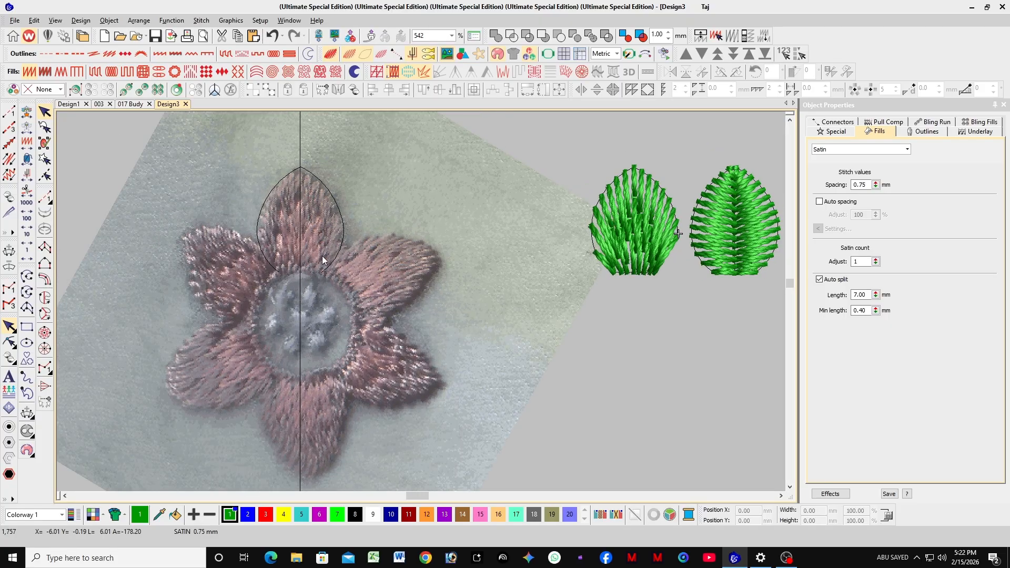
scroll(478, 323, "down", 3)
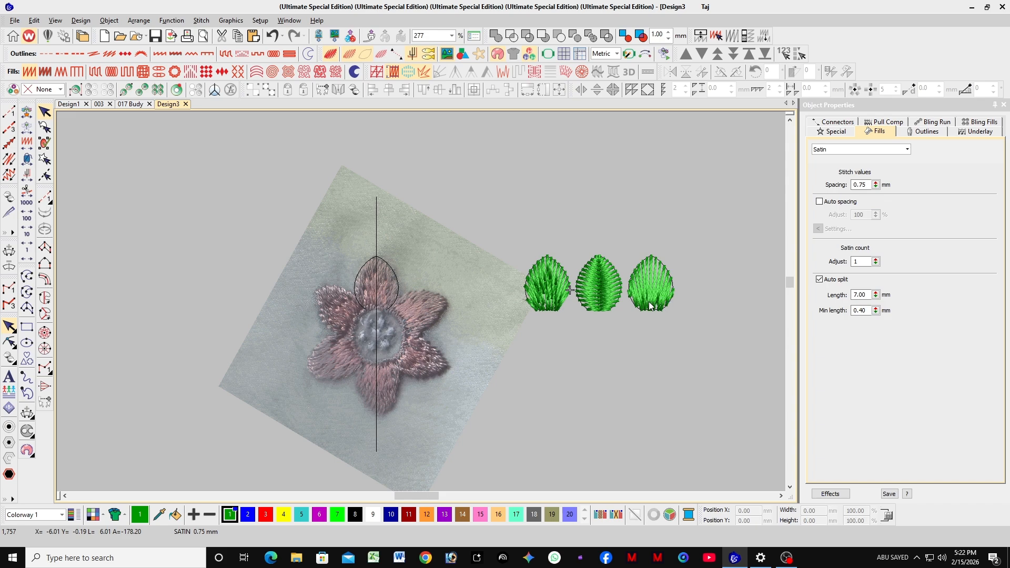
left_click(565, 286)
left_click_drag(563, 287, 382, 281)
scroll(382, 281, "up", 3)
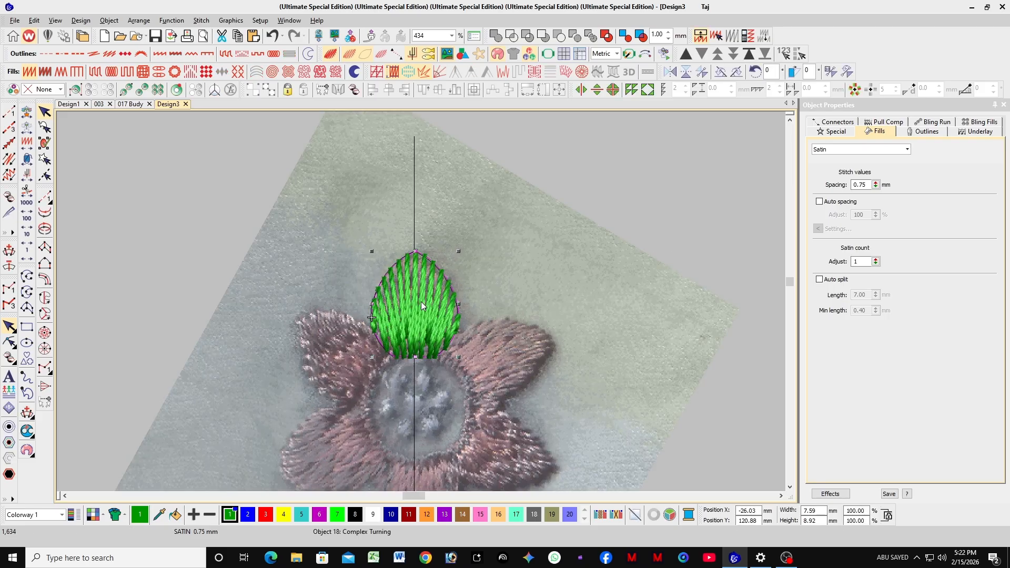
Try to delete the traced outline underneath the satin petal, and undo the deletion.
left_click(450, 271)
scroll(457, 300, "up", 3)
scroll(421, 301, "up", 3)
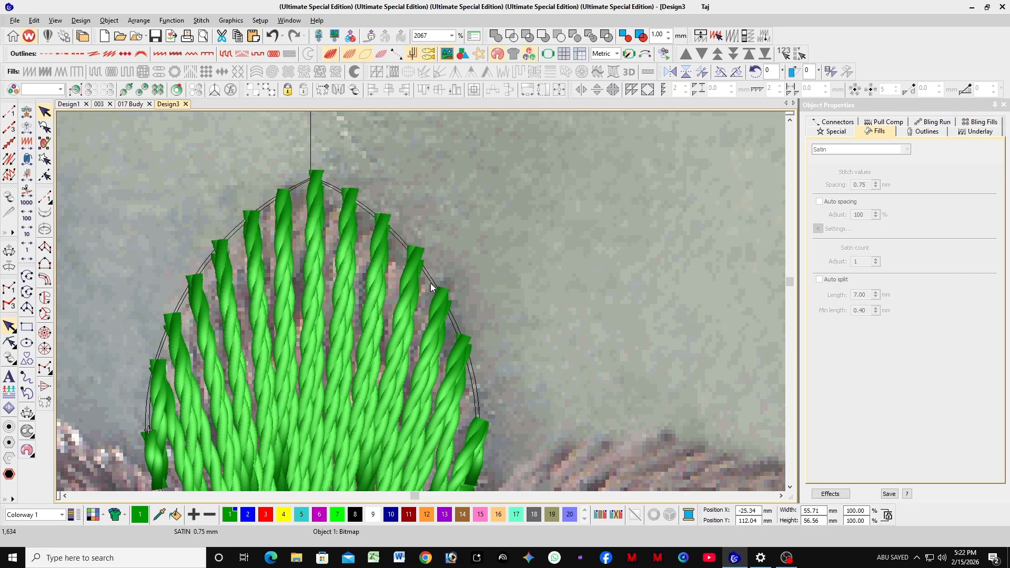
left_click(432, 286)
key("Delete")
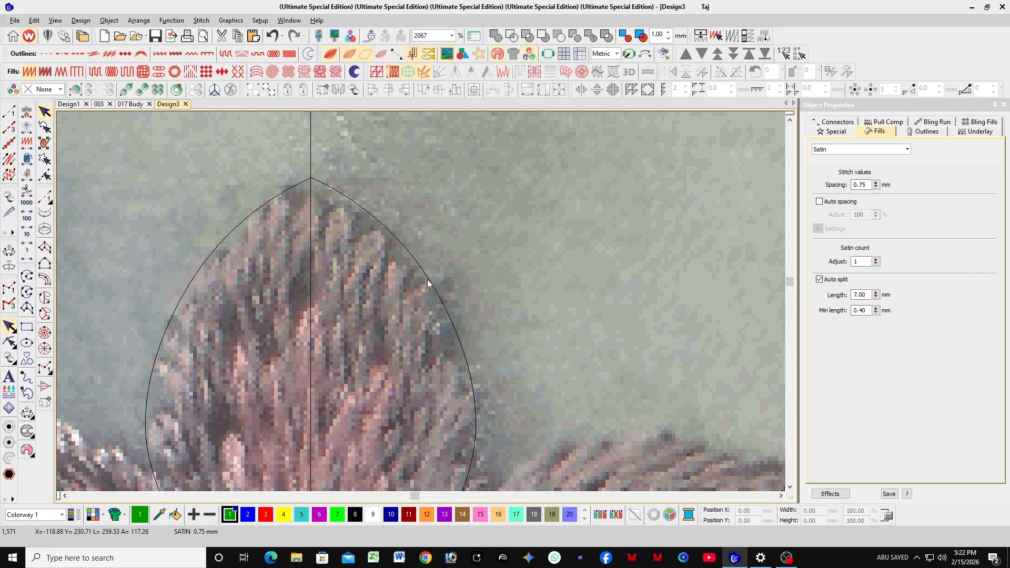
key("ctrl+z")
Uncover and delete the upward petal's traced run outline, leaving the satin petal back in its place on the flower.
scroll(421, 305, "down", 4)
left_click_drag(401, 322, 574, 333)
left_click(431, 323)
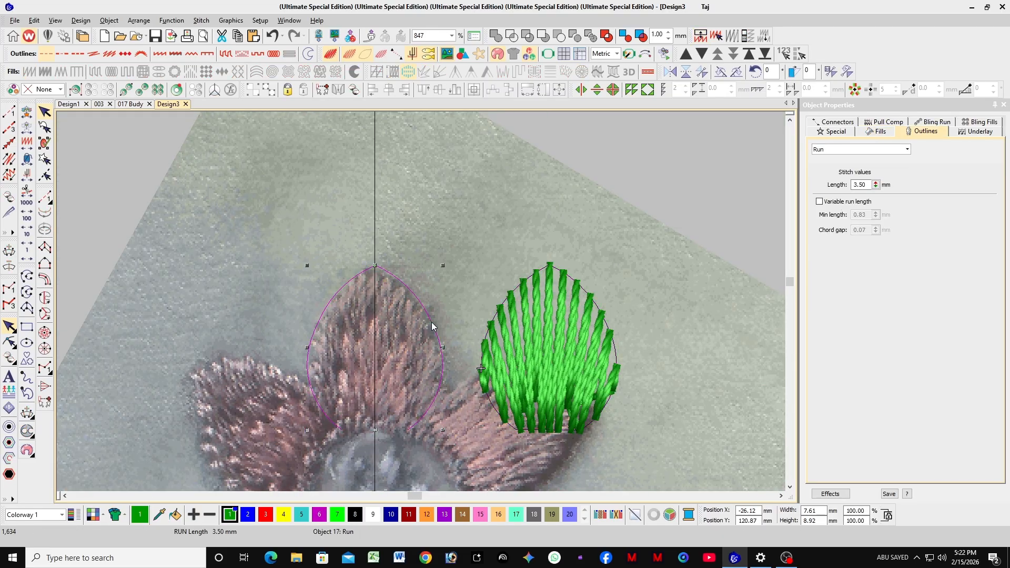
key("Delete")
left_click(575, 322)
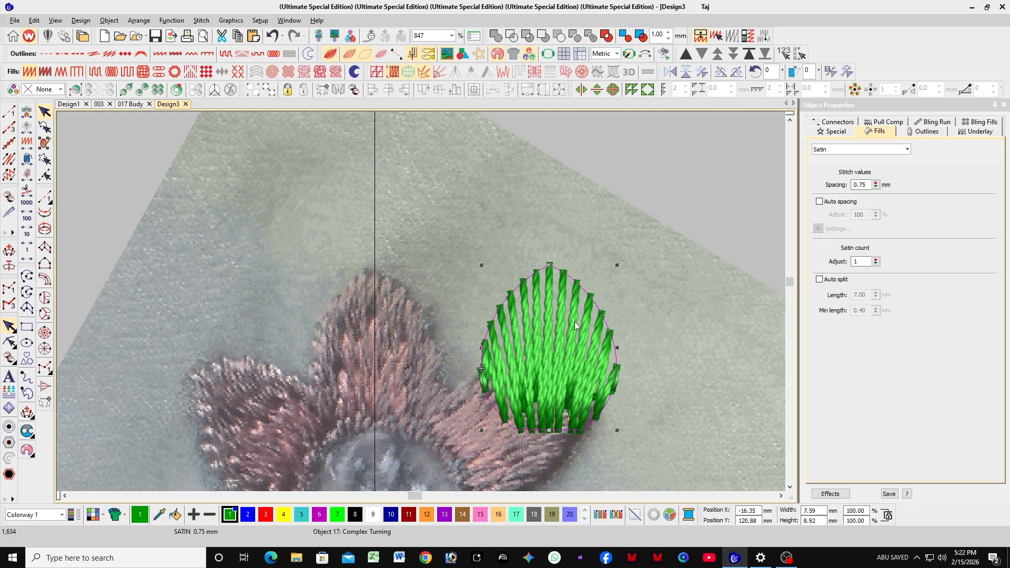
left_click_drag(575, 320, 400, 346)
Delete the vertical centre guide line running through the flower.
left_click(427, 256)
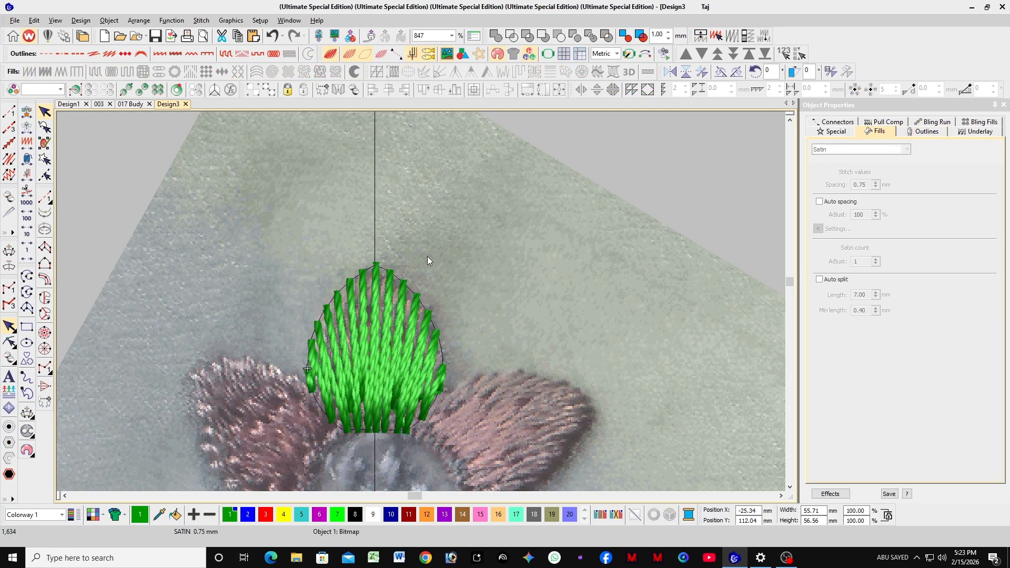
left_click(375, 211)
scroll(380, 305, "down", 1)
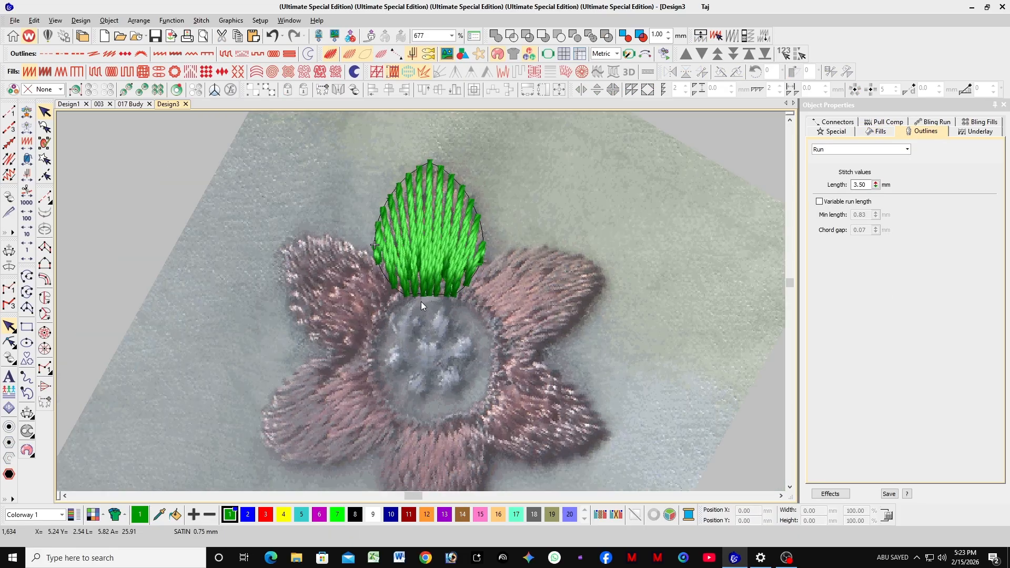
left_click(439, 245)
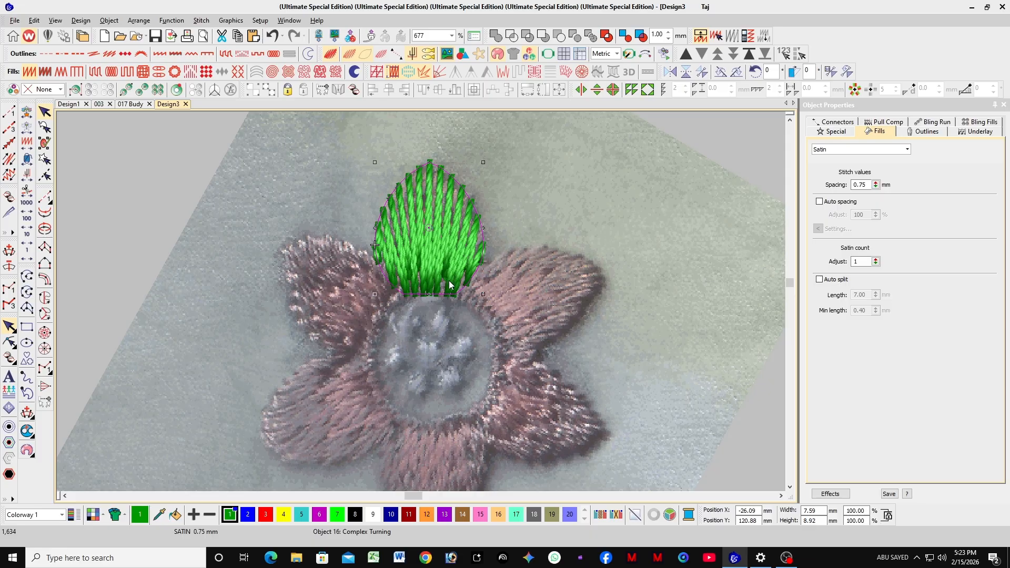
left_click(462, 463)
scroll(421, 302, "down", 2)
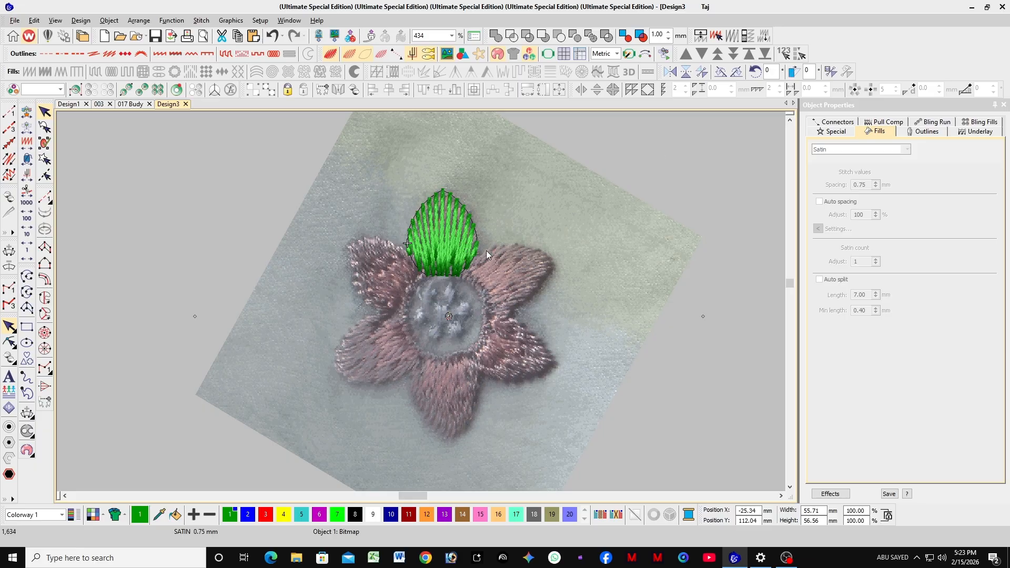
scroll(421, 302, "down", 1)
left_click(718, 379)
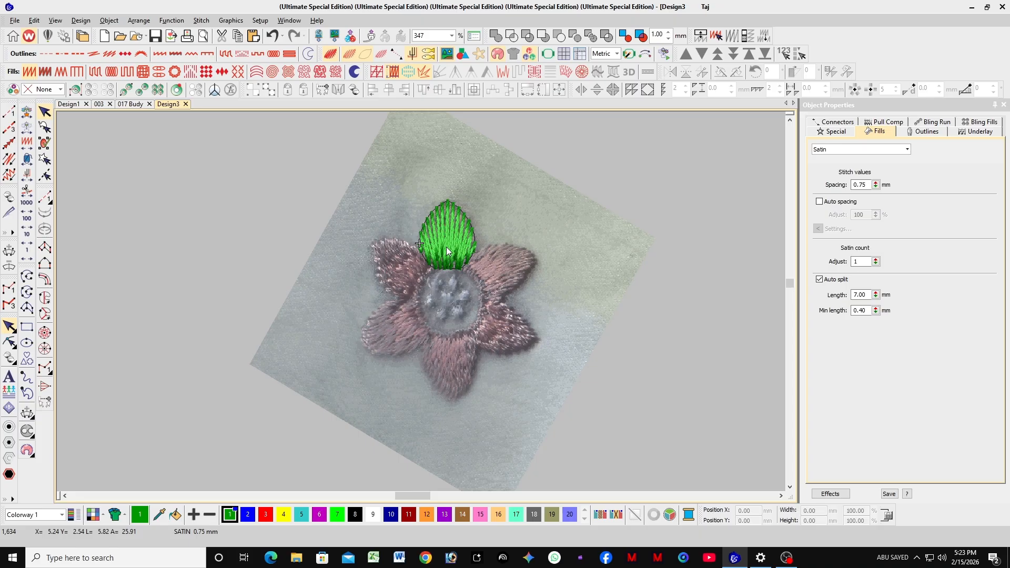
Repeat the satin petal as a six-petal wreath around the flower's centre, keeping overlapping objects unmerged.
left_click(446, 247)
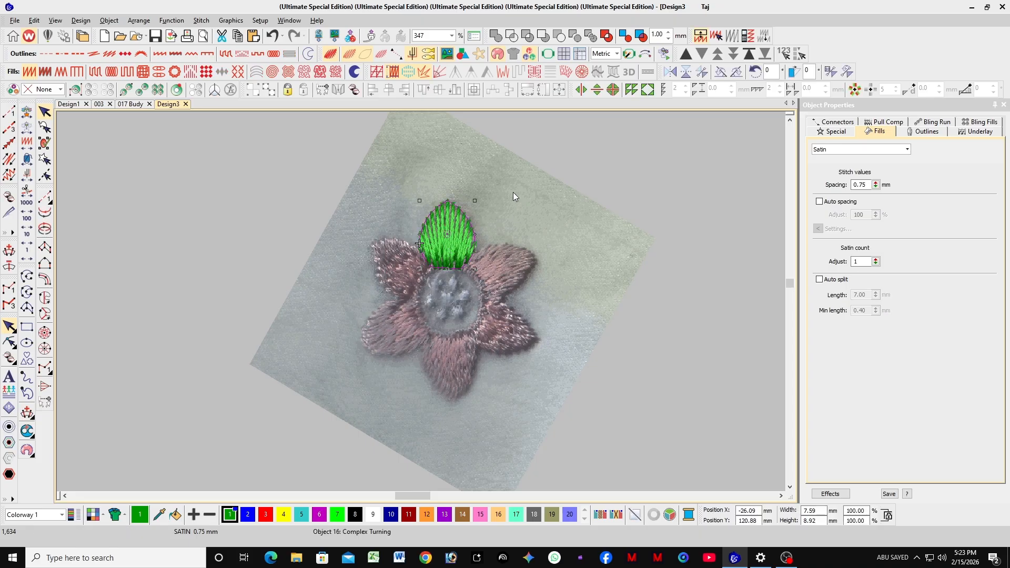
left_click(855, 89)
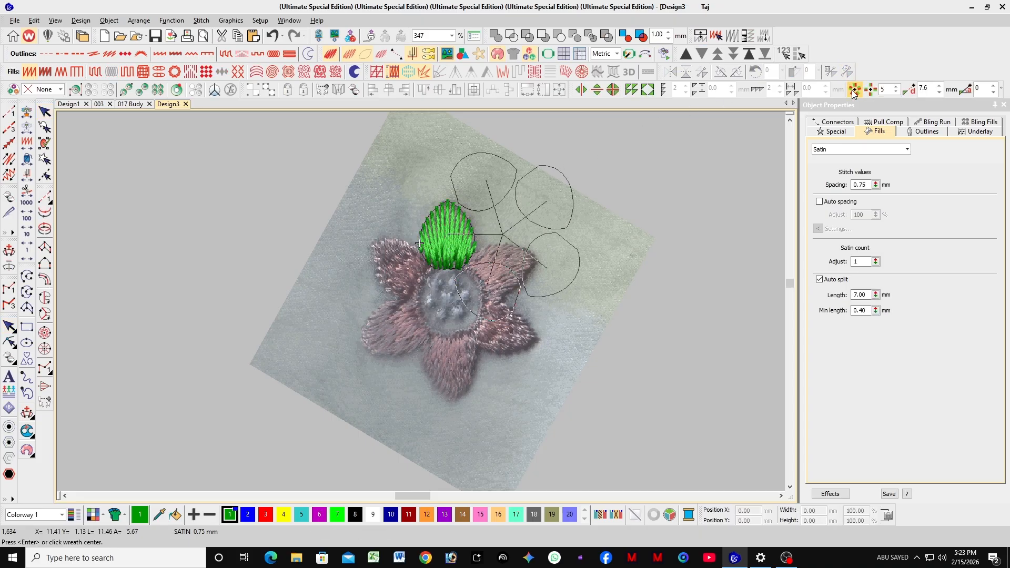
left_click(896, 86)
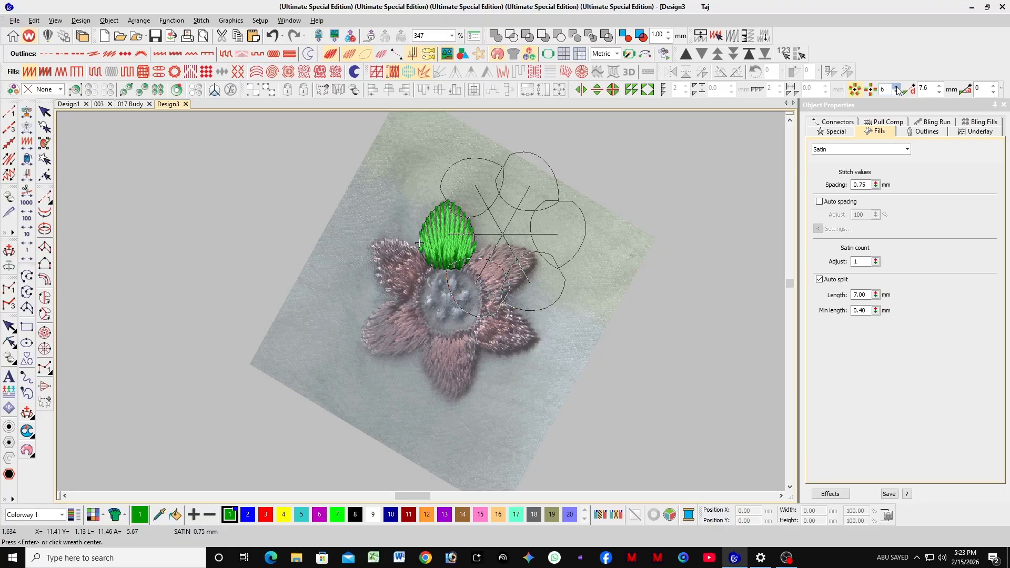
scroll(403, 348, "up", 1)
scroll(455, 262, "up", 2)
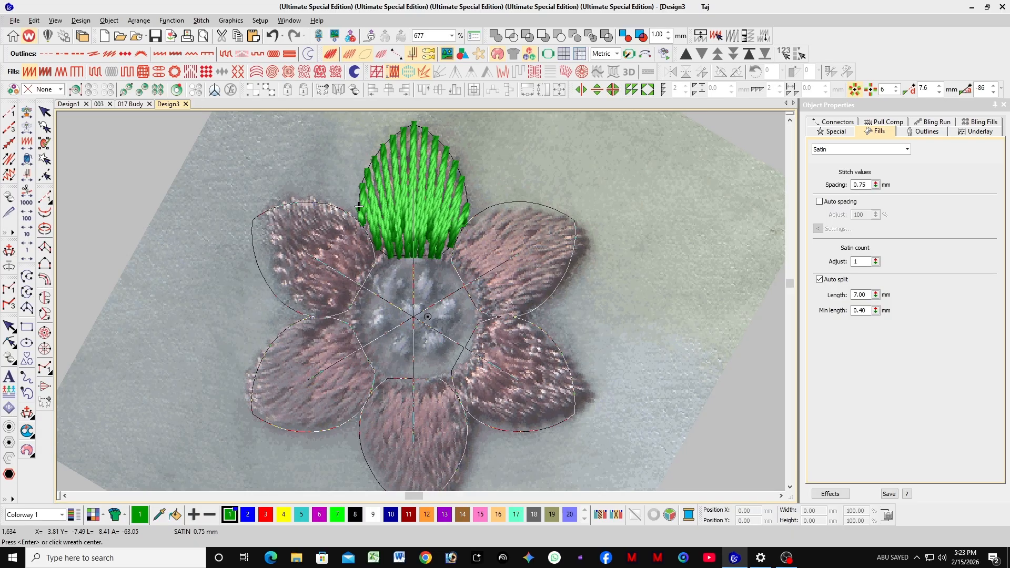
left_click(427, 315)
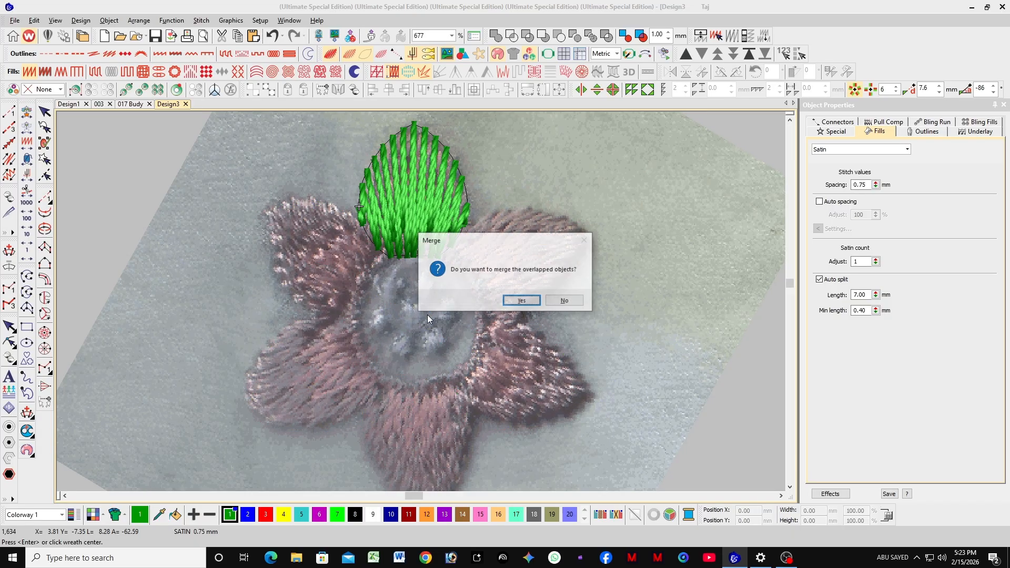
left_click(565, 302)
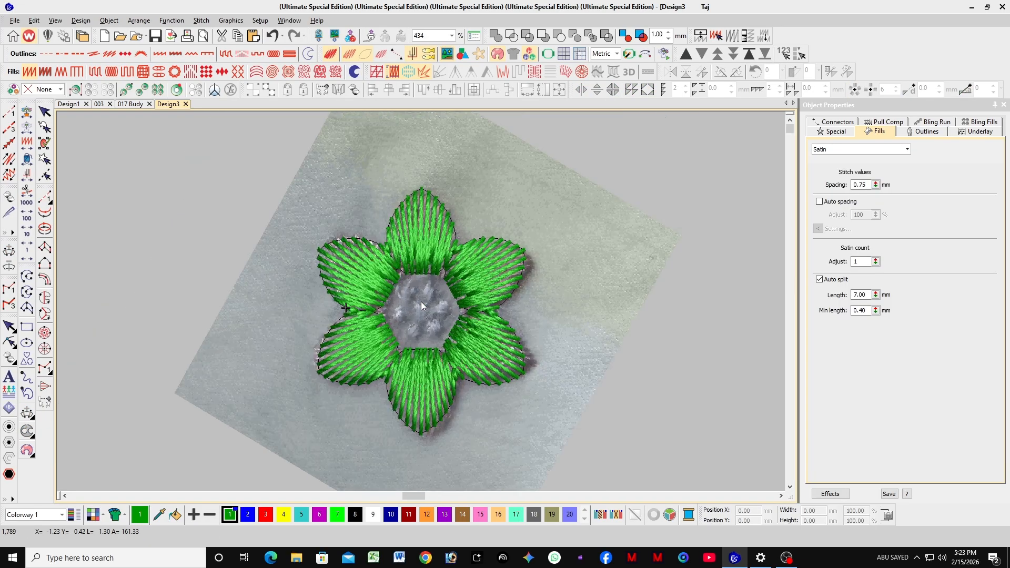
Undo the six-petal wreath, leaving only the upward satin petal.
scroll(421, 304, "up", 2)
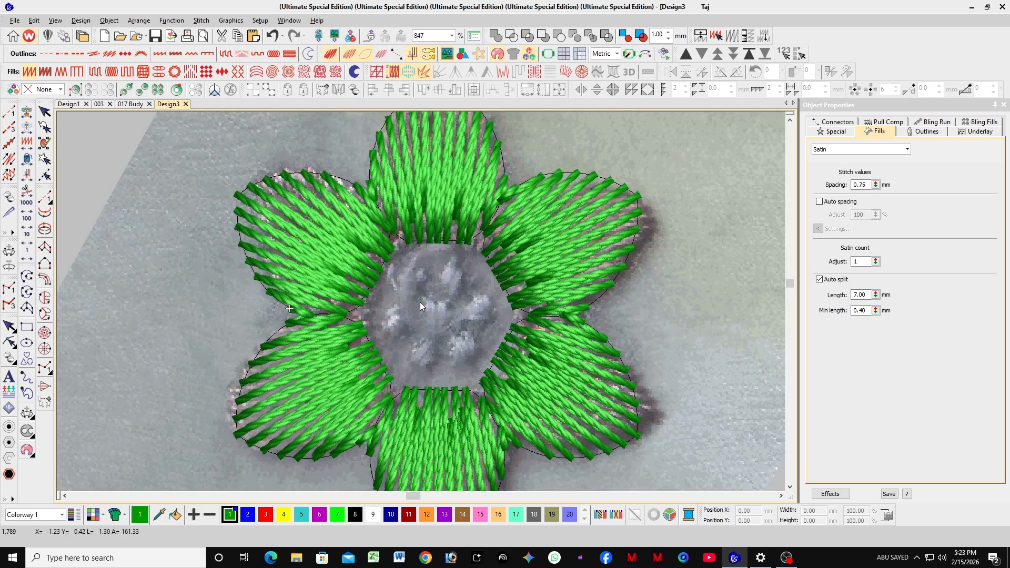
left_click(348, 276)
key("ctrl+z")
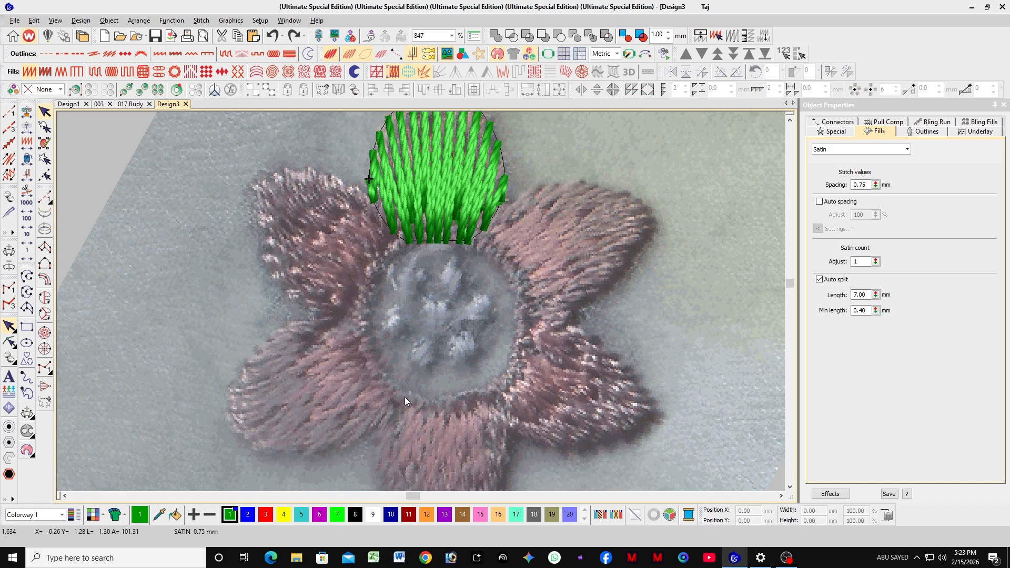
Start a Column C object and set its column width to 1 mm.
left_click(45, 279)
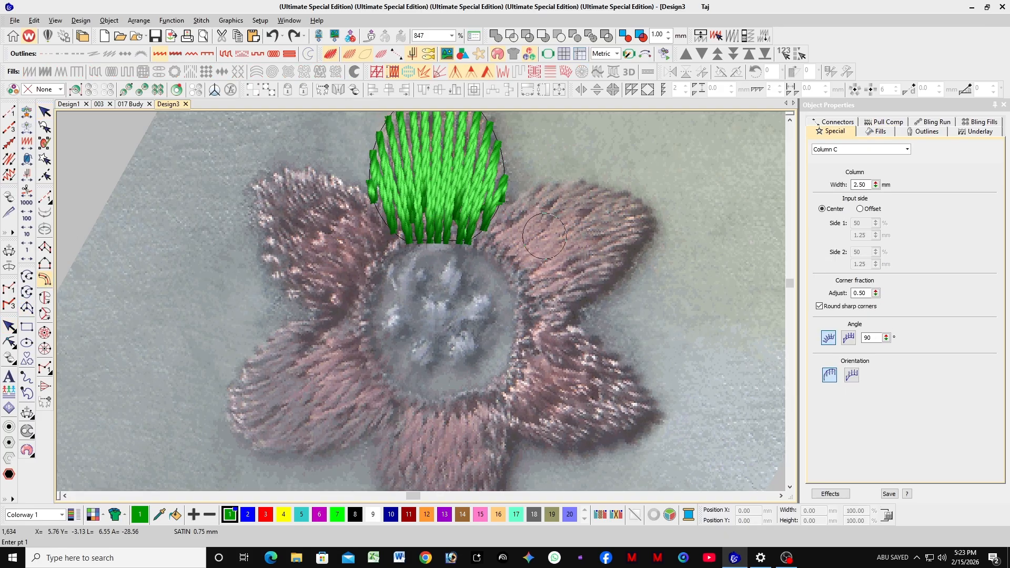
scroll(503, 275, "up", 2)
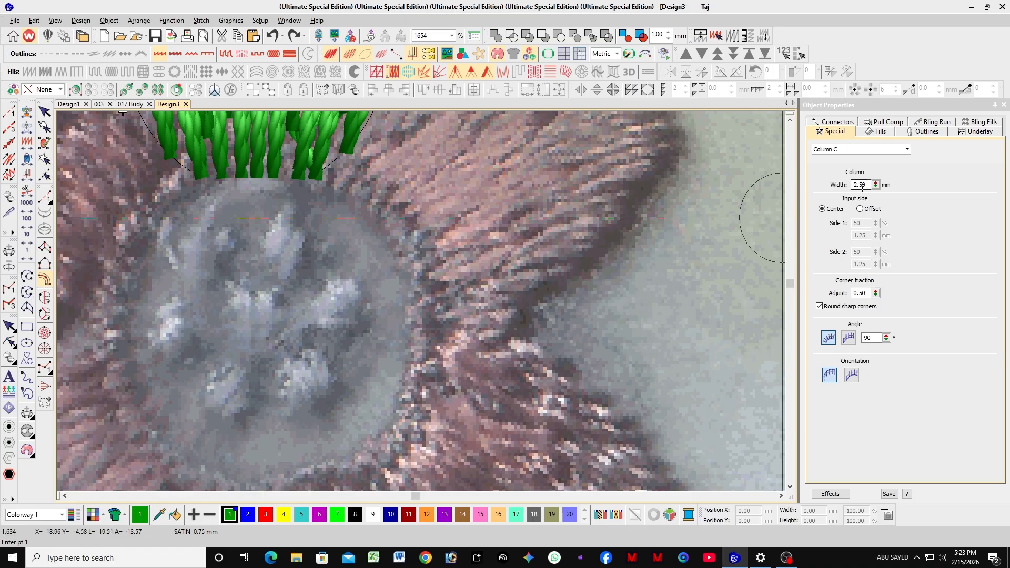
left_click_drag(869, 185, 835, 192)
type("1")
key("Return")
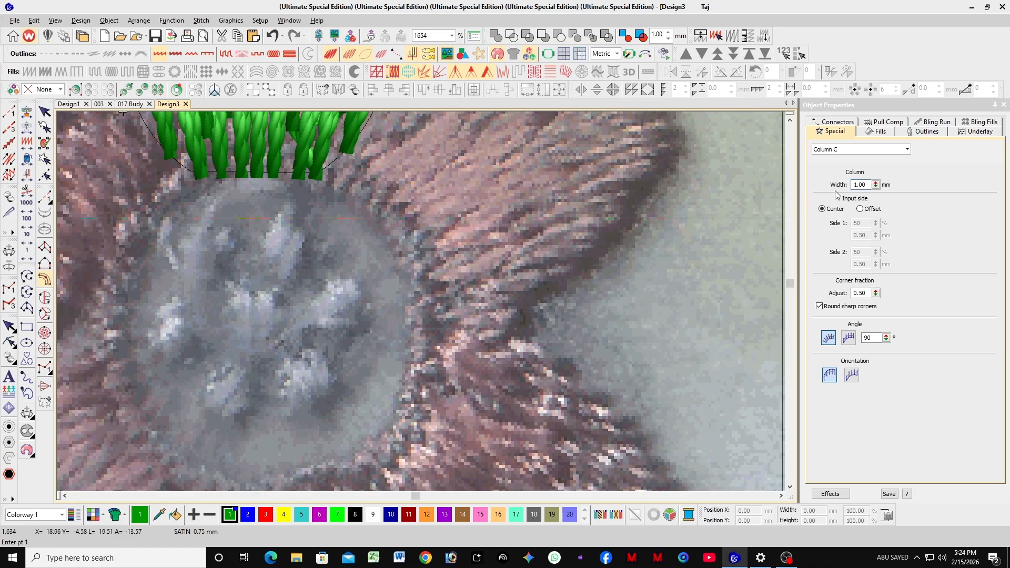
Draw a closed circular Column C ring around the flower's centre, generate its stitches and leave the tool.
scroll(417, 268, "down", 2)
left_click(406, 269)
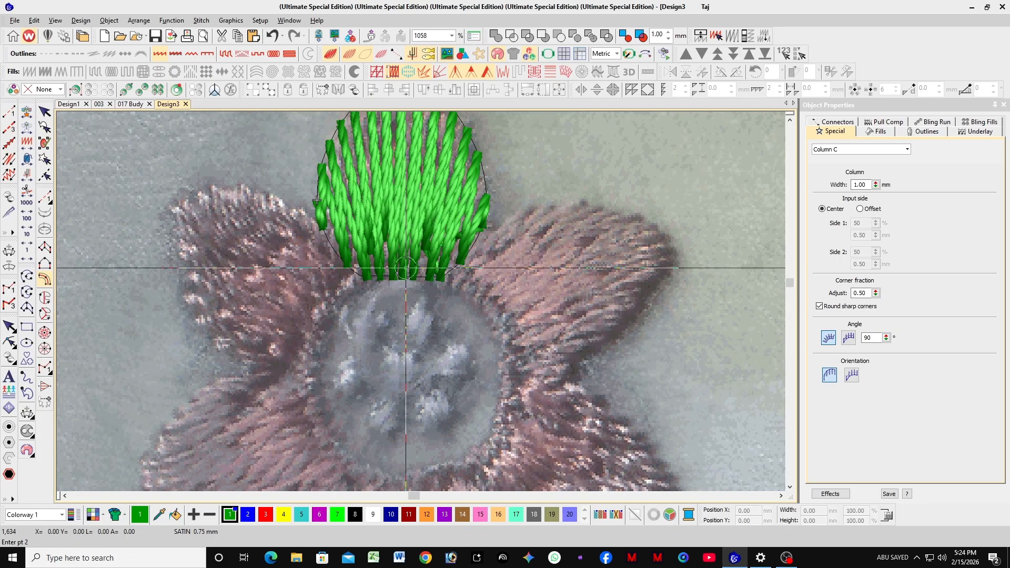
left_click(512, 367)
left_click(385, 399)
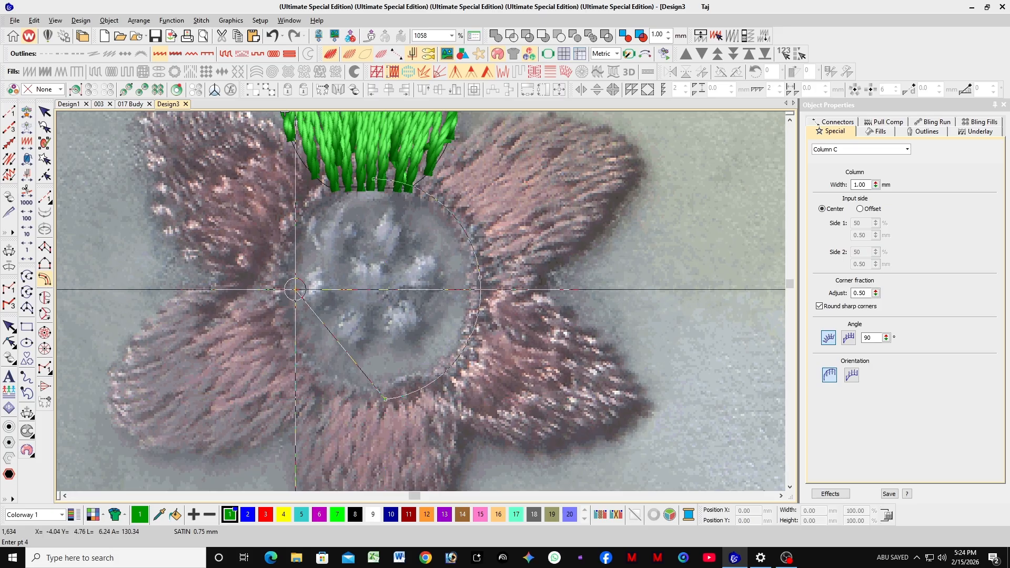
left_click(274, 292)
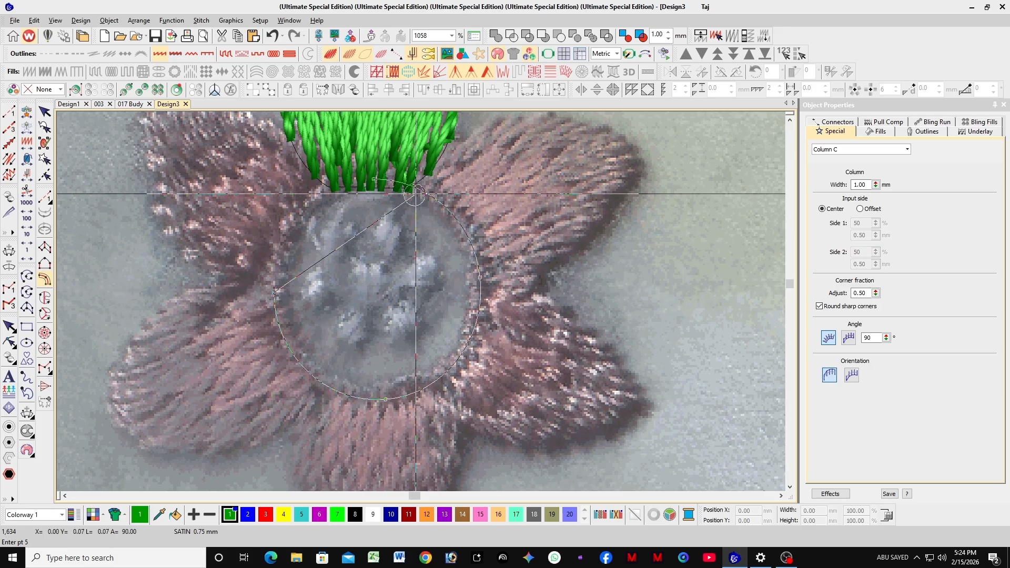
left_click(372, 180)
scroll(373, 180, "down", 3)
key("Return")
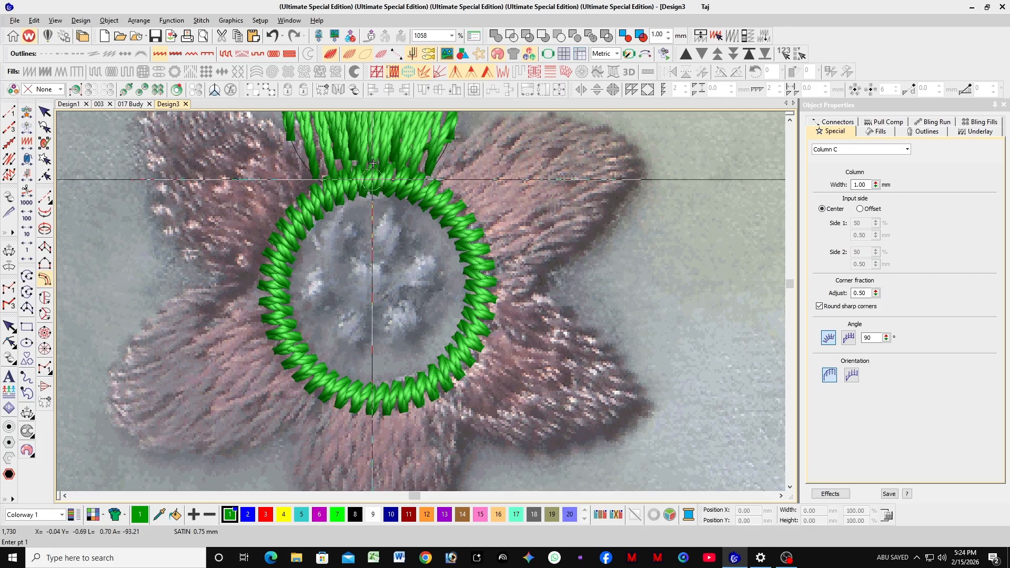
scroll(421, 301, "down", 2)
scroll(434, 243, "up", 2)
key("Escape")
Repeat the upward satin petal as a six-petal wreath centred on the middle of the Column C ring.
left_click(416, 260)
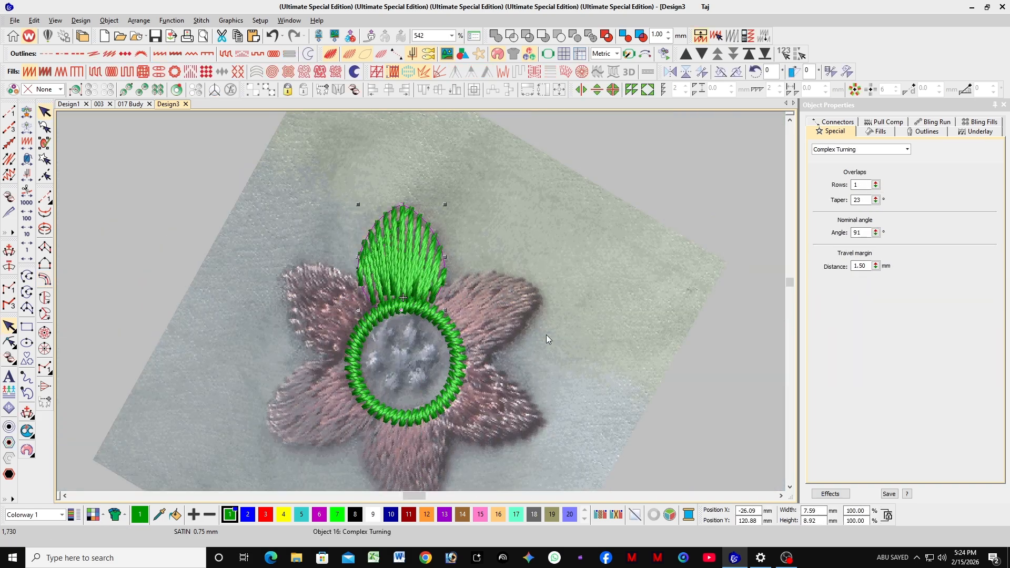
left_click(855, 90)
scroll(511, 166, "up", 2)
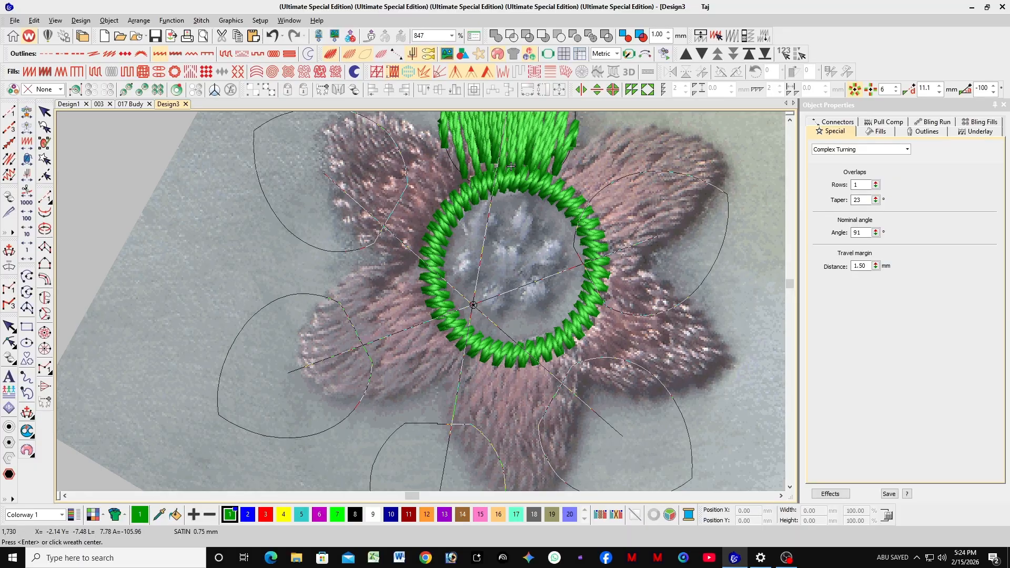
scroll(510, 166, "down", 1)
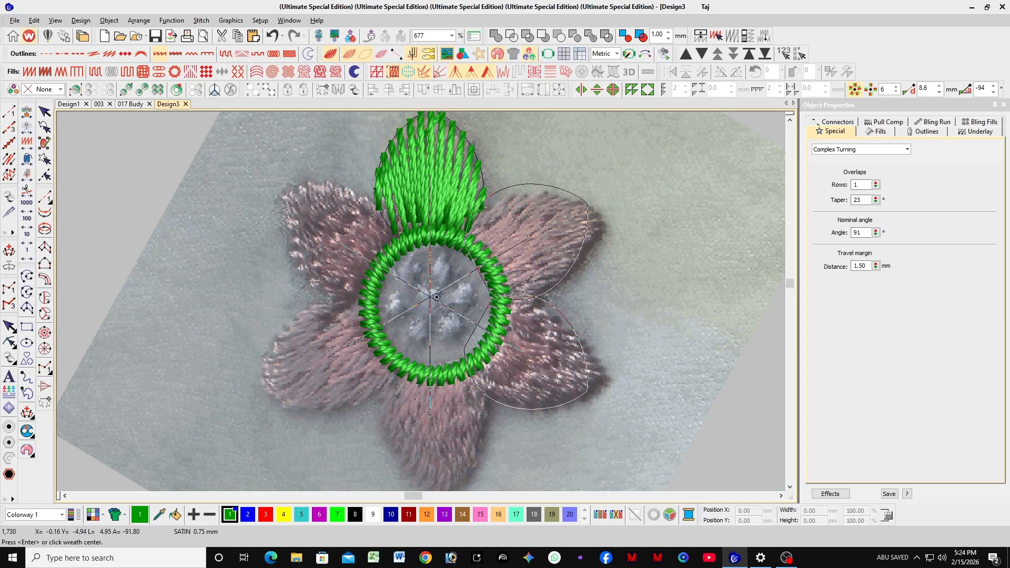
left_click(436, 298)
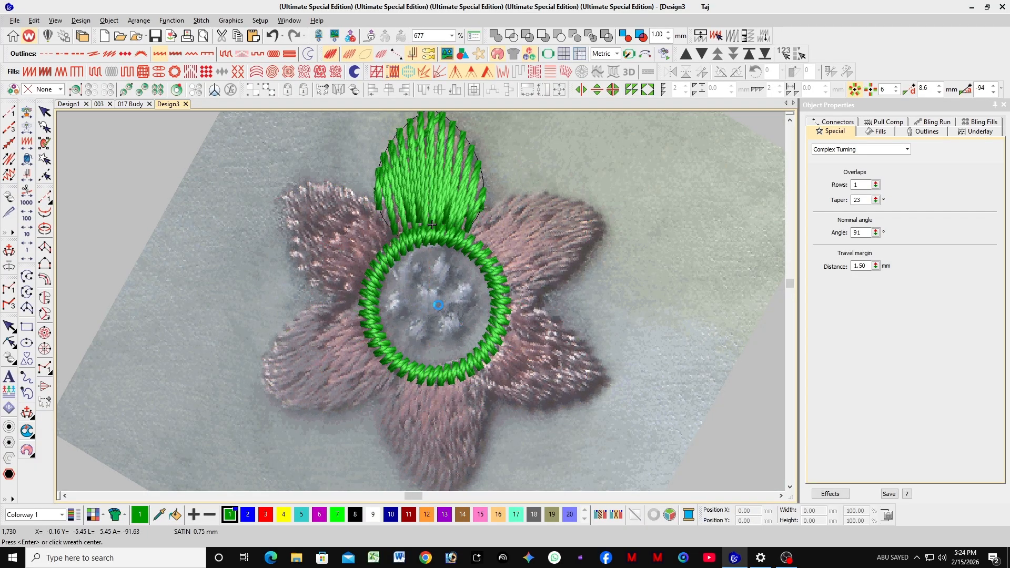
scroll(436, 304, "down", 3)
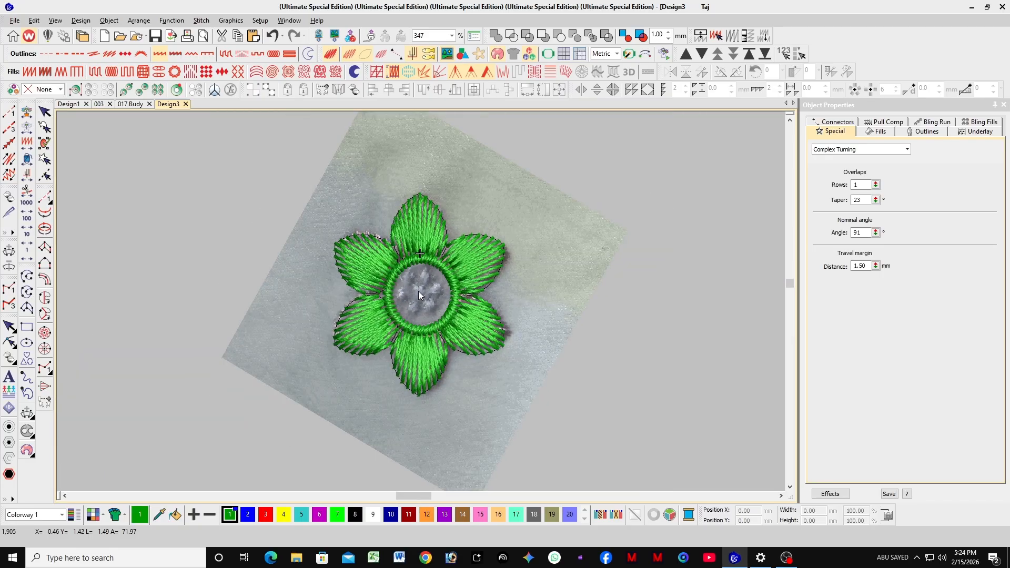
Place a small zigzag-filled star inside the ring and copy it over the light tufts to make seven stars.
scroll(420, 294, "up", 4)
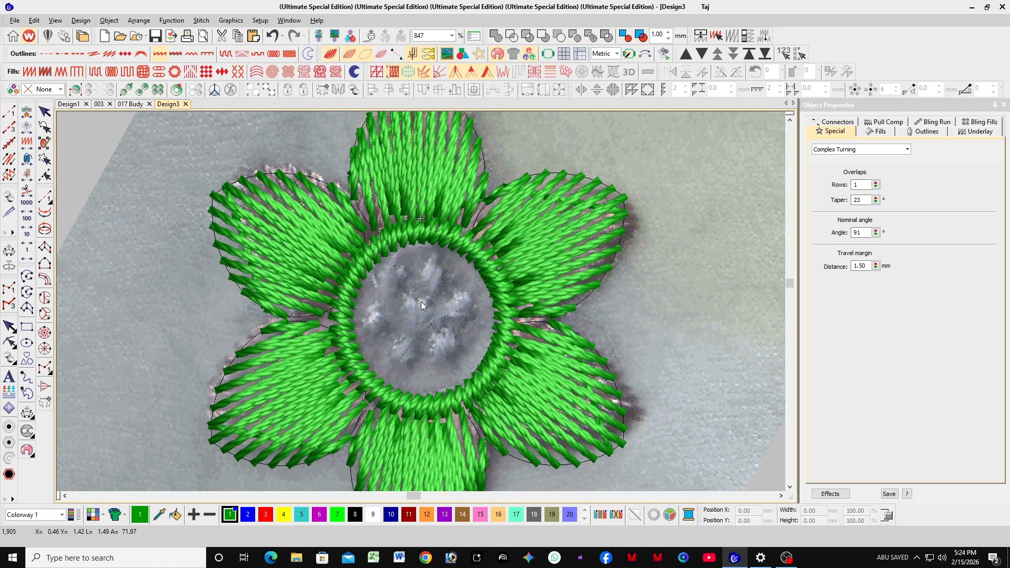
scroll(420, 302, "down", 1)
scroll(419, 310, "up", 2)
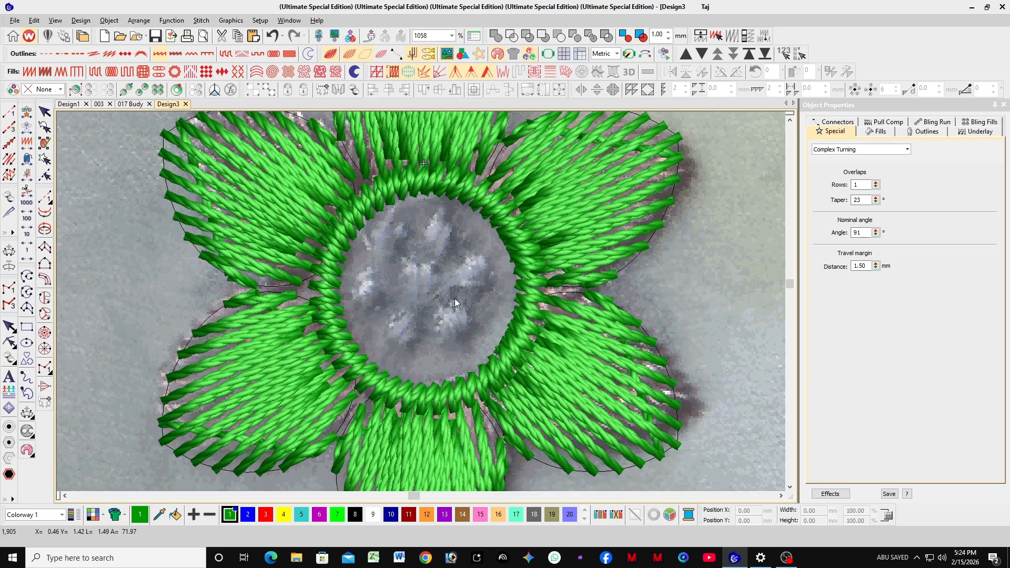
left_click(45, 334)
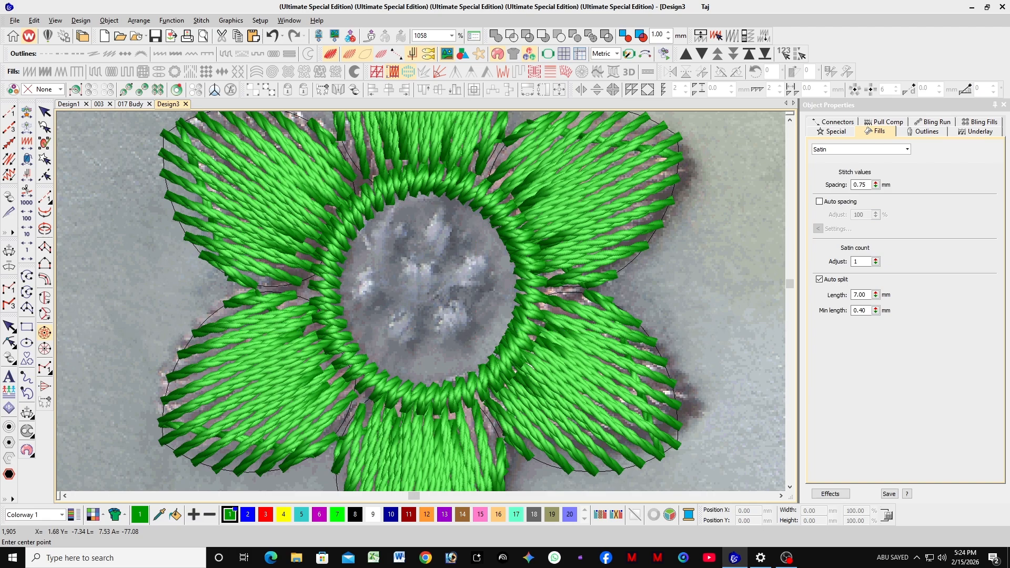
left_click(442, 304)
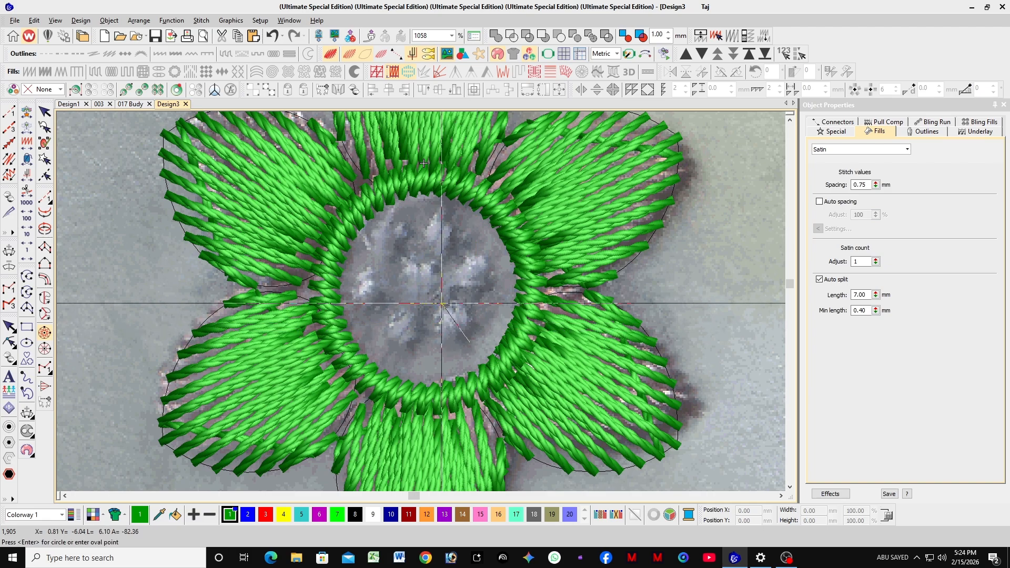
key("Return")
key("Escape")
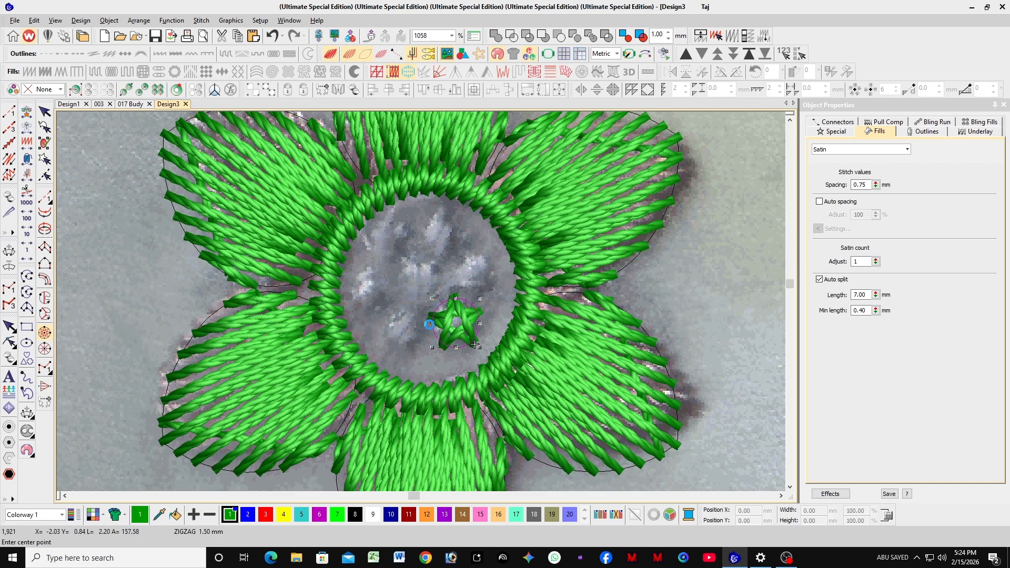
mouse_move(447, 323)
left_mouse_down()
mouse_move(468, 269)
mouse_move(438, 232)
mouse_move(386, 249)
mouse_move(364, 295)
left_mouse_up()
left_click_drag(365, 294, 401, 338)
left_click_drag(402, 338, 421, 288)
scroll(363, 296, "down", 3)
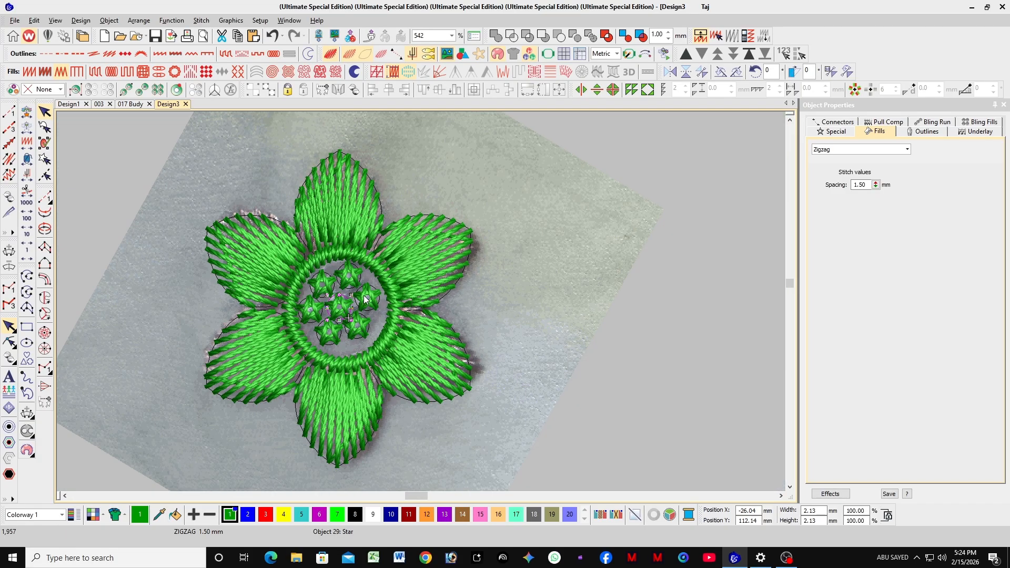
Undo all the small stars inside the ring and deselect the background fabric image.
left_click(499, 281)
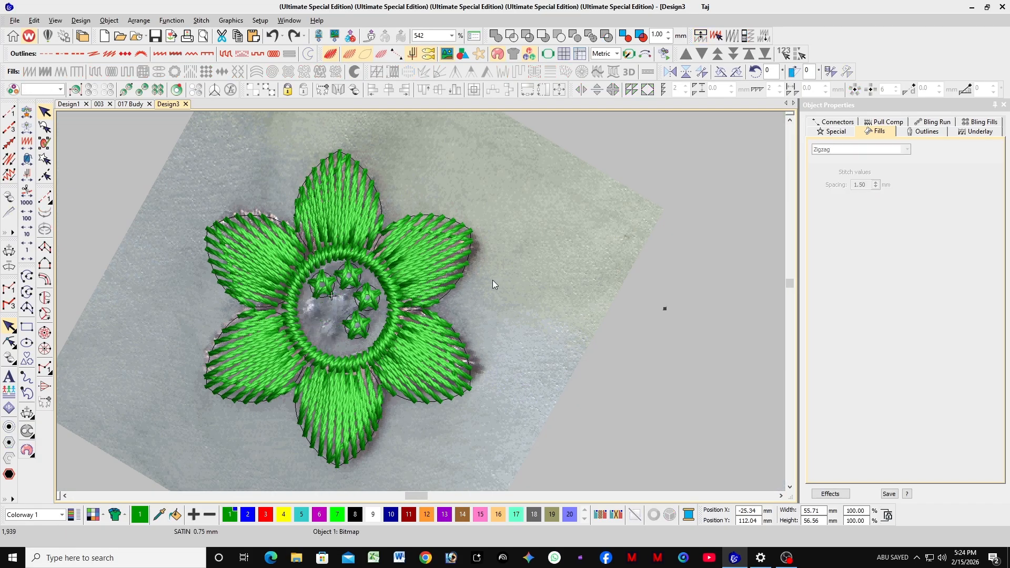
scroll(421, 301, "down", 5)
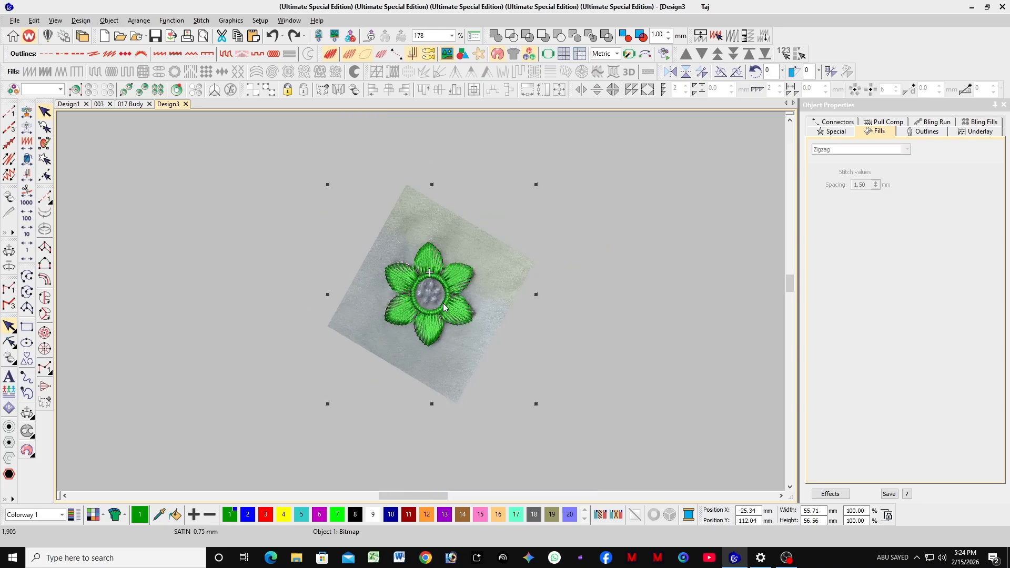
left_click(326, 288)
scroll(325, 289, "up", 2)
scroll(421, 301, "up", 3)
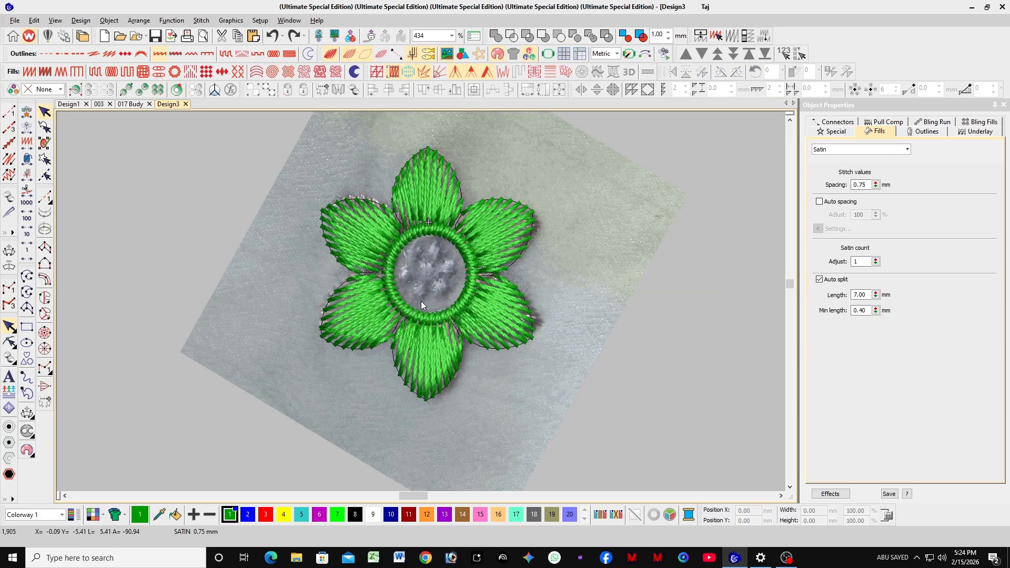
scroll(421, 303, "down", 1)
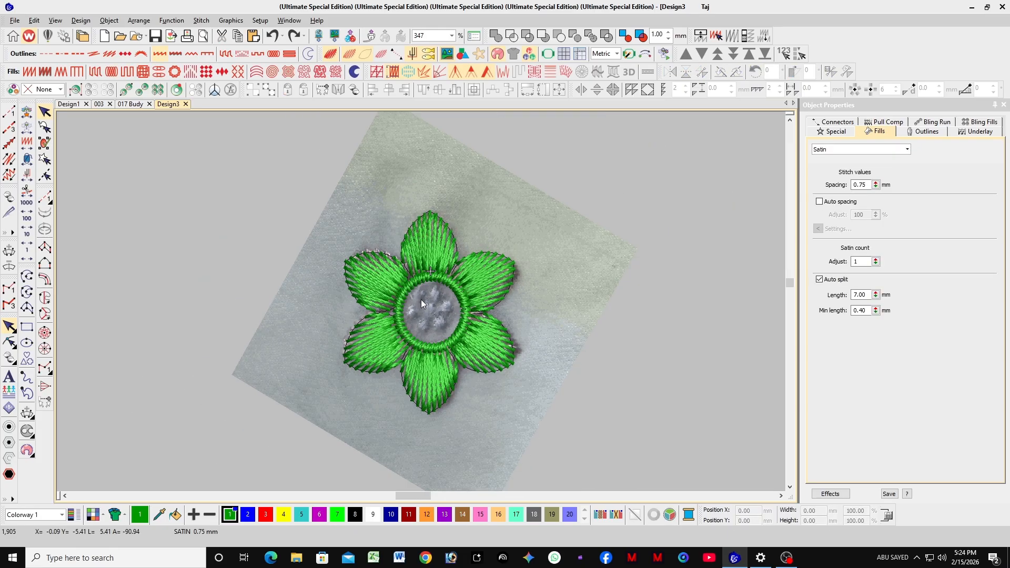
scroll(421, 303, "down", 1)
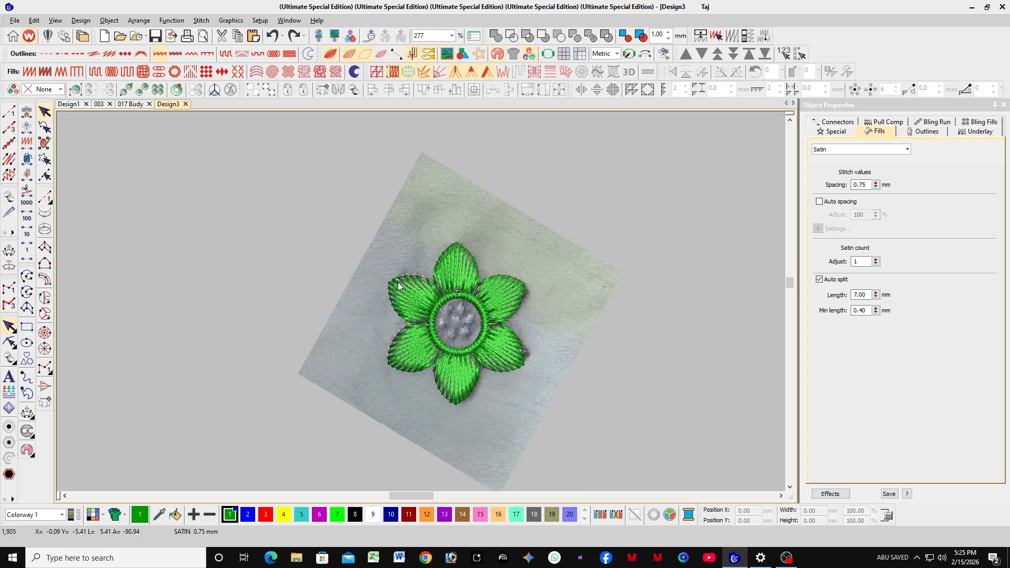
scroll(420, 303, "down", 2)
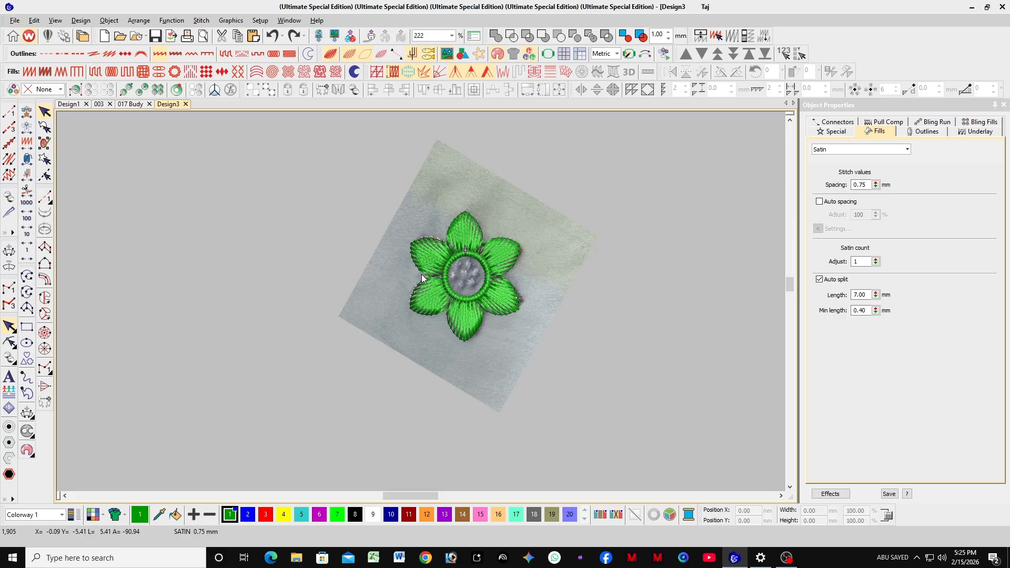
scroll(421, 303, "up", 3)
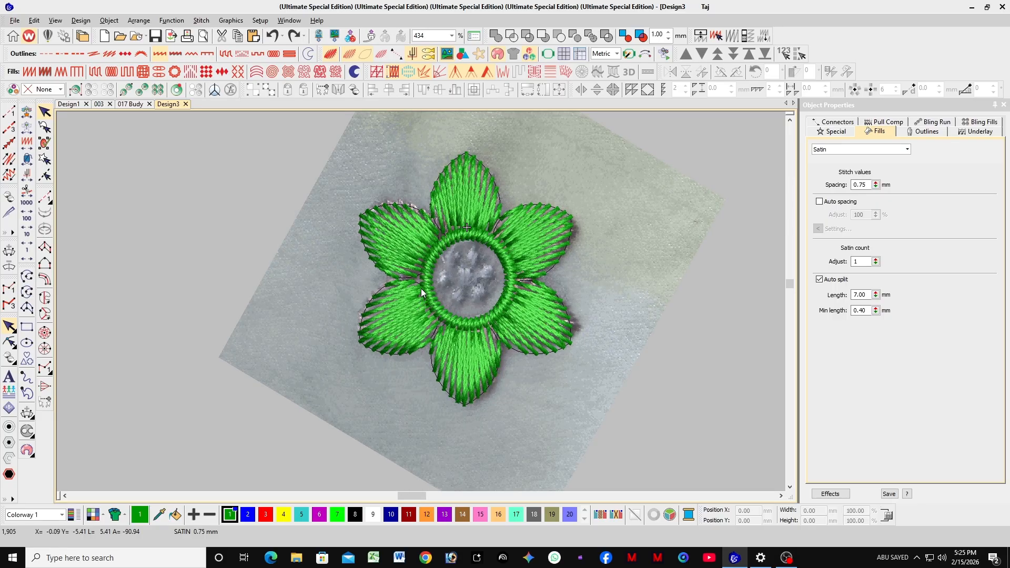
scroll(420, 289, "down", 4)
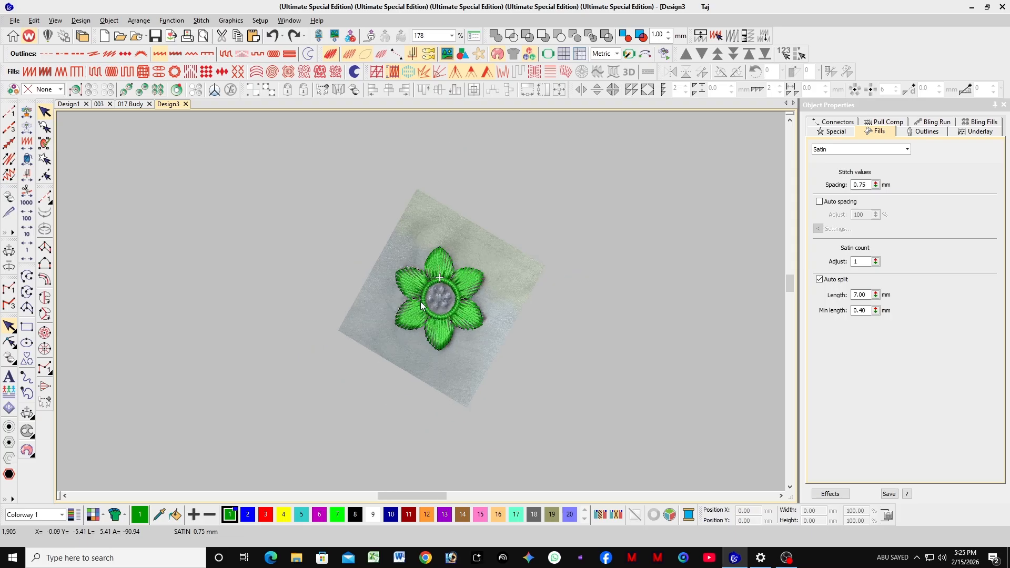